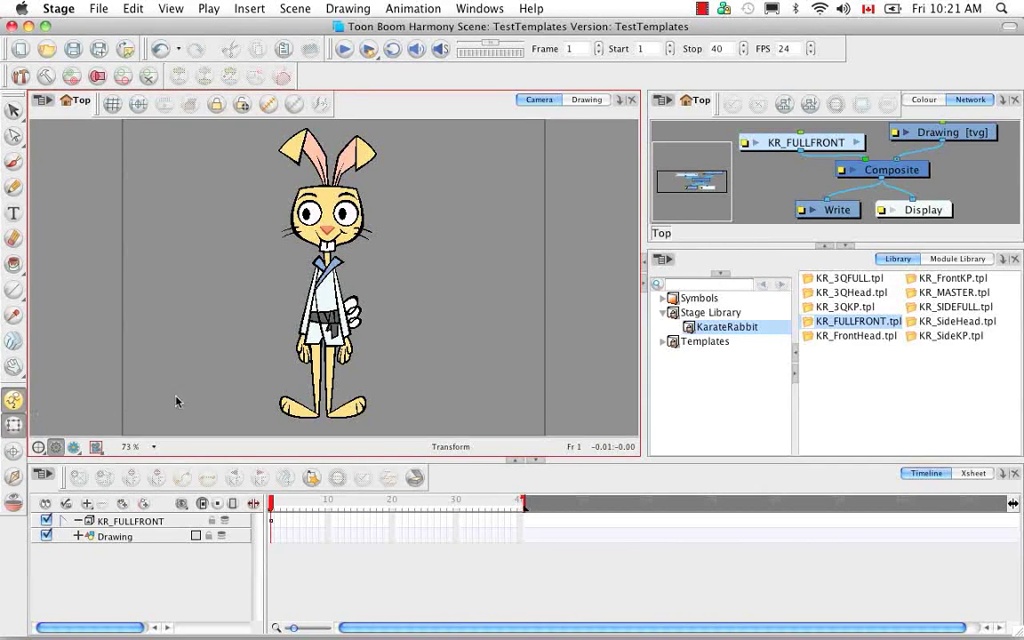
# Expand the KR_FULLFRONT group and its nested deformation group in the timeline to list the rabbit's body part layers.
pyautogui.click(63, 521)
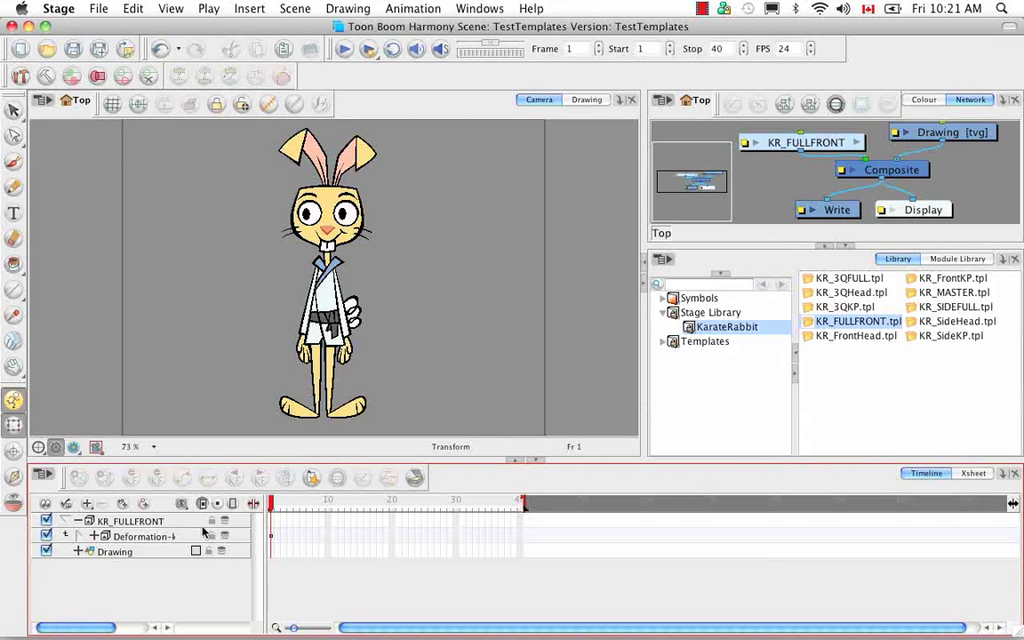
pyautogui.click(79, 536)
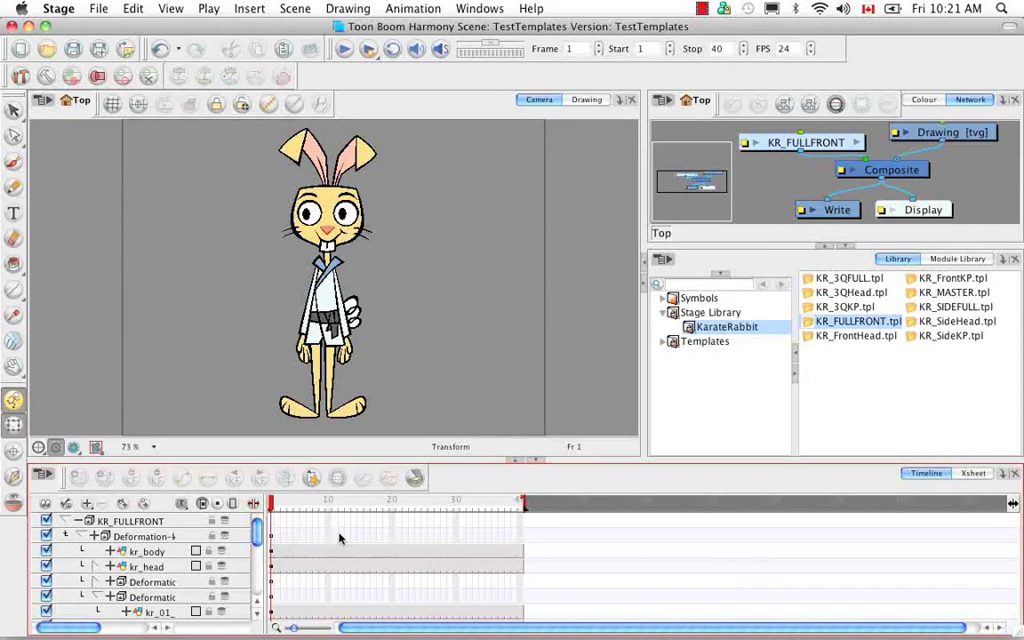
pyautogui.scroll(-3, 259, 566)
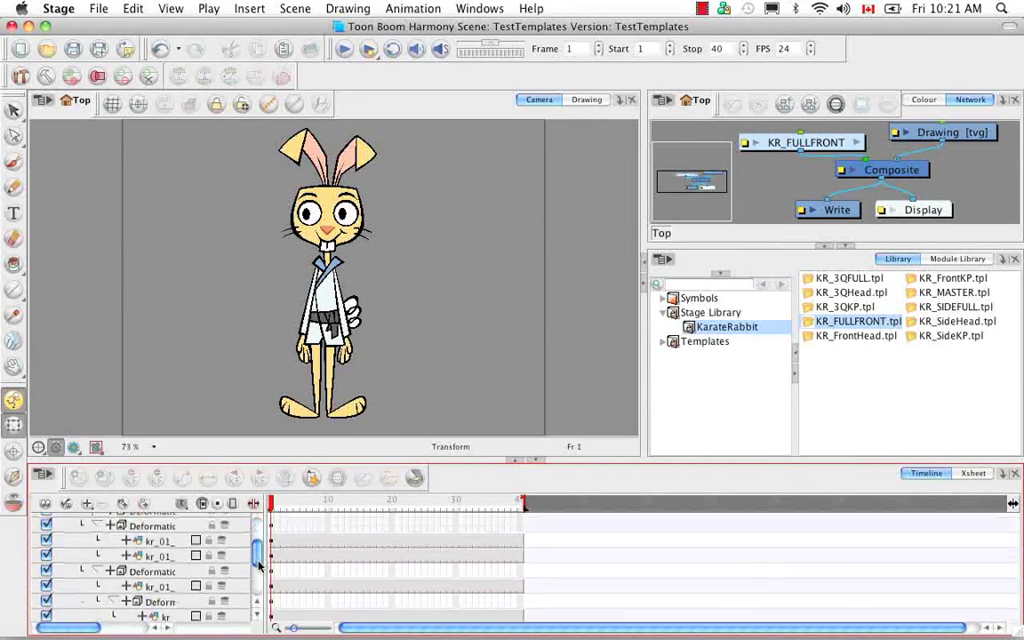
pyautogui.moveTo(259, 566); pyautogui.dragTo(256, 533)
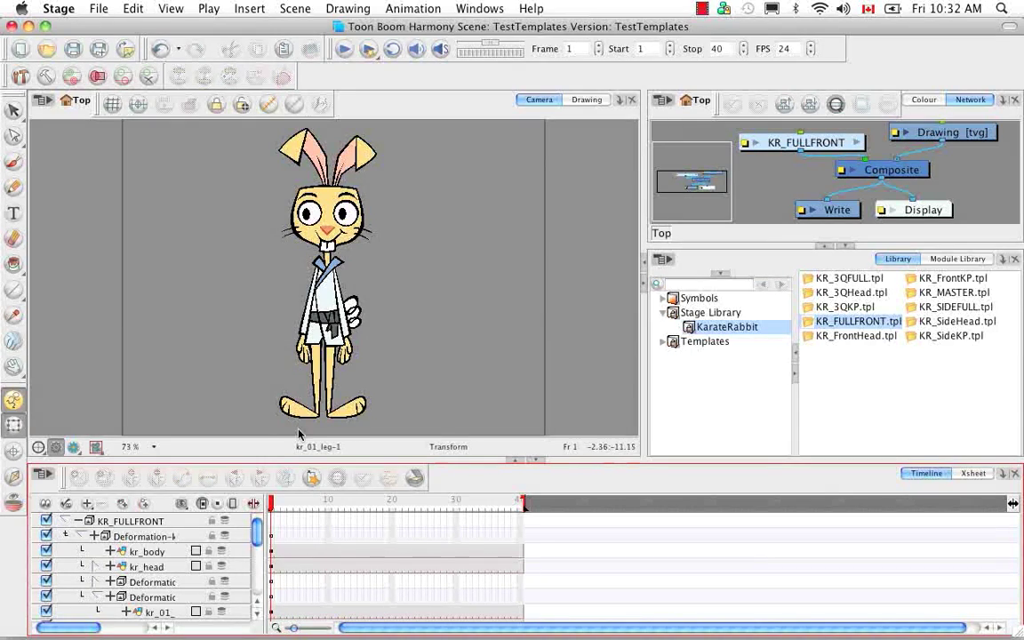
# Try to swing the rabbit's kr_01_leg drawing outward from the hip with the Transform tool.
pyautogui.click(315, 360)
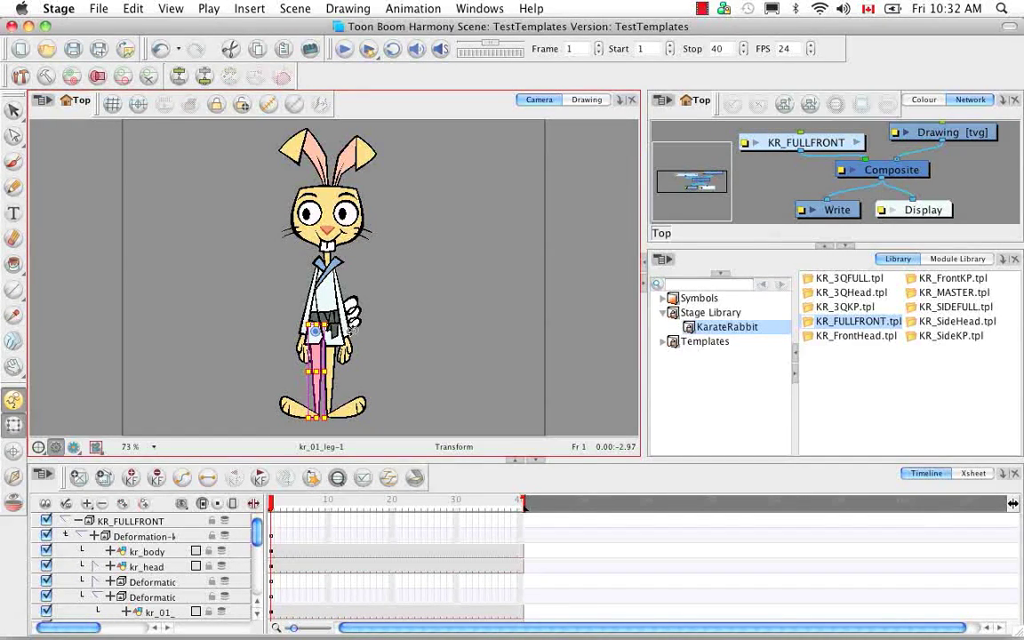
pyautogui.moveTo(366, 347); pyautogui.dragTo(344, 321)
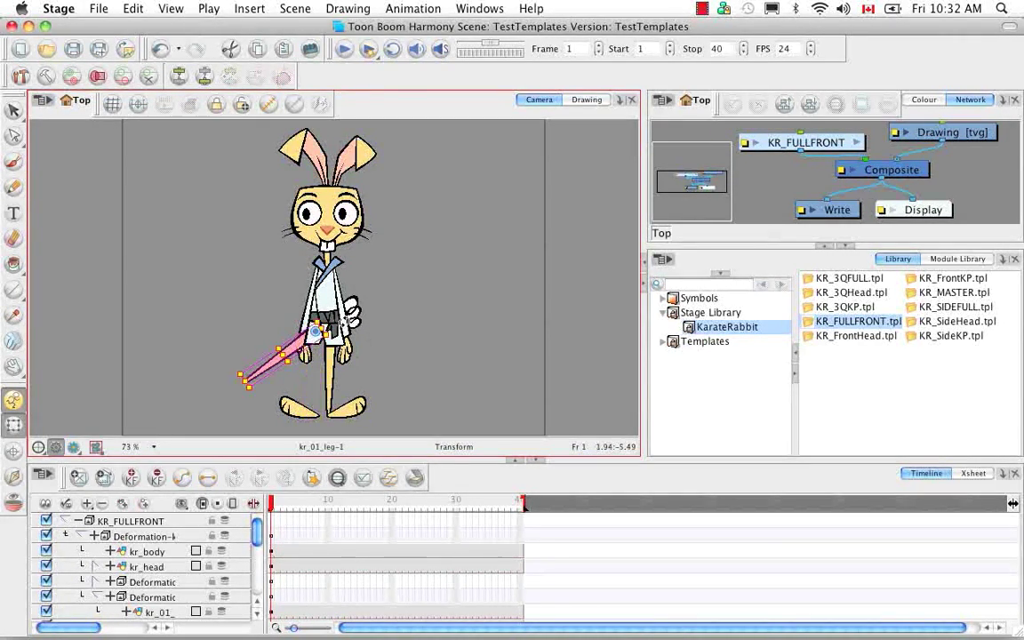
# Locate the selected leg's kr_01_leg layer in the timeline and bring its full layer name into view.
pyautogui.click(338, 478)
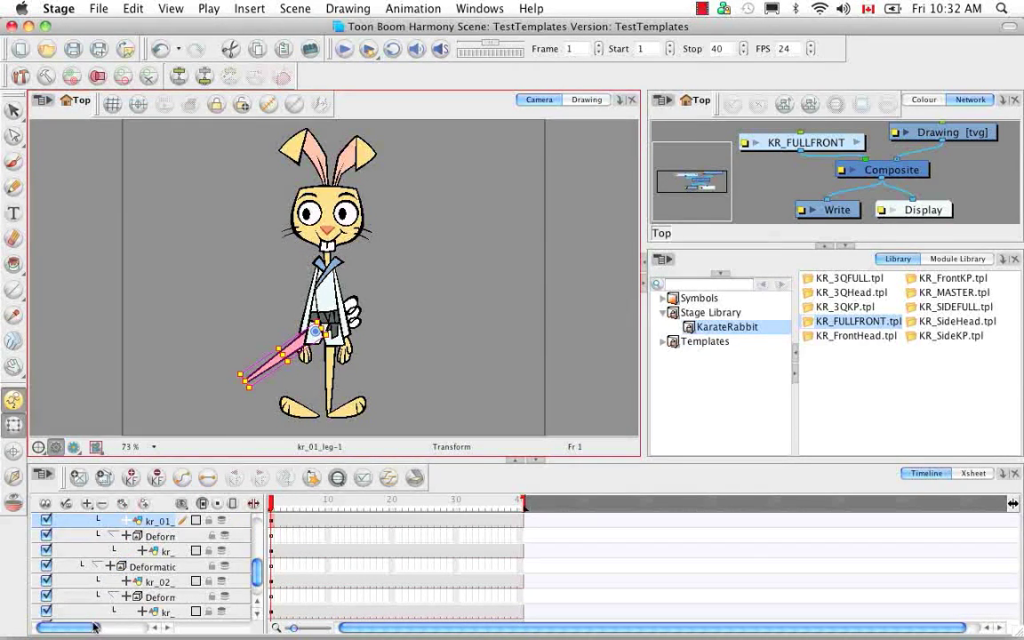
pyautogui.moveTo(95, 627); pyautogui.dragTo(119, 628)
pyautogui.moveTo(255, 574); pyautogui.dragTo(256, 568)
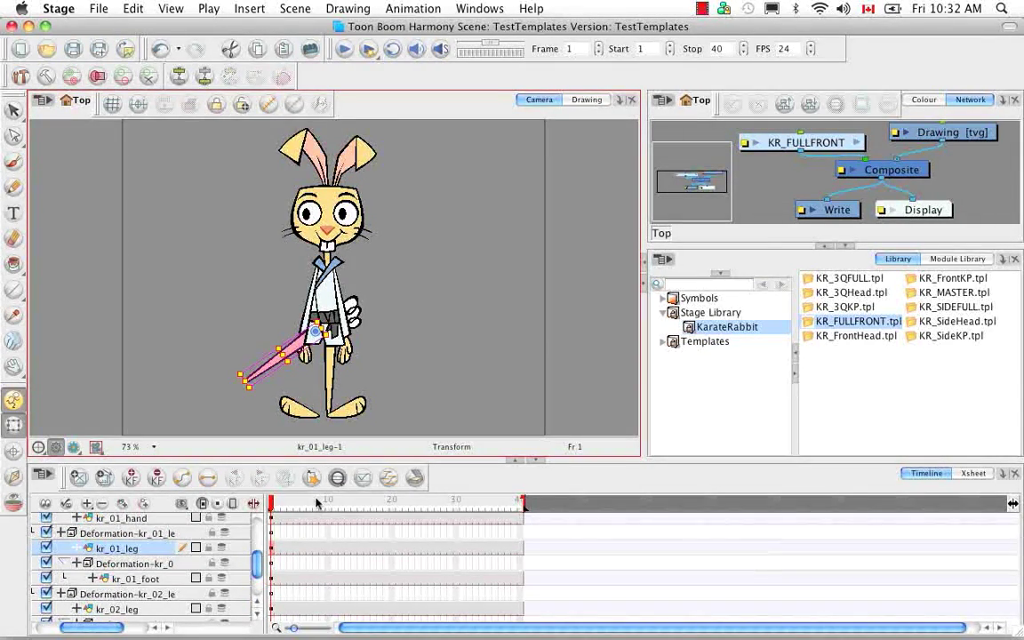
# Show the deformation controls of the kr_01_leg drawing and undo the leg's transform rotation.
pyautogui.press('Escape')
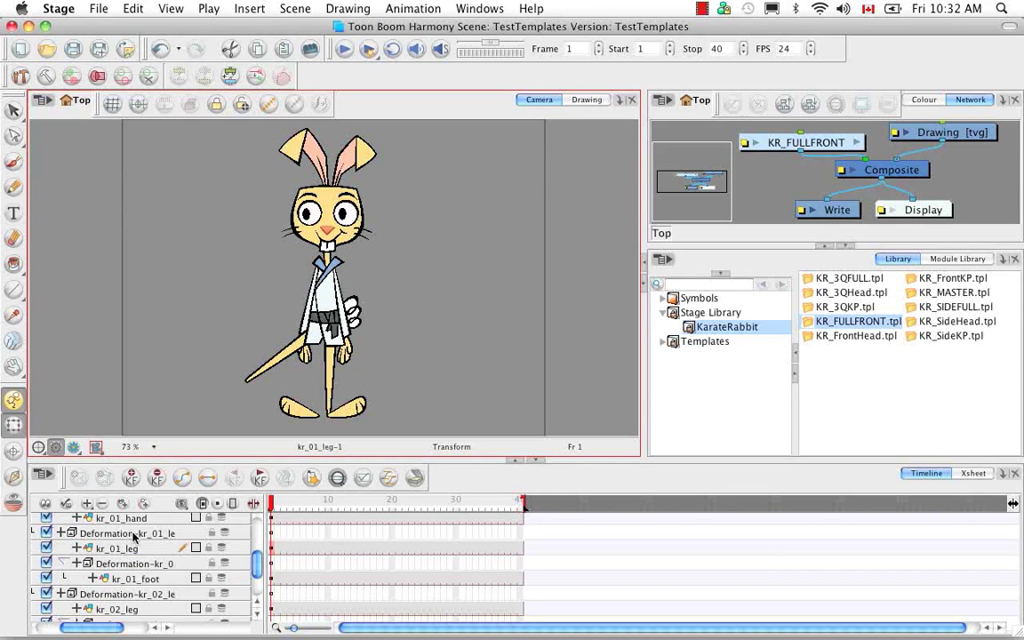
pyautogui.click(268, 105)
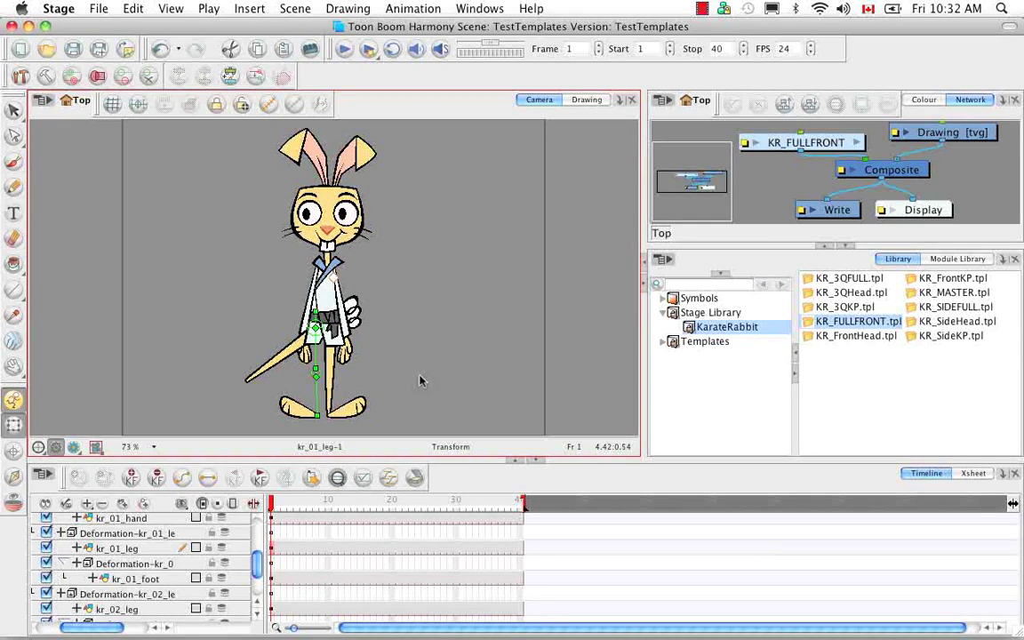
pyautogui.hotkey('ctrl', 'z')
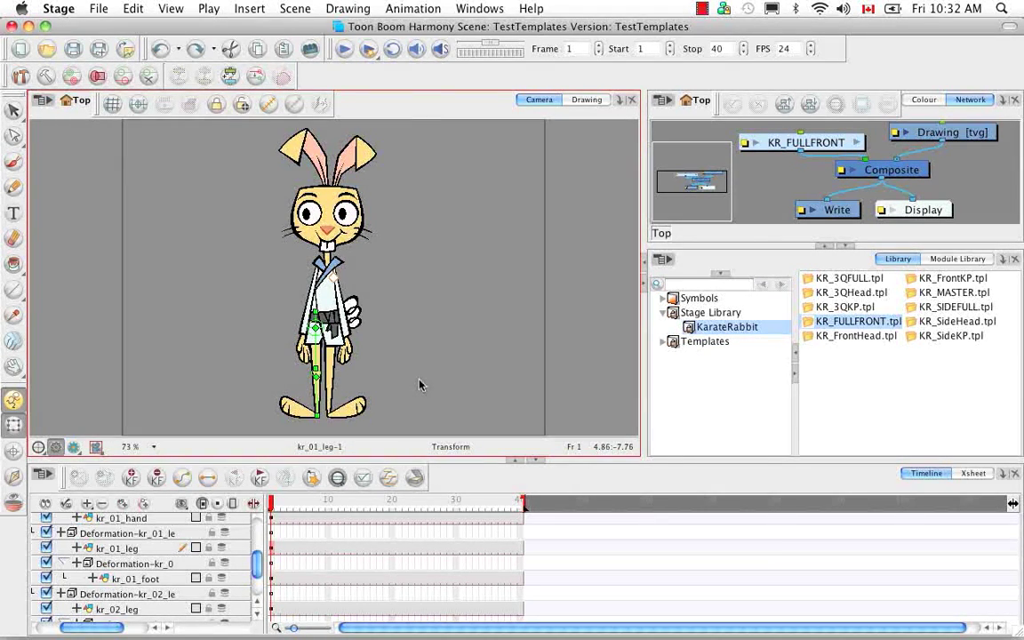
# Rotate the kr_01_leg bone chain outward from the hip so the leg and foot swing up together.
pyautogui.click(128, 534)
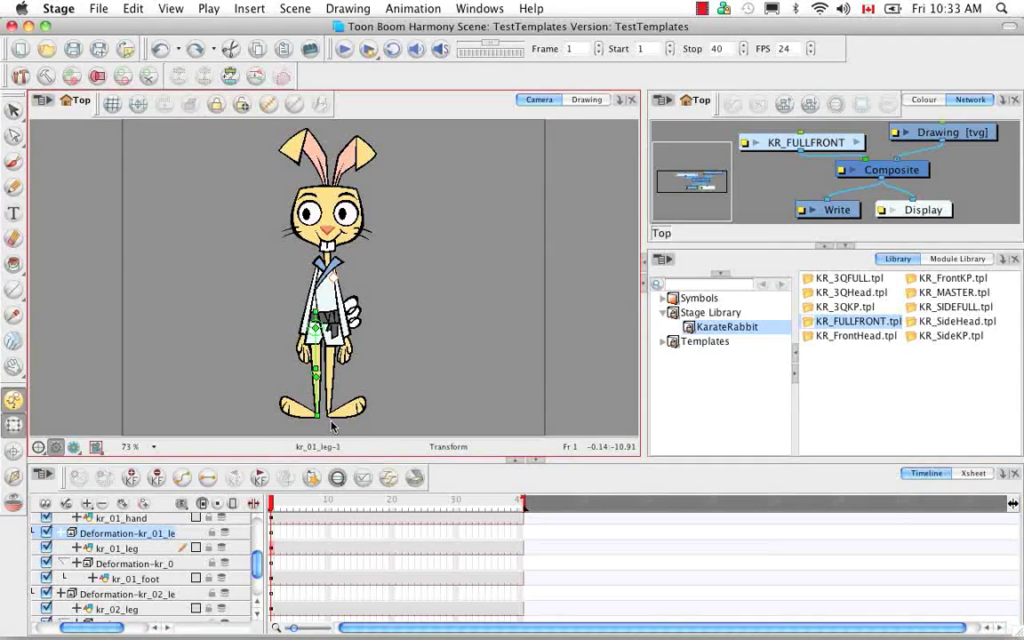
pyautogui.press('2')
pyautogui.press('2')
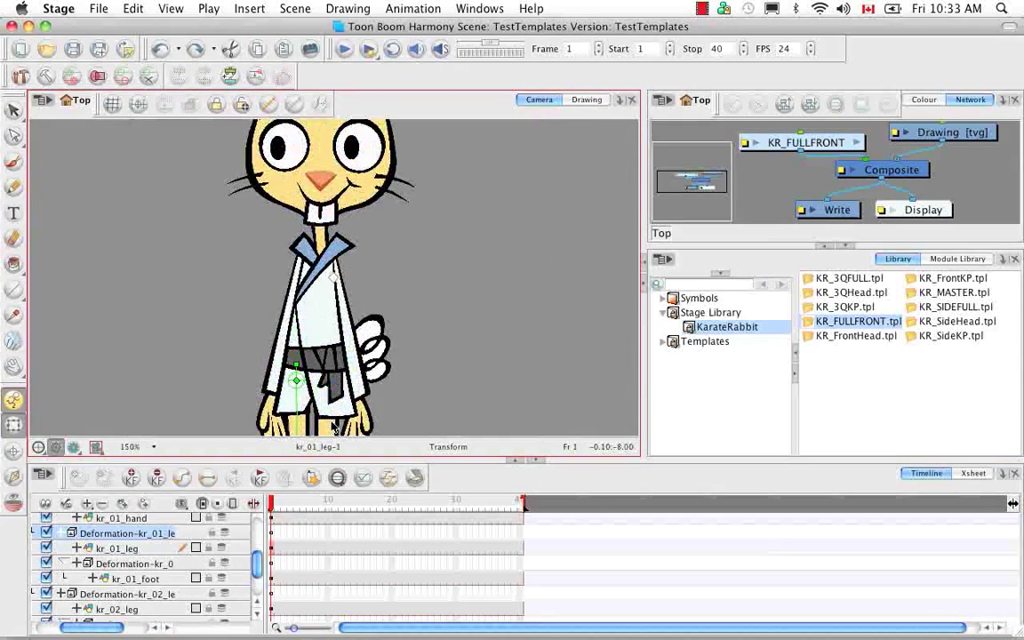
pyautogui.press('space')
pyautogui.moveTo(365, 415); pyautogui.dragTo(384, 255)
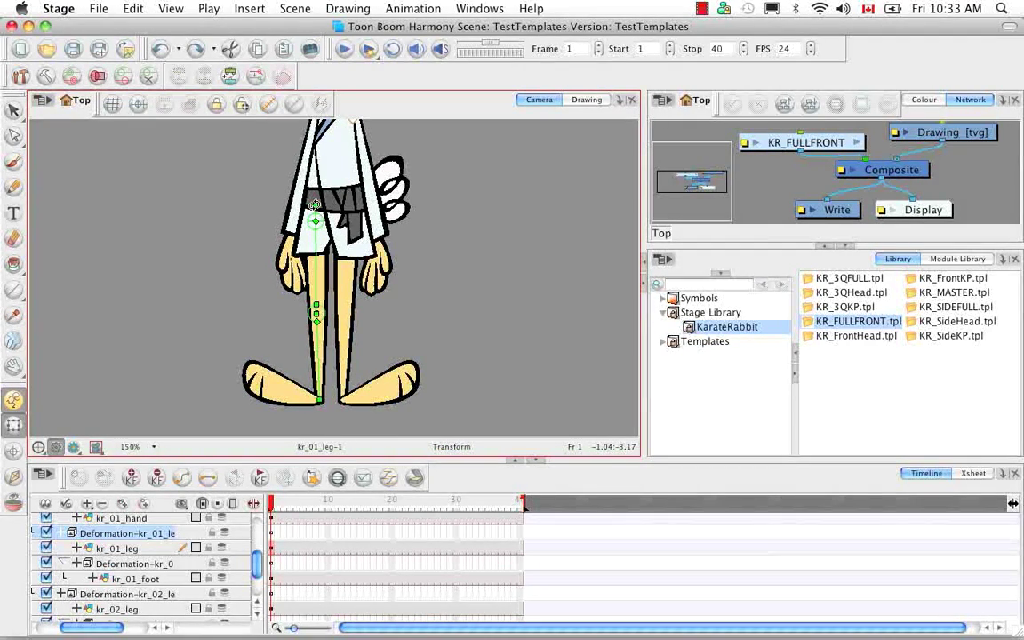
pyautogui.moveTo(316, 204); pyautogui.dragTo(332, 212)
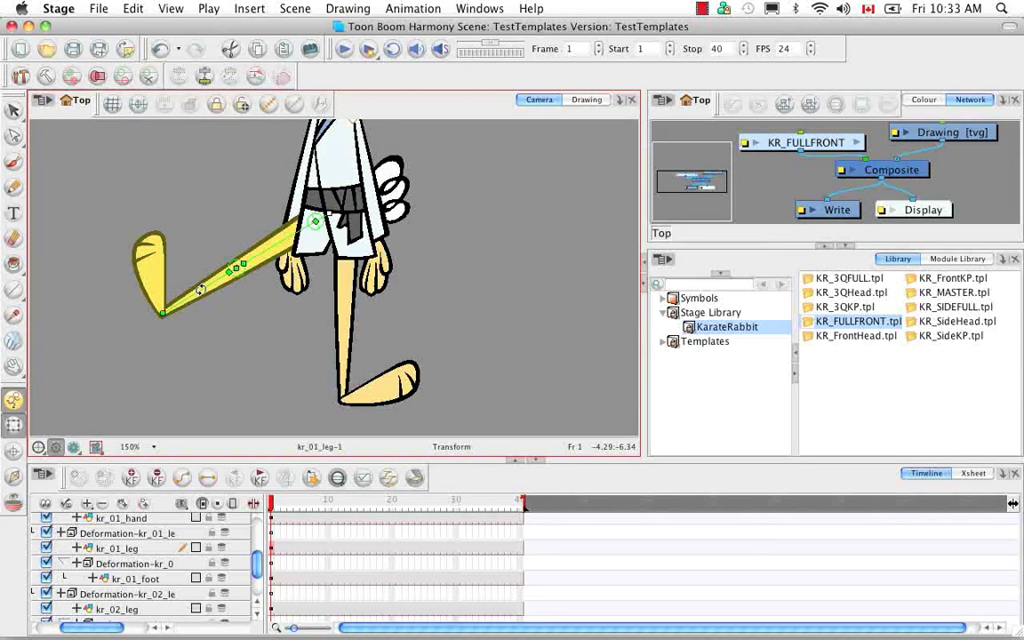
# Bend the lower leg back inward at the knee and shift the whole leg chain slightly down from the hip.
pyautogui.moveTo(201, 290); pyautogui.dragTo(274, 315)
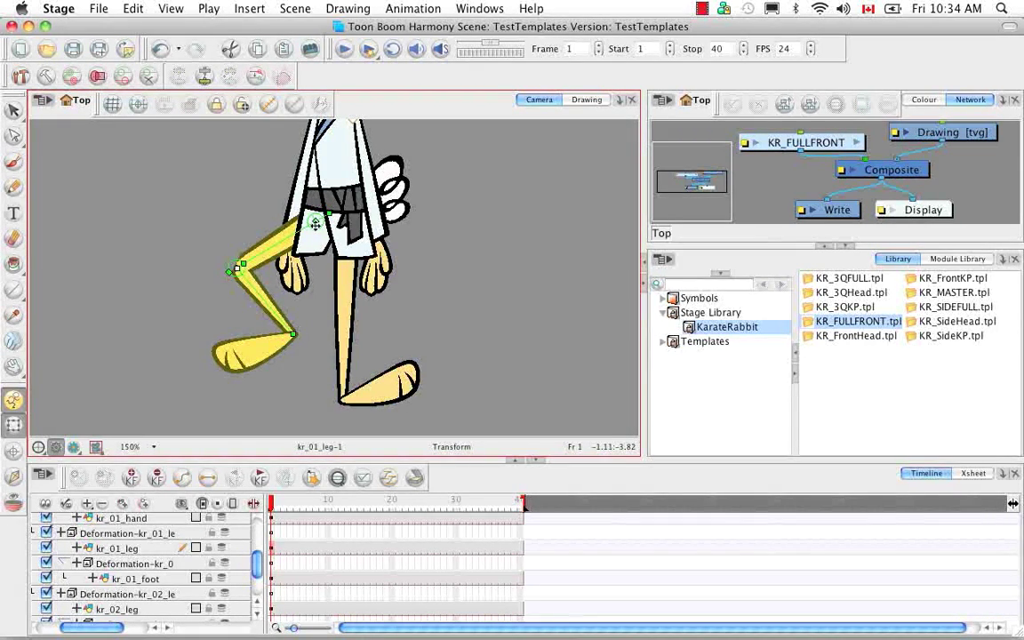
pyautogui.moveTo(316, 224); pyautogui.dragTo(320, 233)
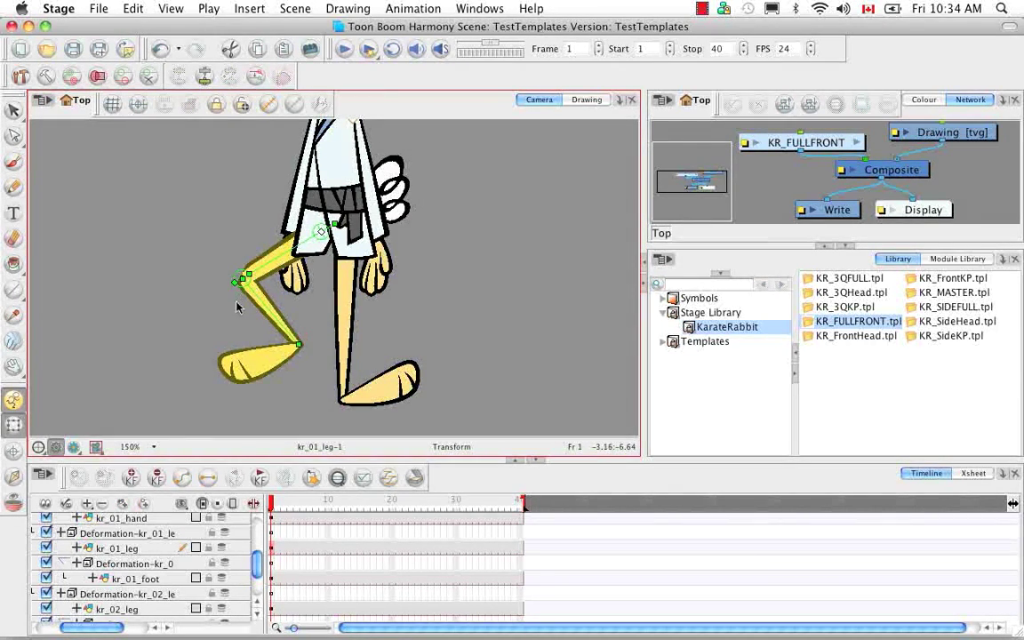
# Examine the bent knee's articulation up close, with its inner control handles hidden and shown.
pyautogui.press('2')
pyautogui.press('2')
pyautogui.press('2')
pyautogui.press('2')
pyautogui.press('2')
pyautogui.press('2')
pyautogui.press('2')
pyautogui.press('2')
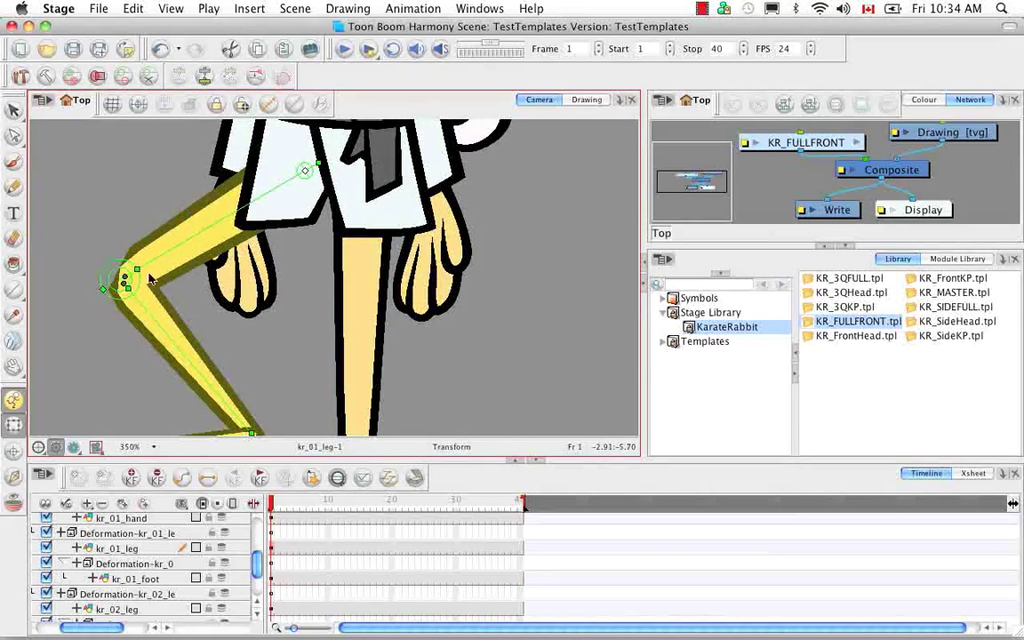
pyautogui.moveTo(166, 297); pyautogui.dragTo(341, 327)
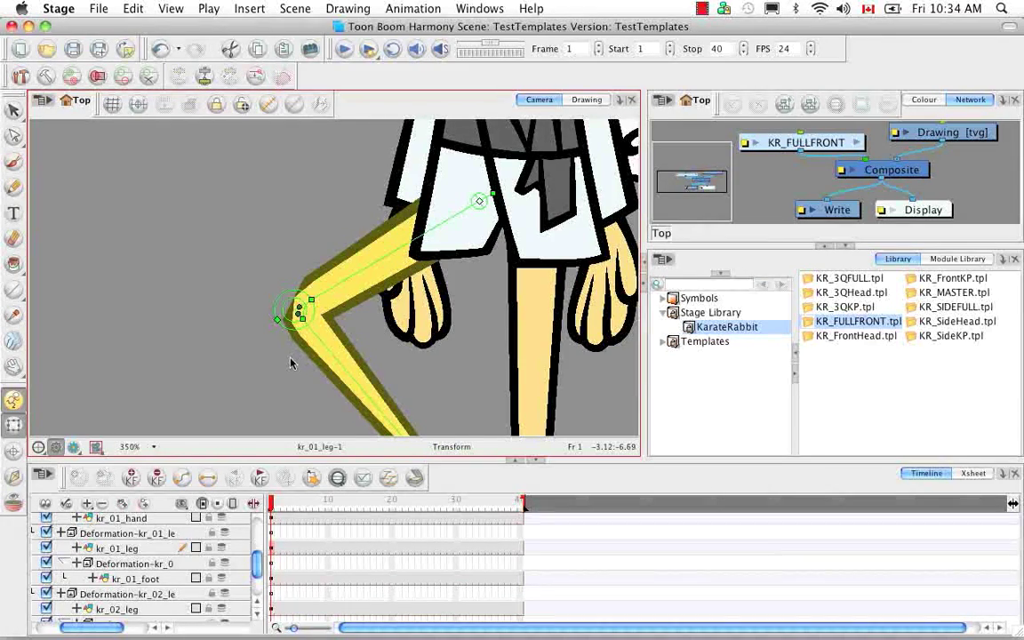
pyautogui.click(122, 77)
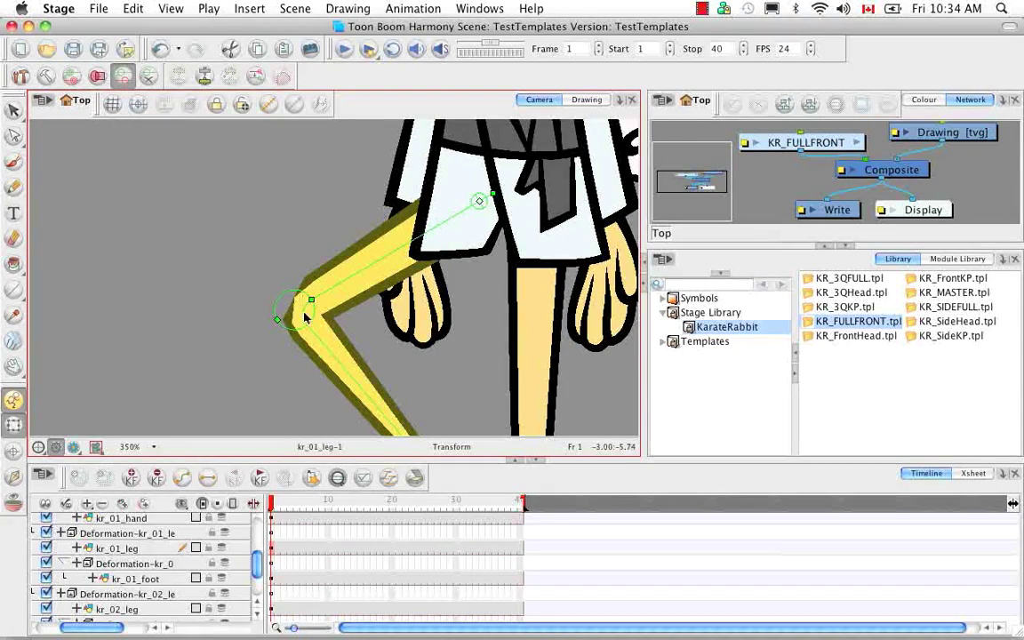
pyautogui.click(123, 77)
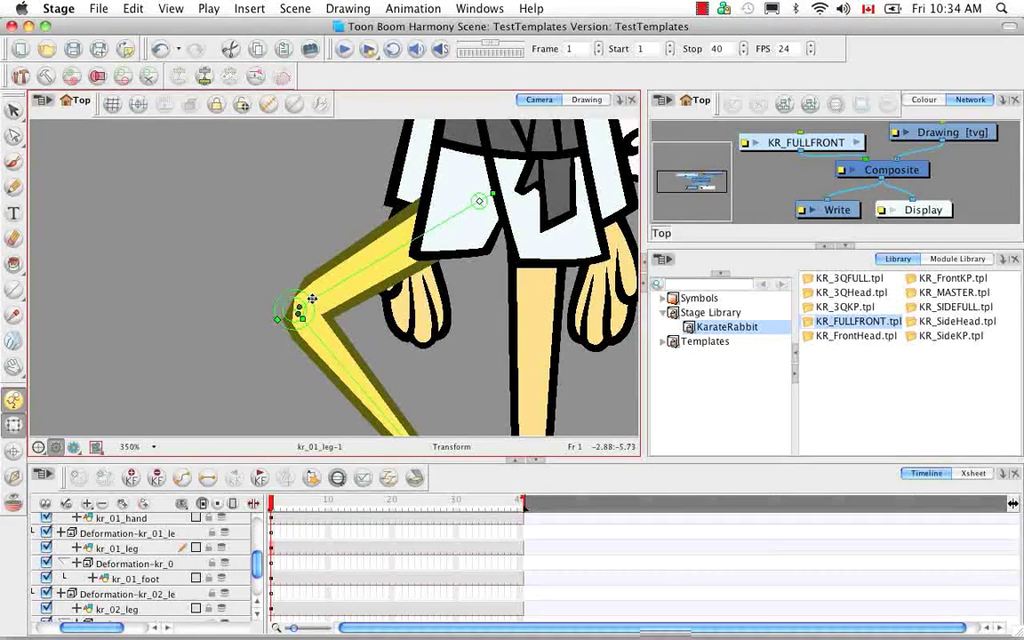
# Try out the knee articulation's radius and bias handles, undoing the test changes.
pyautogui.press('super+z')
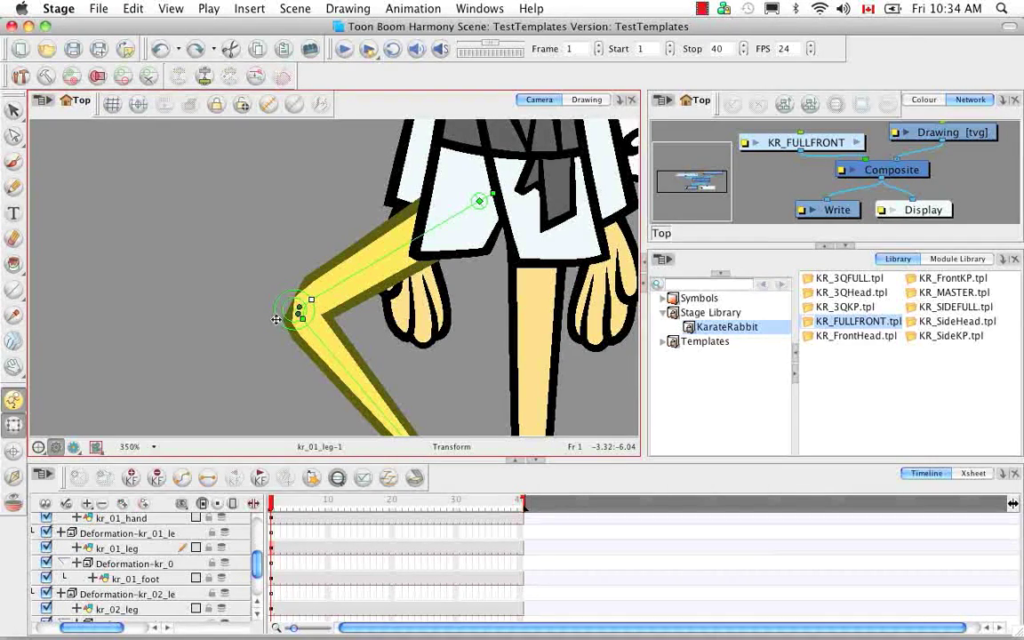
pyautogui.moveTo(272, 322); pyautogui.dragTo(294, 322)
pyautogui.click(300, 316)
pyautogui.press('super+z')
pyautogui.click(299, 317)
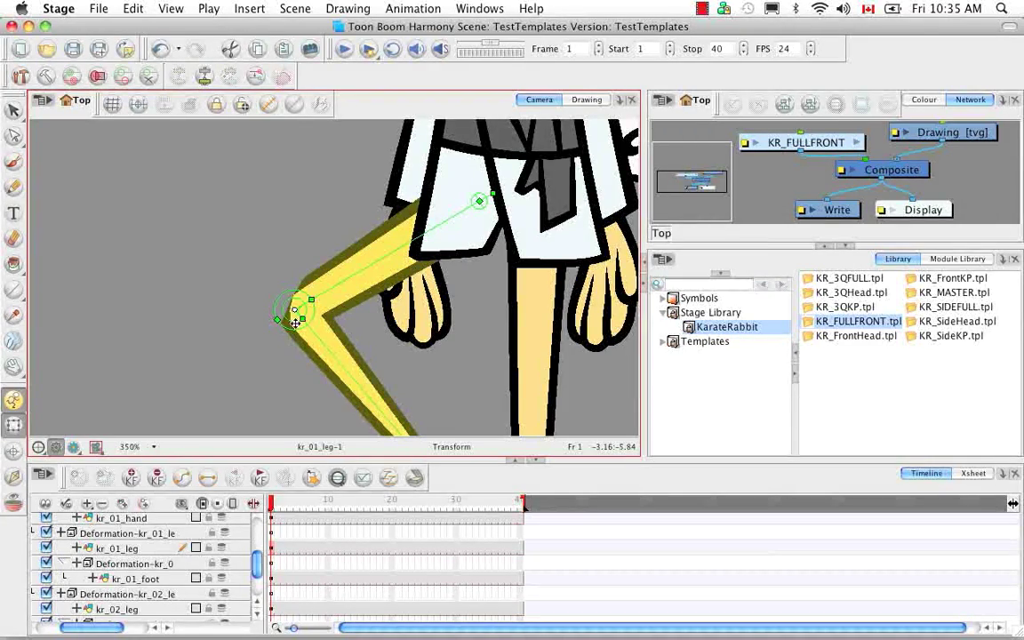
# Reduce the knee articulation's radius and move its bias handle inward to round the bent knee.
pyautogui.press('2')
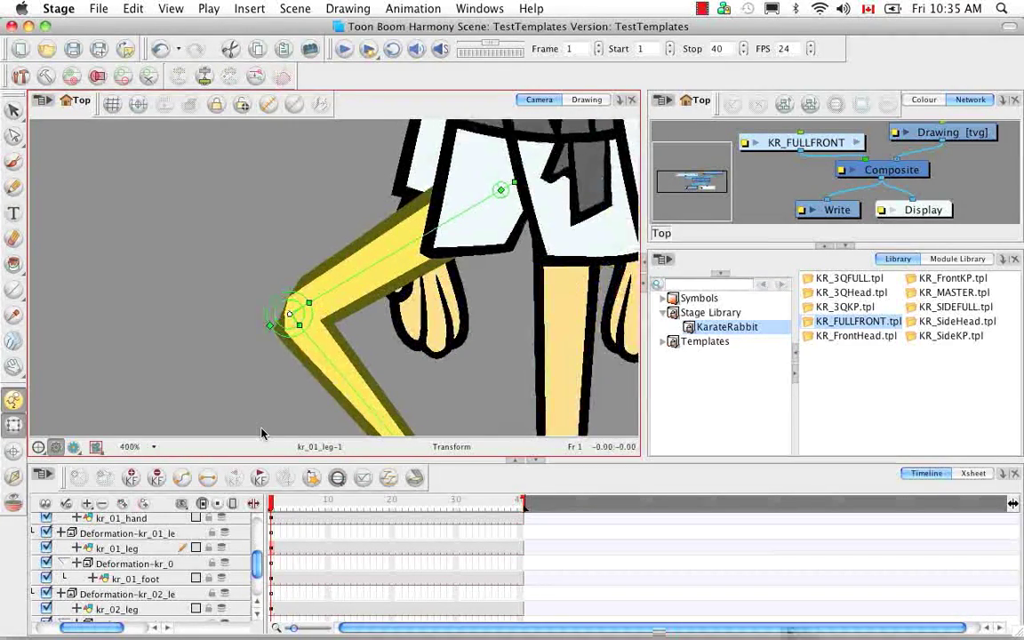
pyautogui.press('2')
pyautogui.press('2')
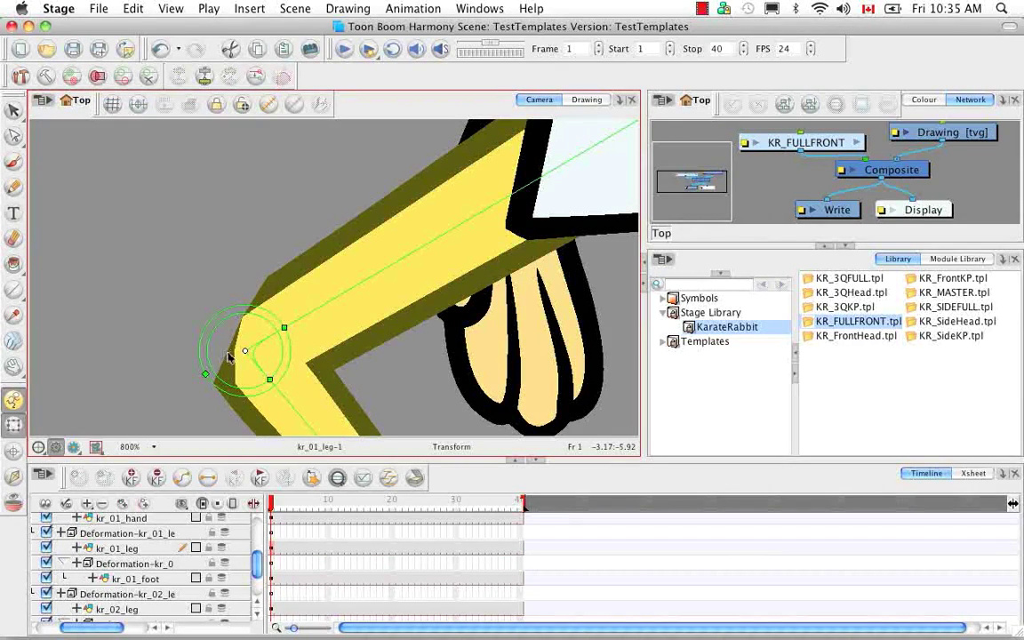
pyautogui.moveTo(246, 352)
pyautogui.mouseDown()
pyautogui.moveTo(237, 313)
pyautogui.moveTo(225, 333)
pyautogui.moveTo(257, 337)
pyautogui.mouseUp()
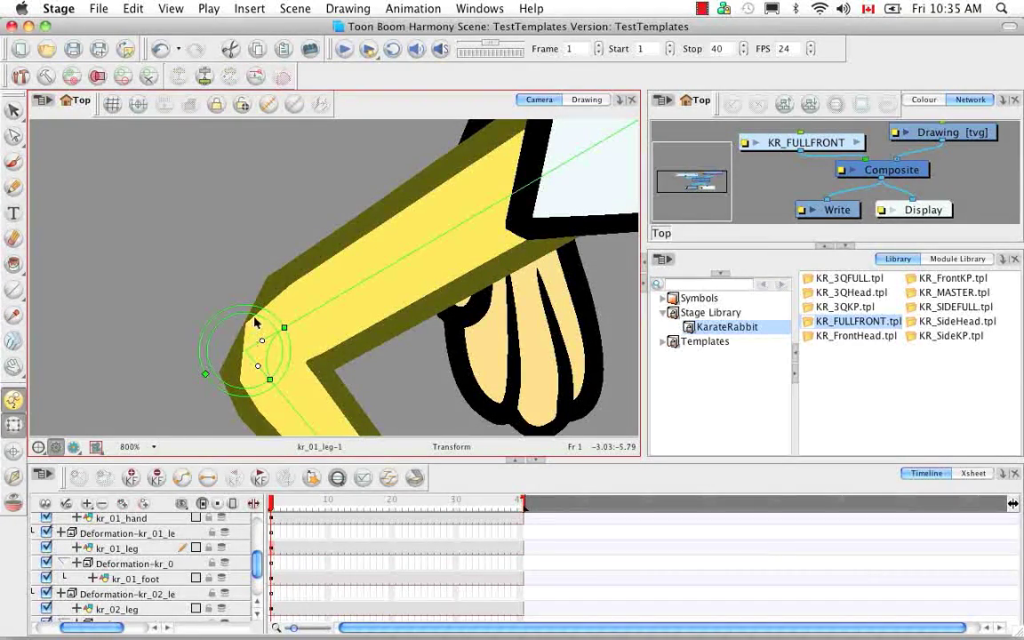
pyautogui.moveTo(206, 374); pyautogui.dragTo(225, 365)
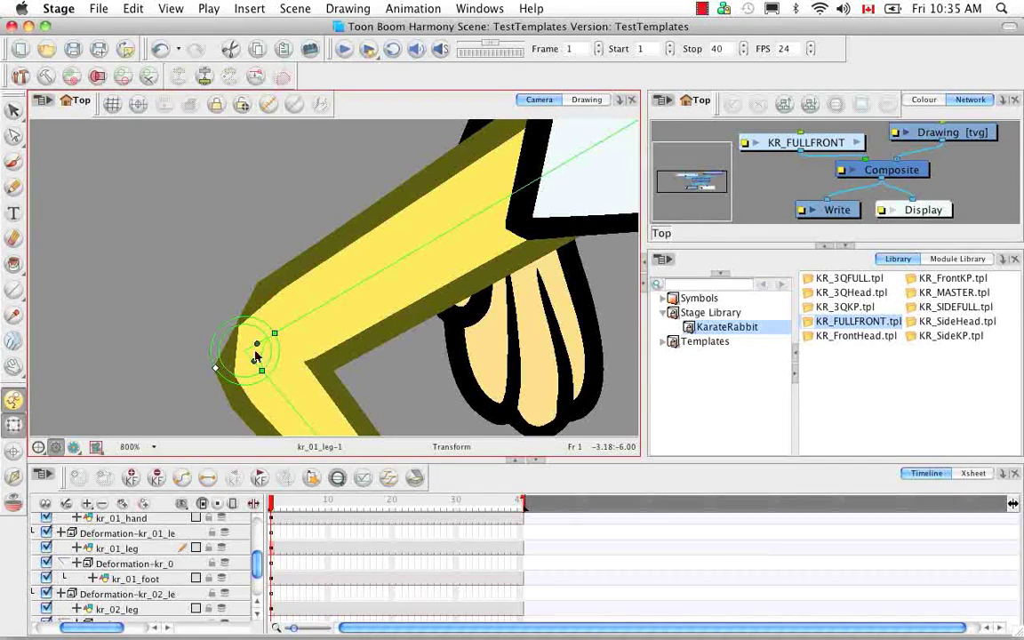
pyautogui.moveTo(246, 345); pyautogui.dragTo(276, 340)
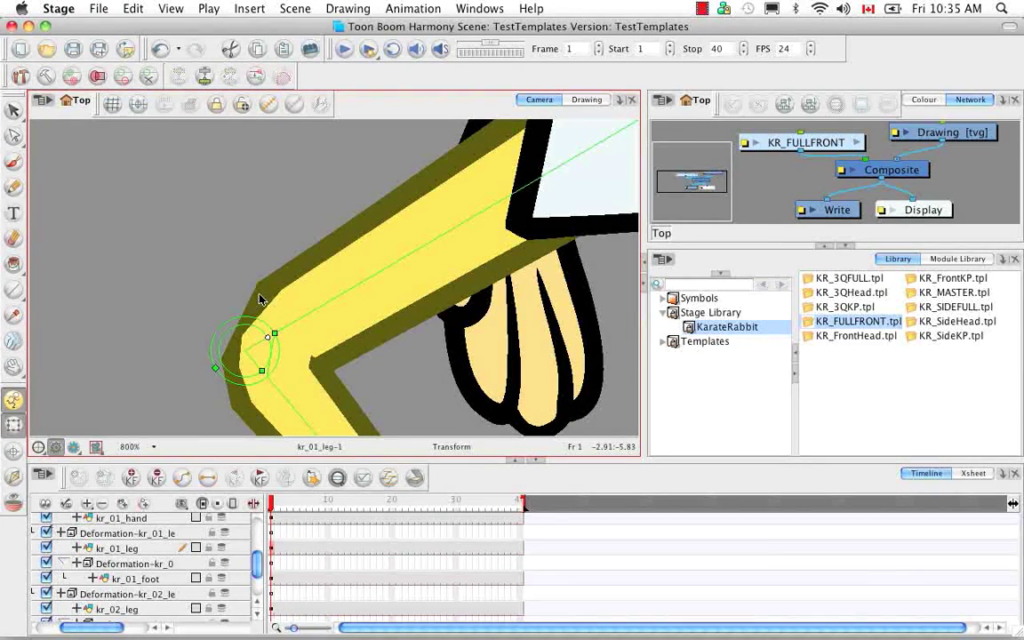
# Show the deformation controls of the kr_01_foot drawing and rotate the foot upward around the ankle.
pyautogui.press('1')
pyautogui.press('1')
pyautogui.press('1')
pyautogui.press('1')
pyautogui.press('1')
pyautogui.press('1')
pyautogui.press('1')
pyautogui.press('1')
pyautogui.press('1')
pyautogui.press('1')
pyautogui.press('1')
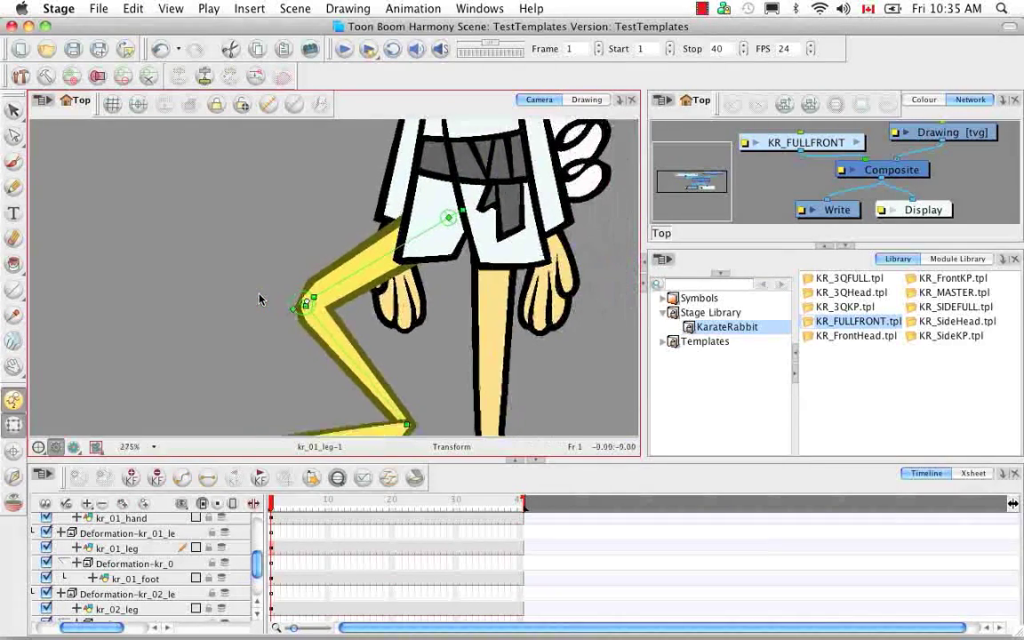
pyautogui.press('2')
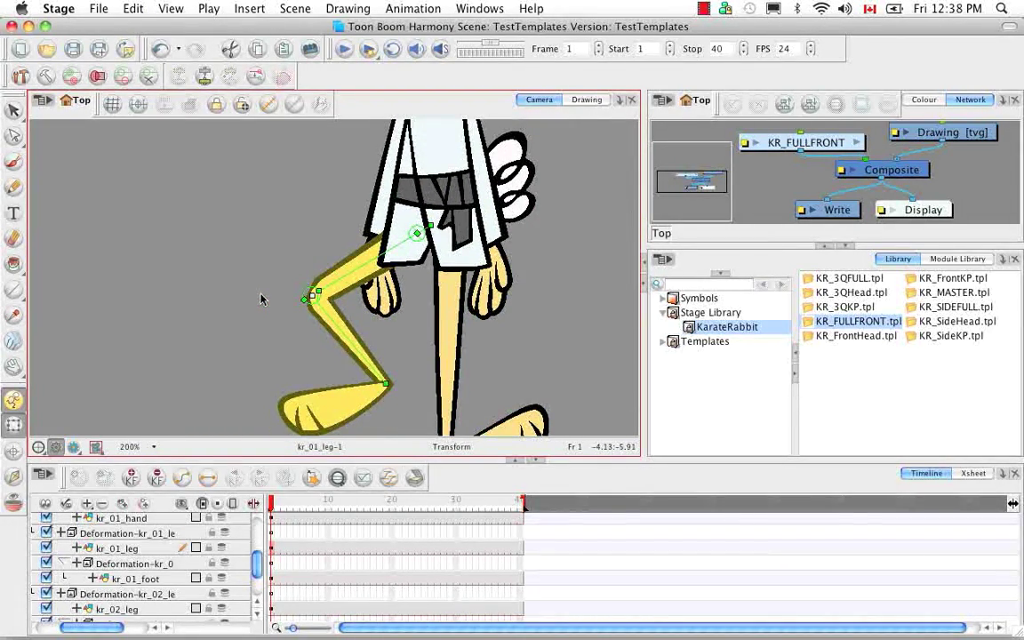
pyautogui.click(337, 410)
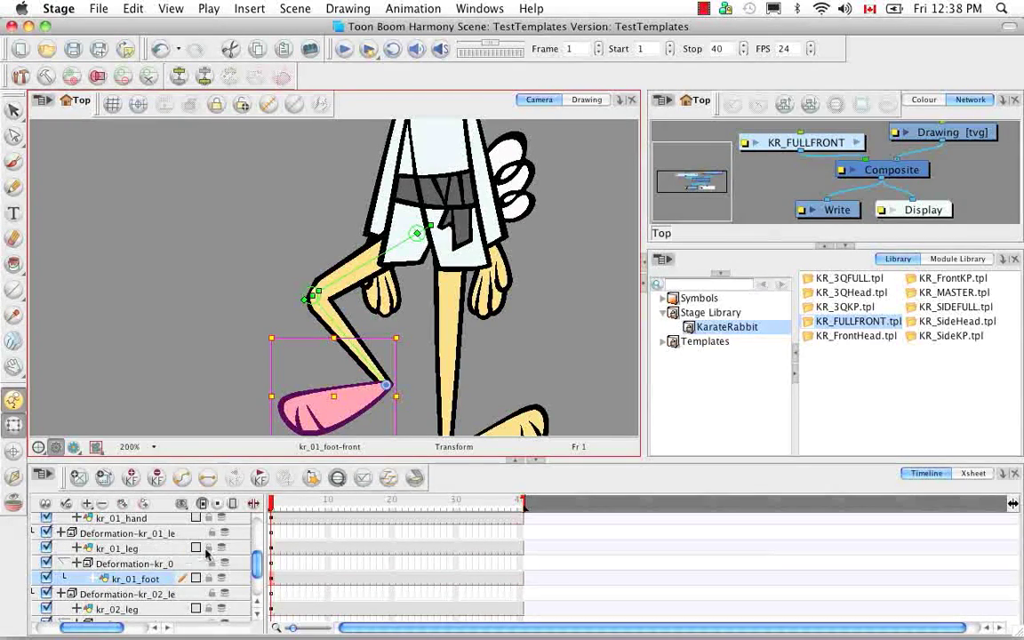
pyautogui.press('Escape')
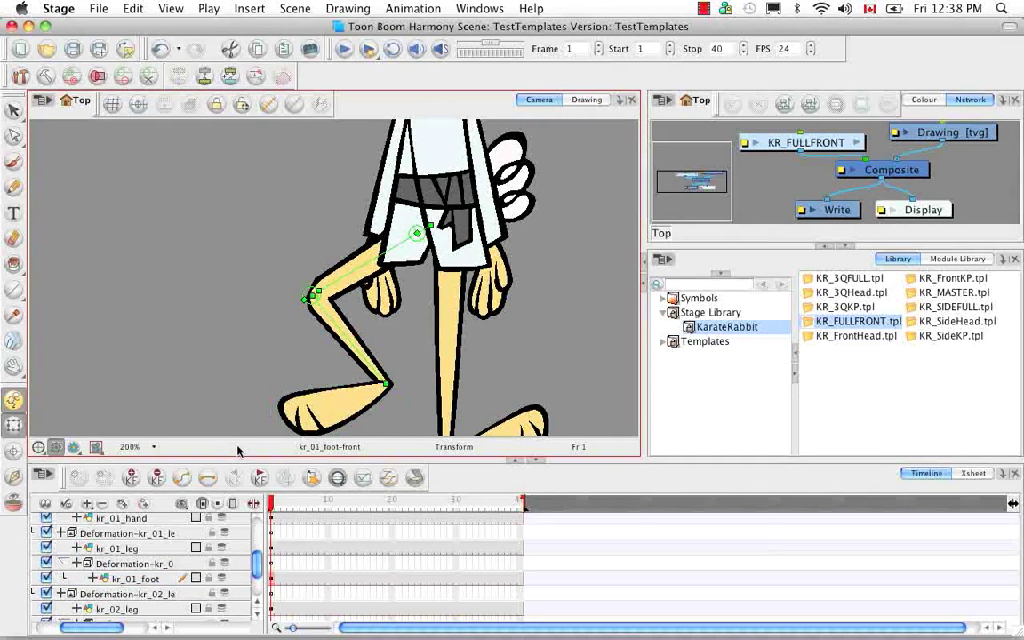
pyautogui.click(270, 107)
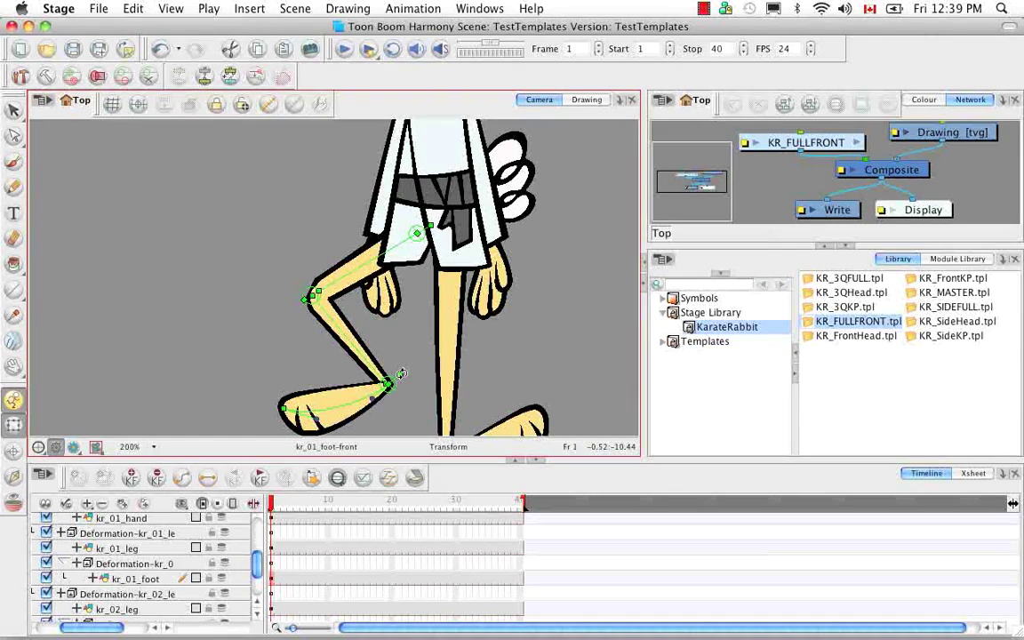
pyautogui.moveTo(401, 374); pyautogui.dragTo(408, 380)
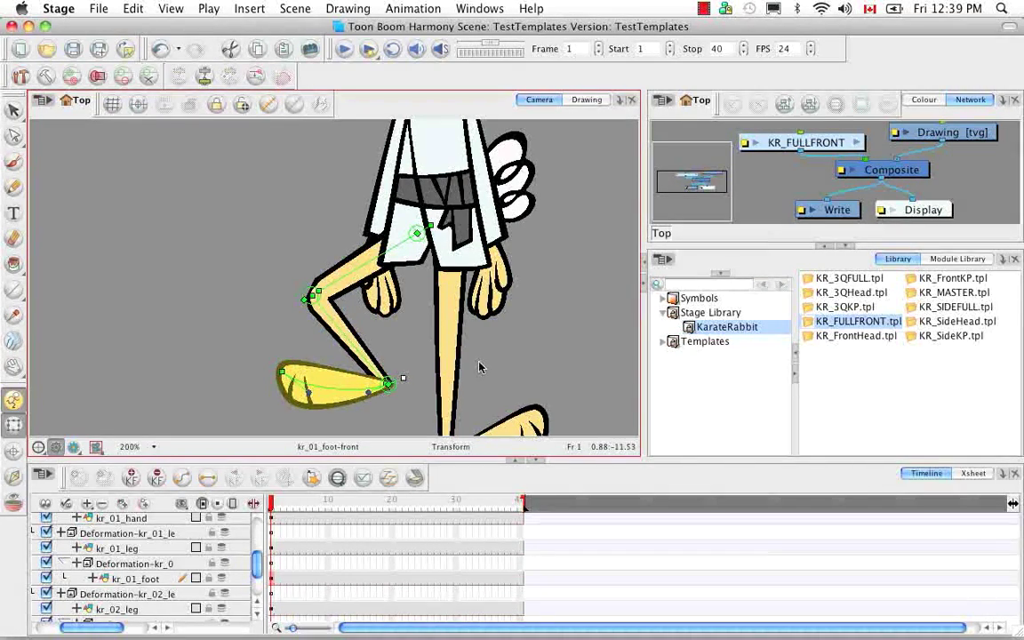
# Show the deformation controls of the kr_02_leg drawing and bend the leg outward at the knee with its foot inward.
pyautogui.click(449, 327)
pyautogui.scroll(-4, 332, 491)
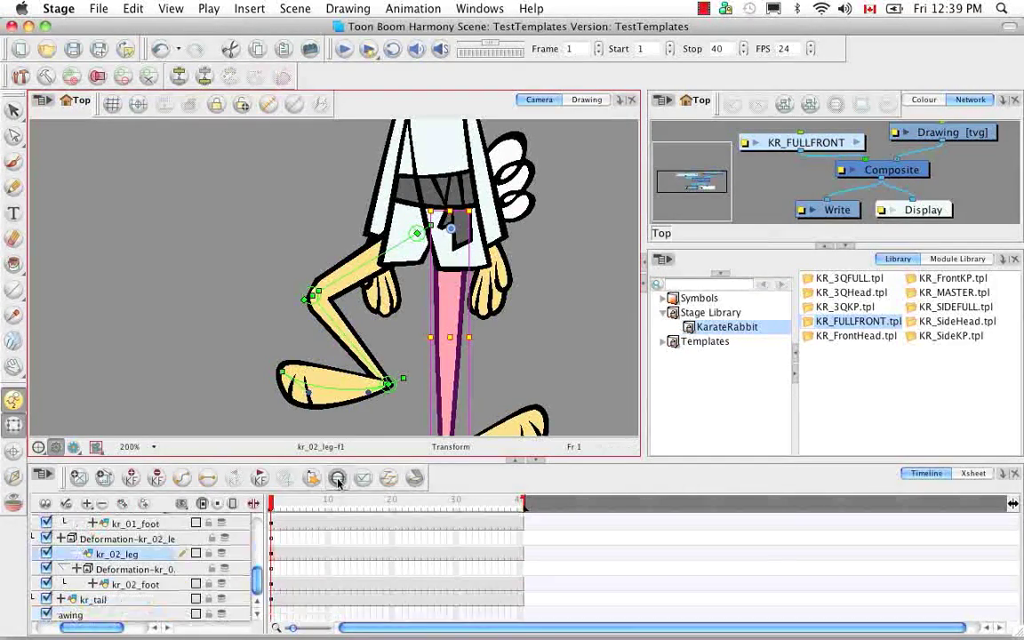
pyautogui.press('Escape')
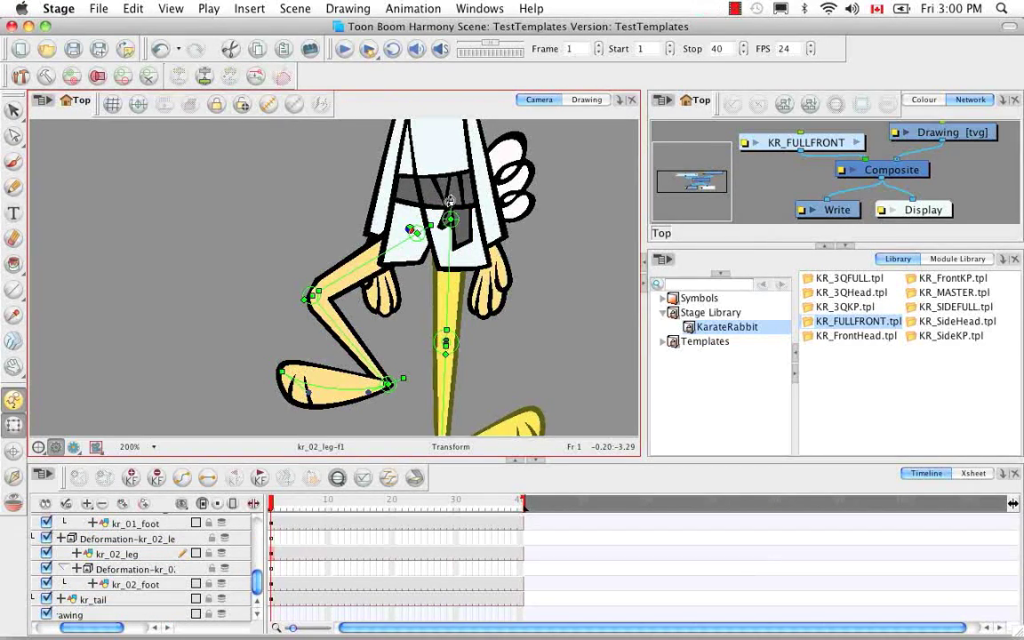
pyautogui.moveTo(452, 200); pyautogui.dragTo(439, 206)
pyautogui.click(558, 334)
pyautogui.moveTo(564, 337); pyautogui.dragTo(490, 353)
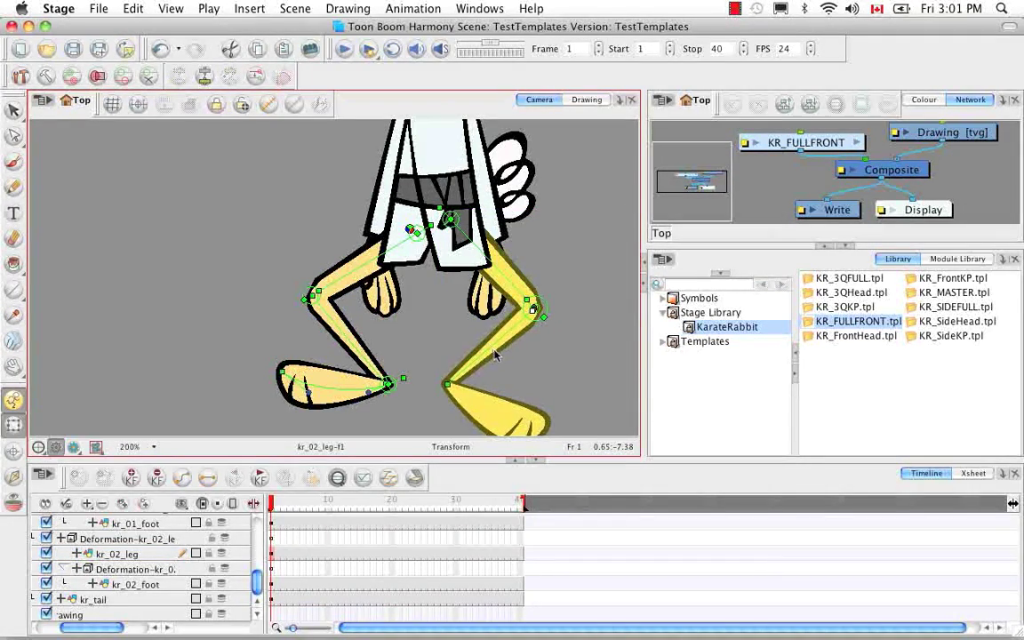
# Show the deformation controls of the kr_02_foot drawing and rotate the foot upward around the ankle.
pyautogui.click(497, 410)
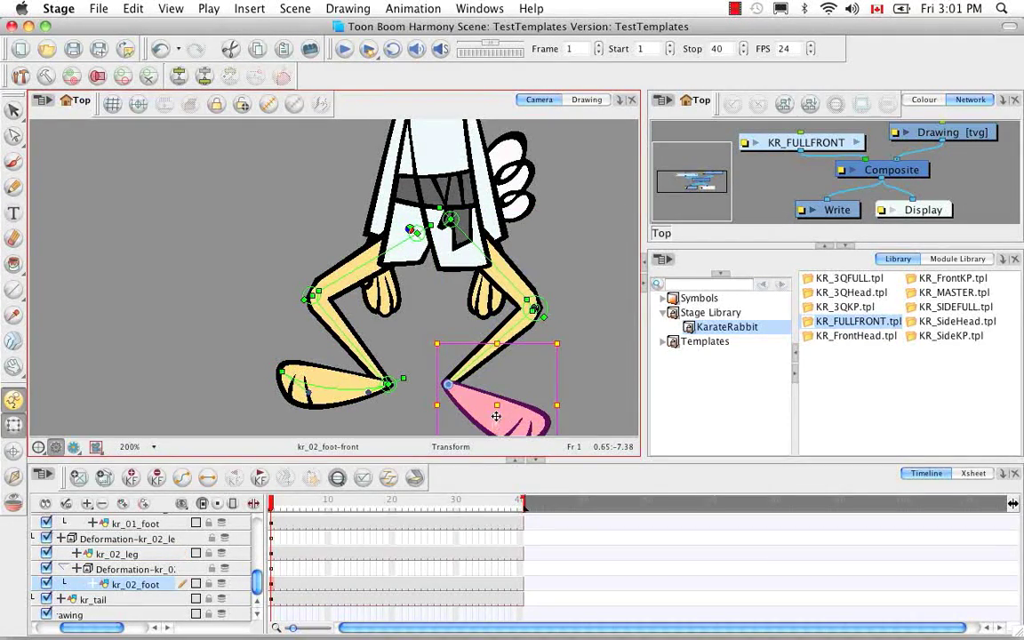
pyautogui.click(271, 104)
pyautogui.moveTo(434, 372); pyautogui.dragTo(426, 387)
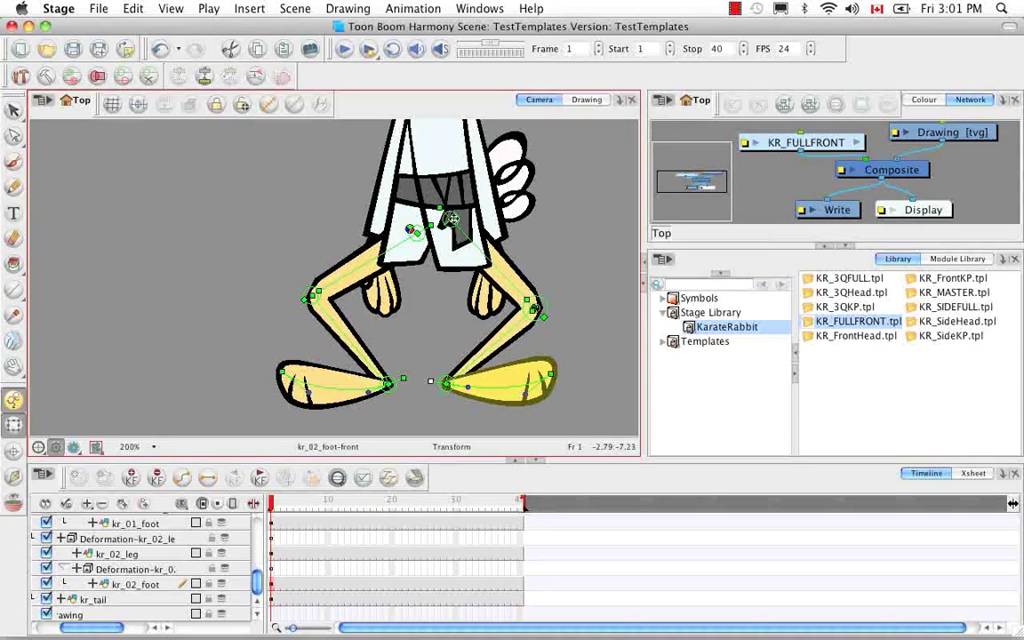
# Shift the kr_02 leg down and outward from the hip, raise its thigh outward and tilt the foot flatter.
pyautogui.moveTo(451, 219); pyautogui.dragTo(463, 233)
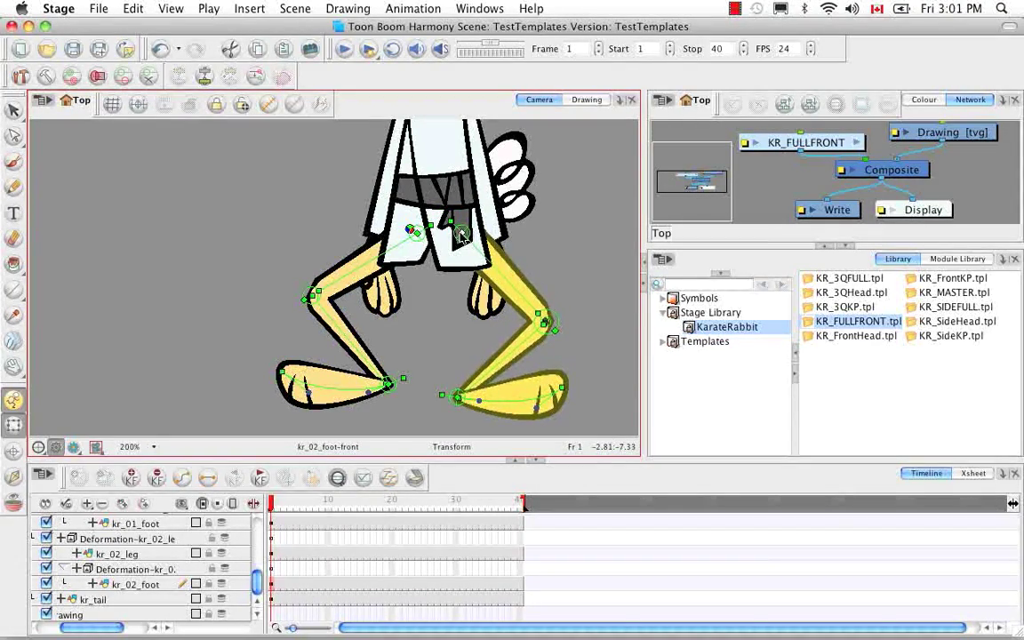
pyautogui.moveTo(483, 279); pyautogui.dragTo(544, 305)
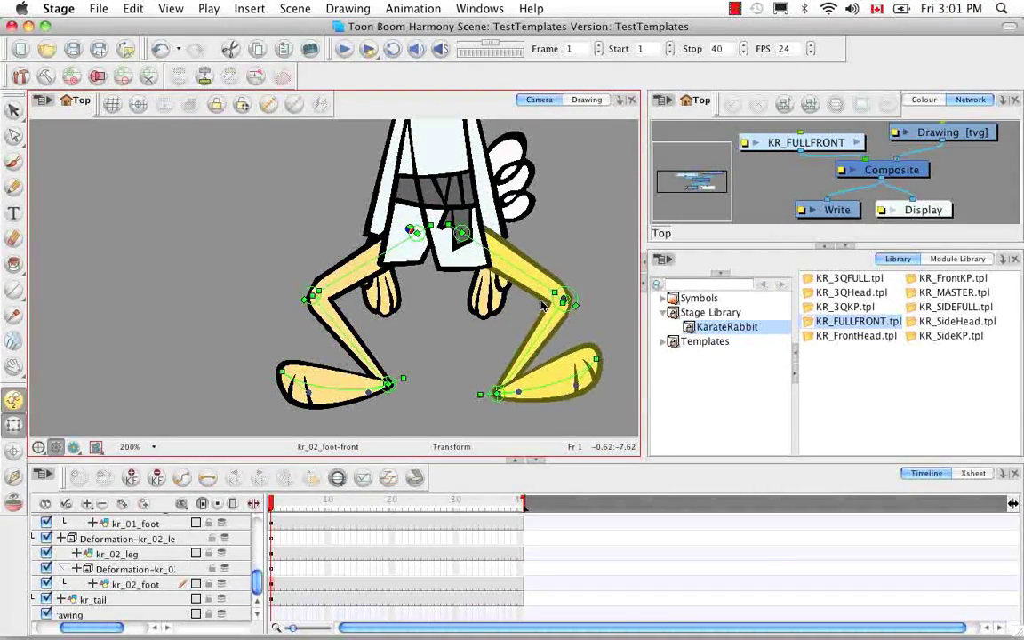
pyautogui.click(545, 388)
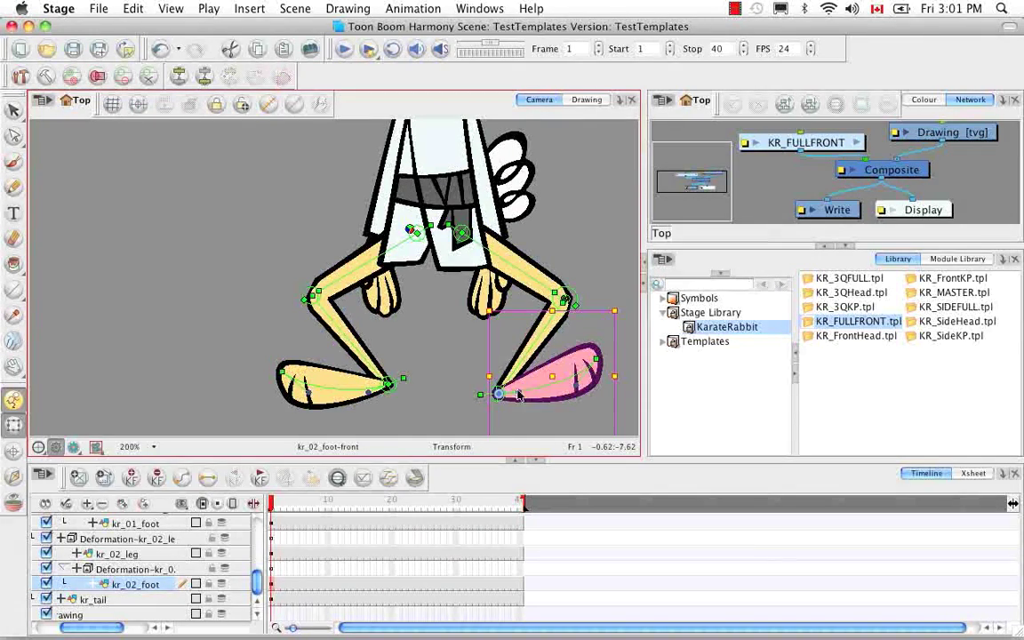
pyautogui.moveTo(480, 395); pyautogui.dragTo(480, 393)
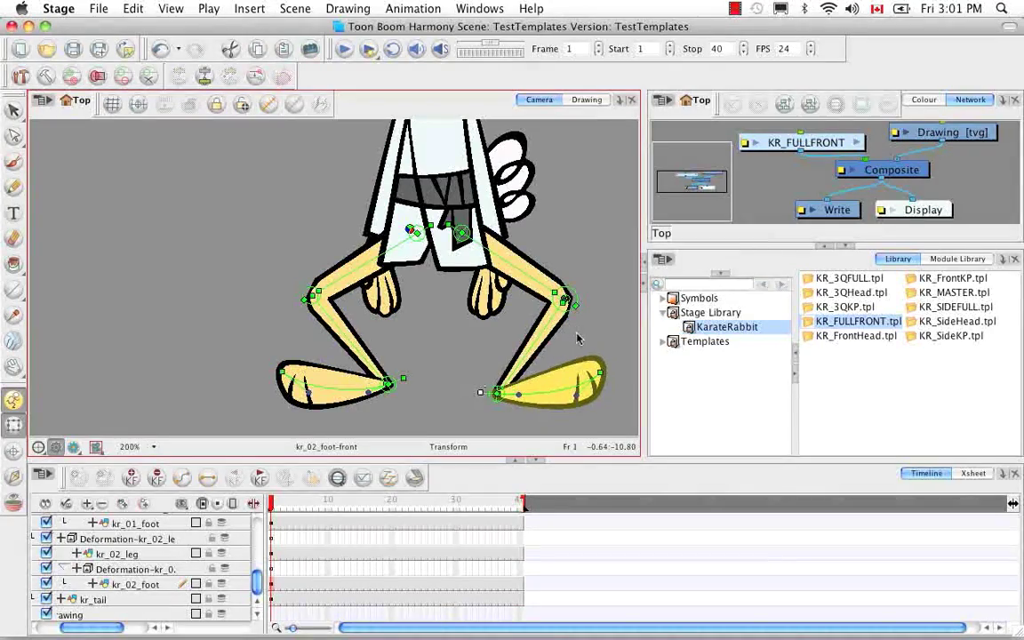
# Show the deformation controls of the kr_body drawing and try moving the whole rabbit by the body's root point.
pyautogui.moveTo(587, 332); pyautogui.dragTo(537, 313)
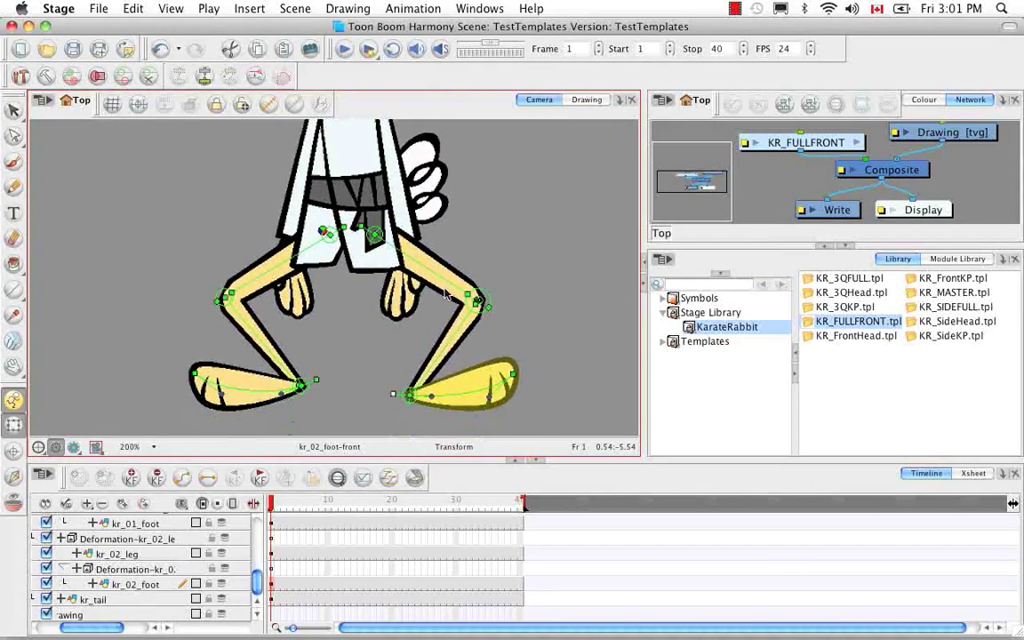
pyautogui.scroll(3, 447, 294)
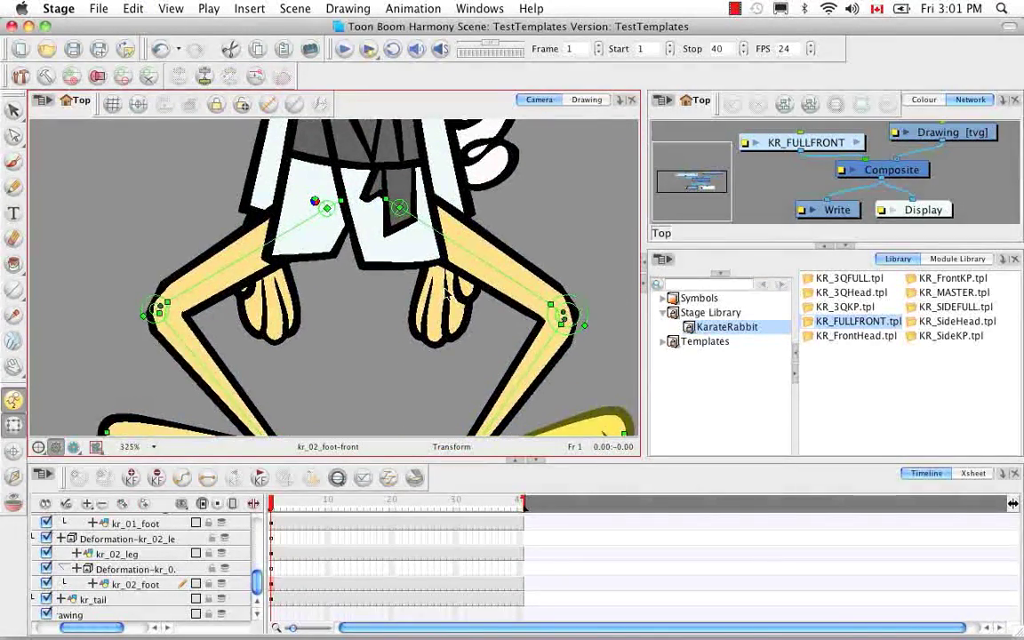
pyautogui.scroll(-4, 445, 294)
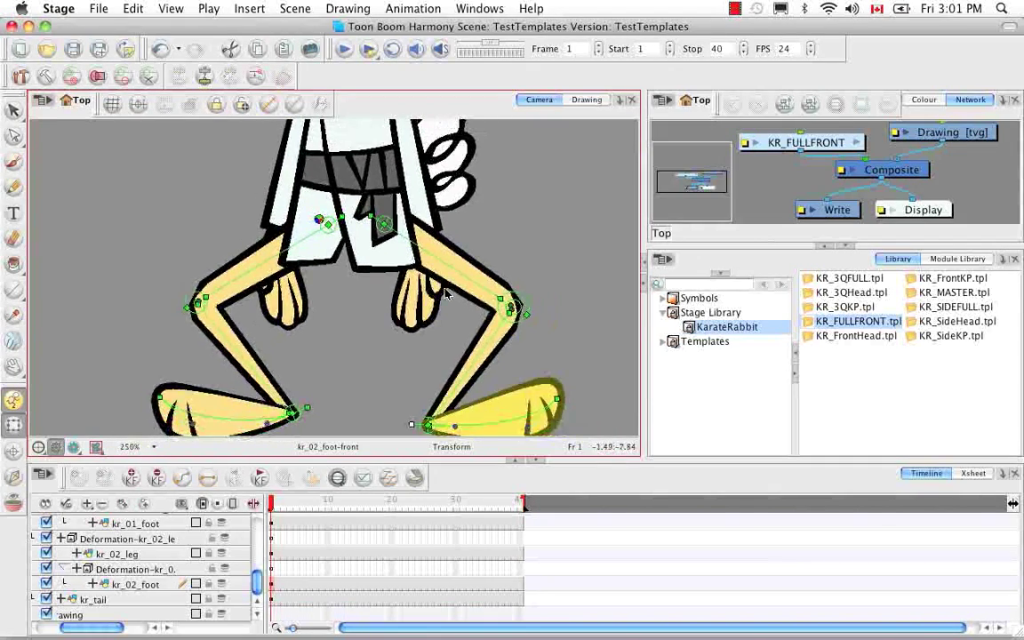
pyautogui.moveTo(410, 212); pyautogui.dragTo(428, 305)
pyautogui.click(363, 299)
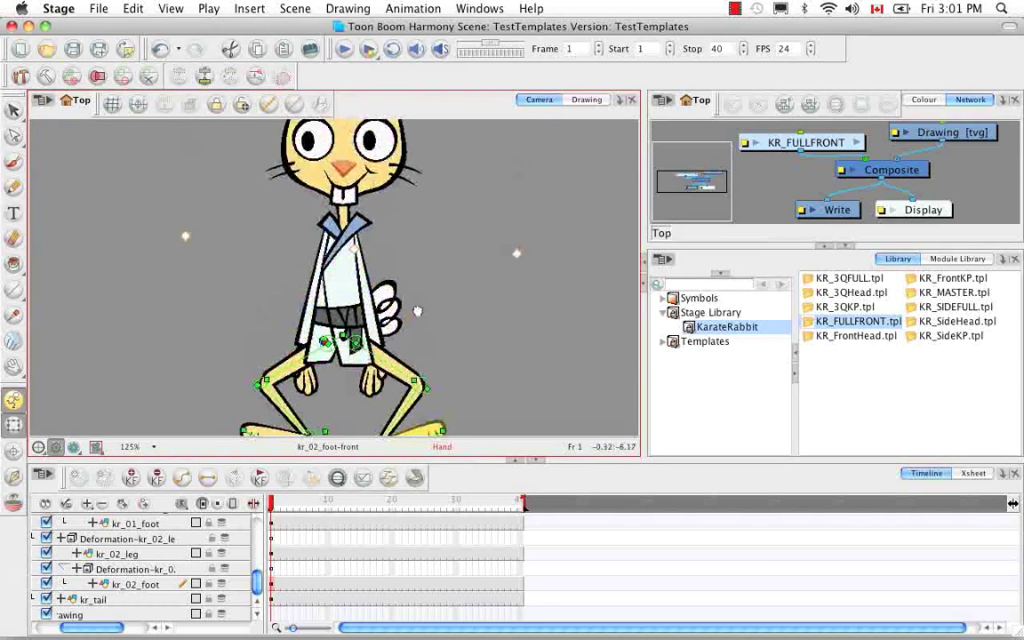
pyautogui.press('b')
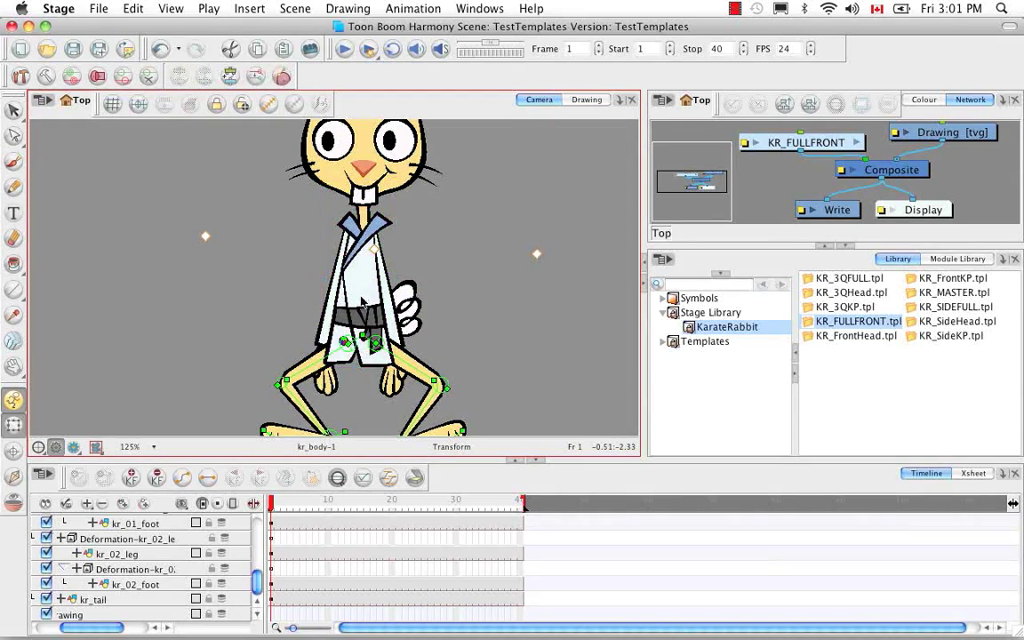
pyautogui.click(268, 104)
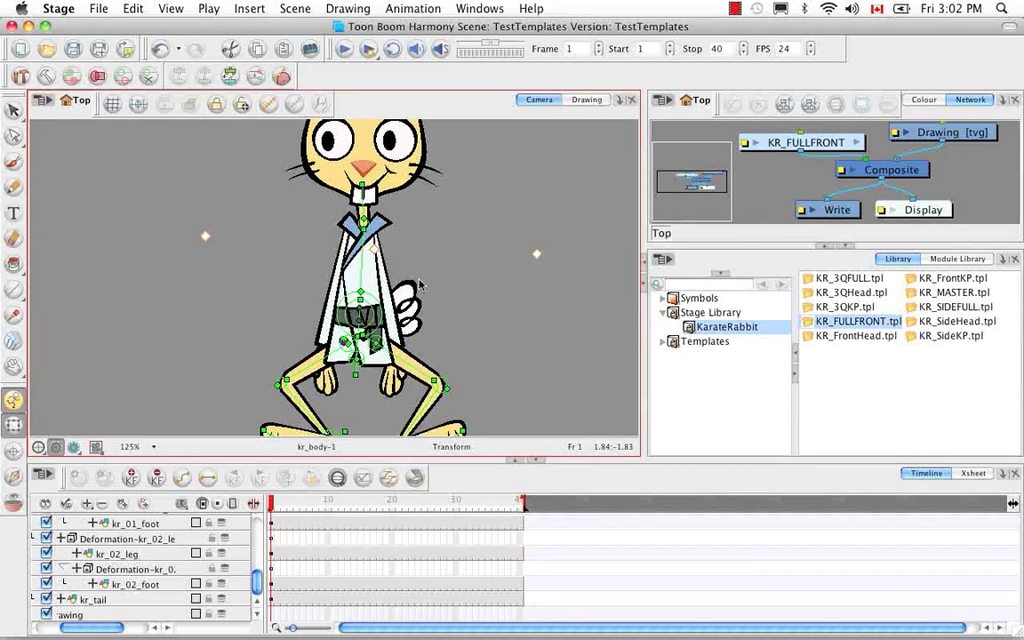
pyautogui.scroll(-3, 316, 331)
pyautogui.moveTo(385, 323); pyautogui.dragTo(398, 284)
pyautogui.press('b')
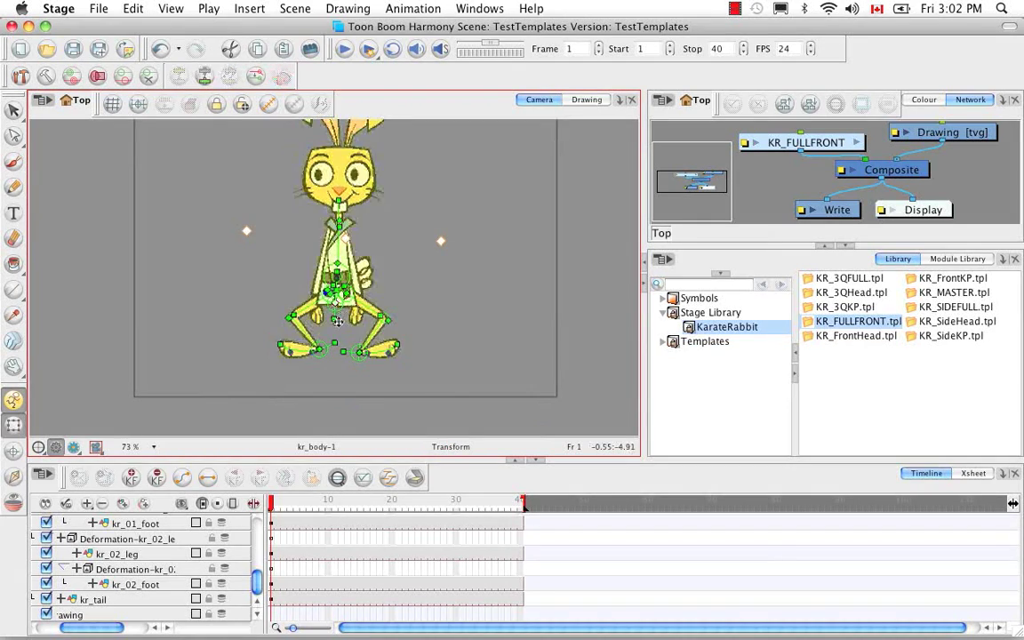
pyautogui.moveTo(338, 321); pyautogui.dragTo(335, 347)
pyautogui.click(384, 307)
# Show the deformation controls of the kr_01_arm drawing and fold the forearm up so the hand reaches the neck.
pyautogui.press('2')
pyautogui.press('2')
pyautogui.press('2')
pyautogui.press('2')
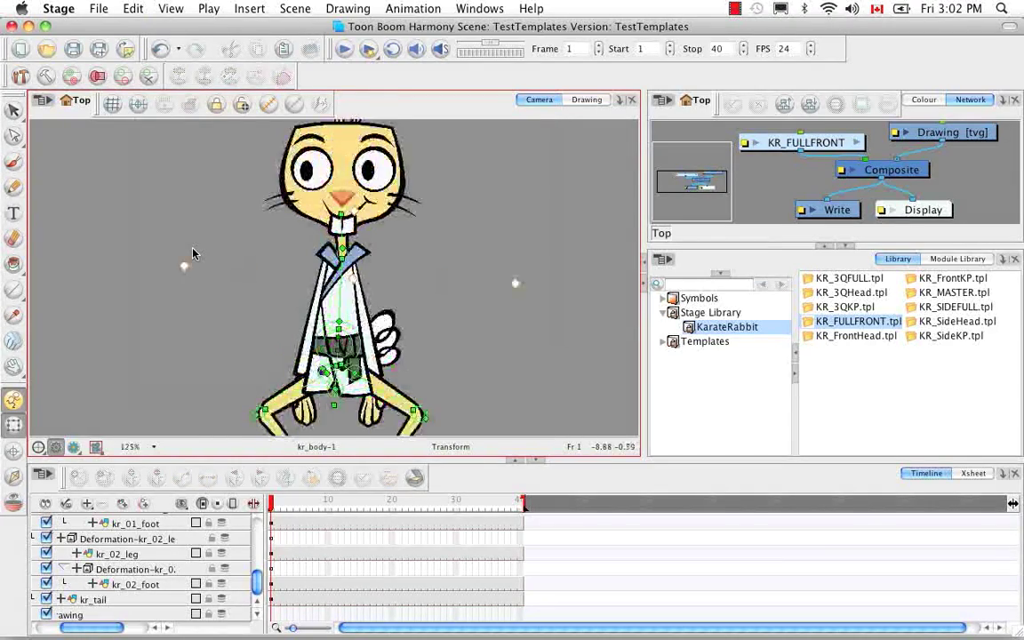
pyautogui.moveTo(507, 236)
pyautogui.mouseDown()
pyautogui.moveTo(539, 176)
pyautogui.moveTo(512, 241)
pyautogui.mouseUp()
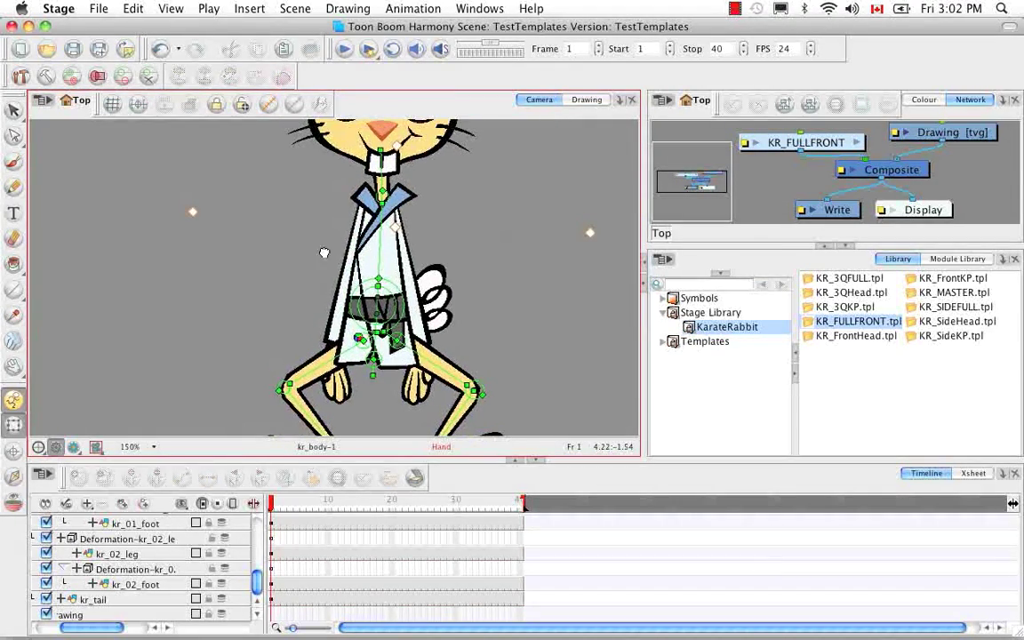
pyautogui.click(349, 266)
pyautogui.press('Escape')
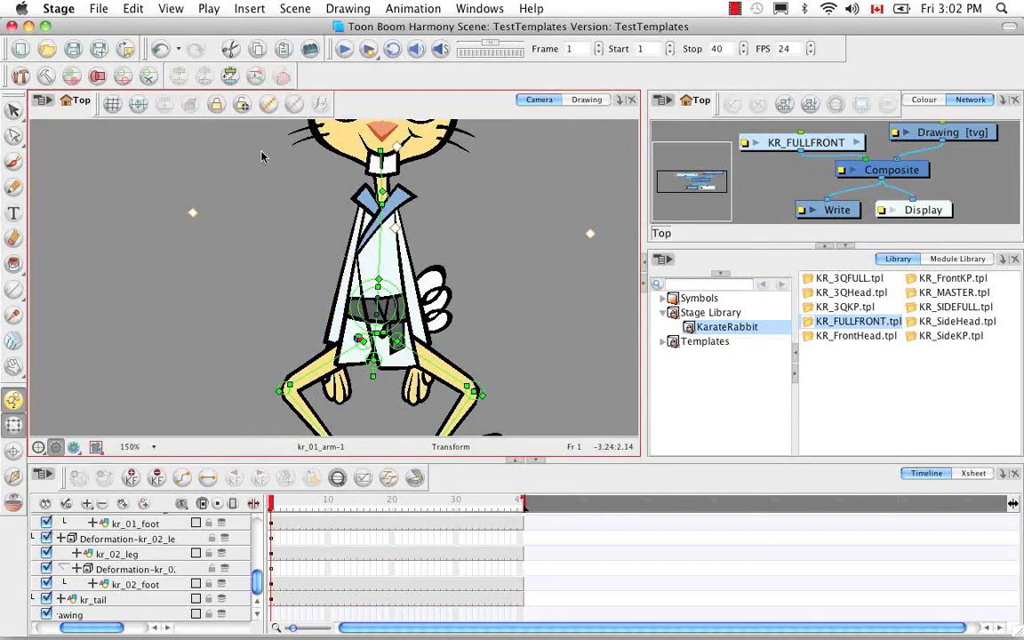
pyautogui.click(268, 106)
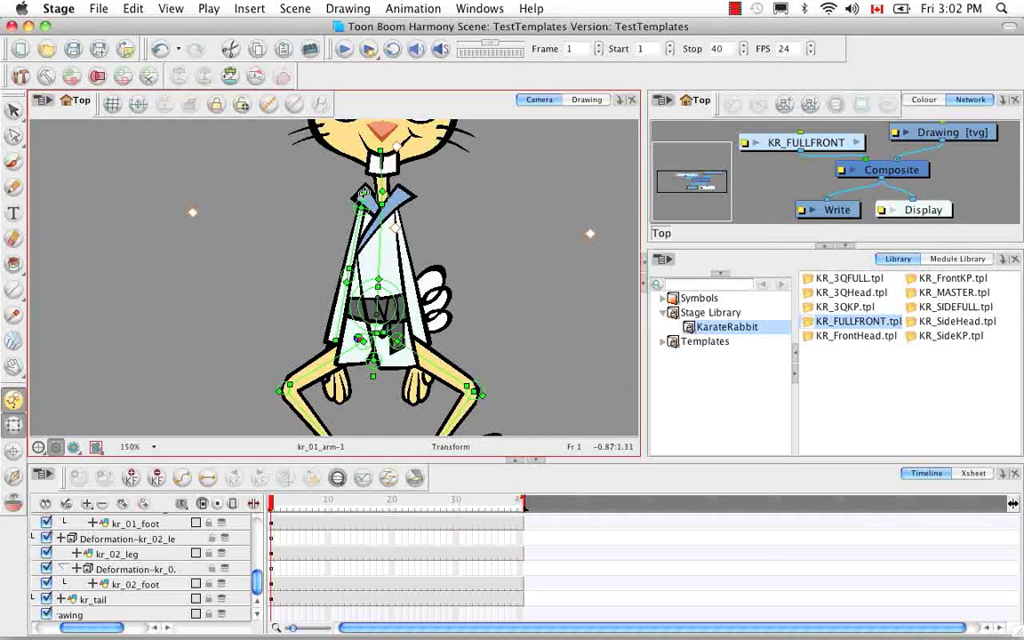
pyautogui.moveTo(365, 192); pyautogui.dragTo(370, 235)
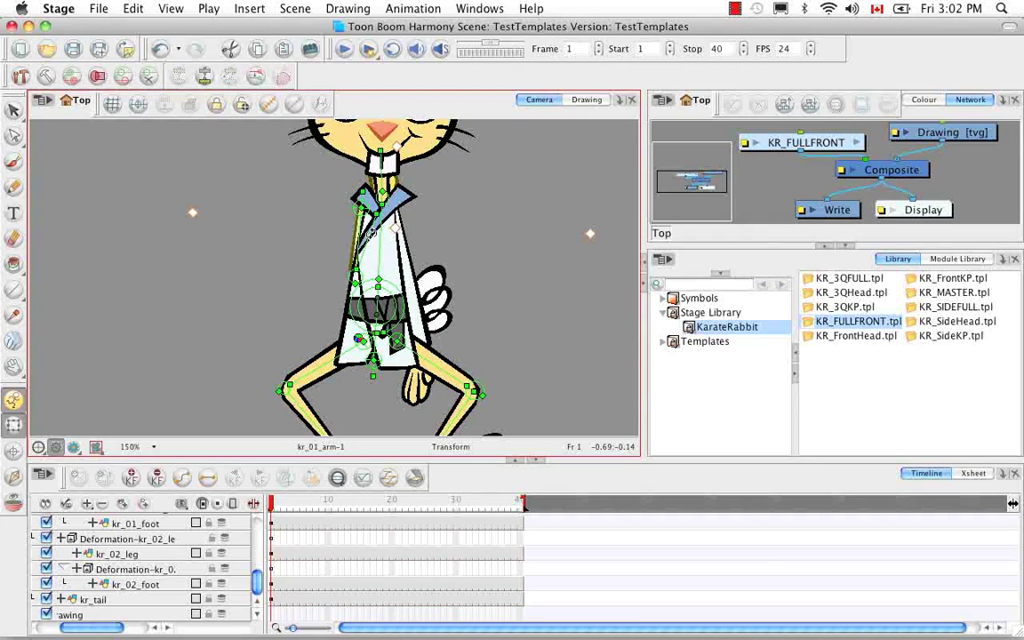
# Show the kr_01_arm layer's parameters and set its z position to 0.001 to bring the arm forward.
pyautogui.click(362, 213)
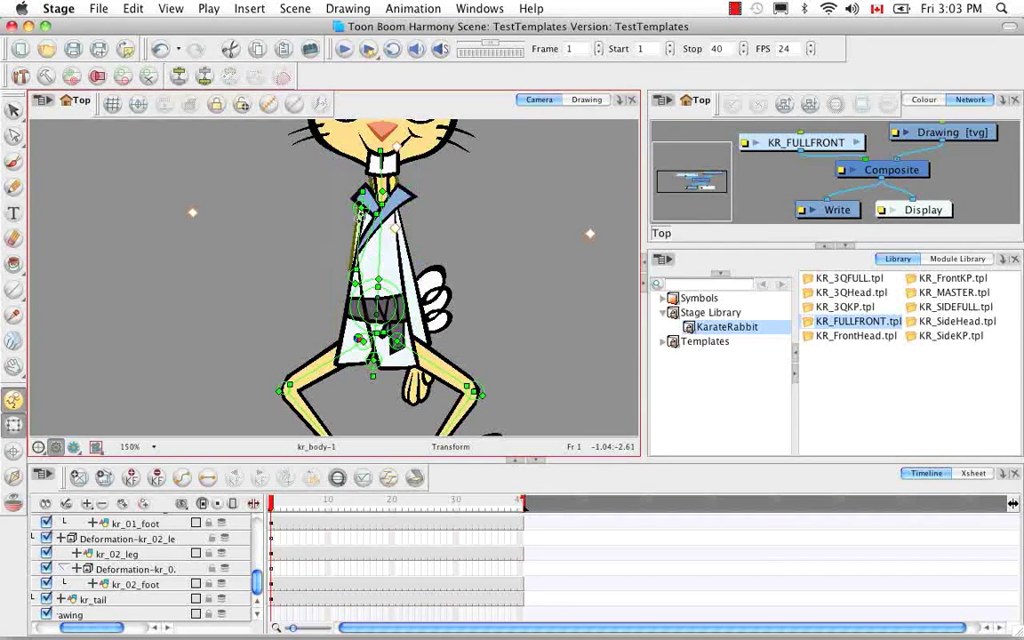
pyautogui.click(361, 210)
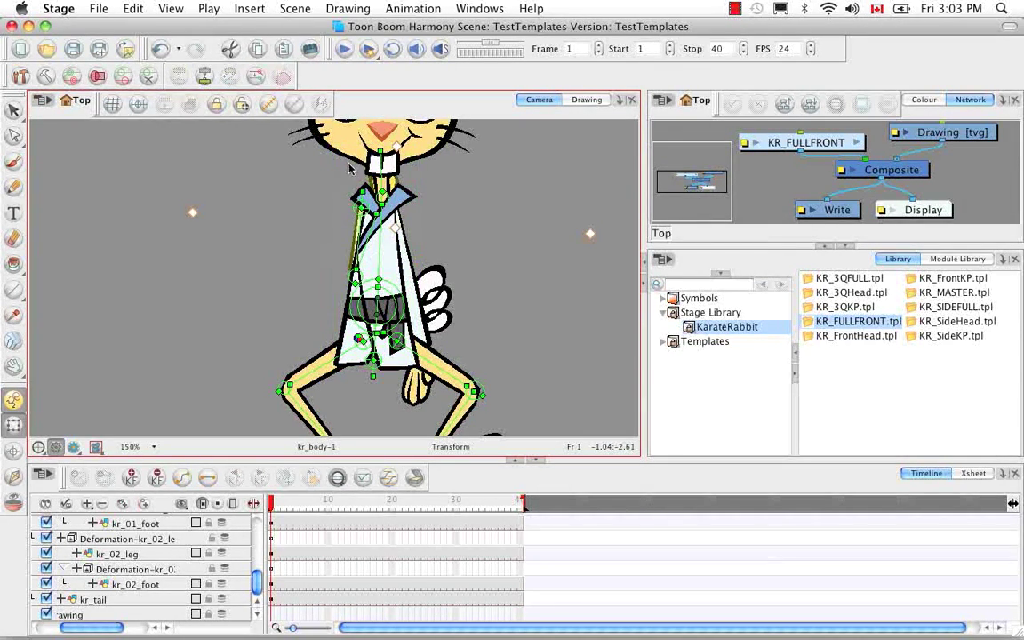
pyautogui.click(356, 242)
pyautogui.click(338, 478)
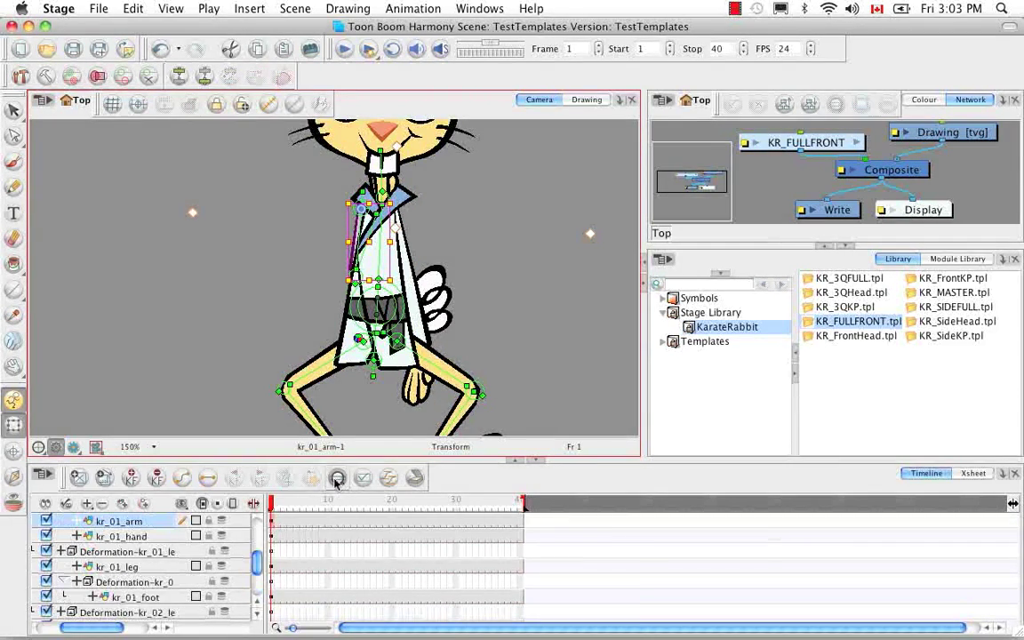
pyautogui.click(253, 504)
pyautogui.click(76, 523)
pyautogui.click(327, 568)
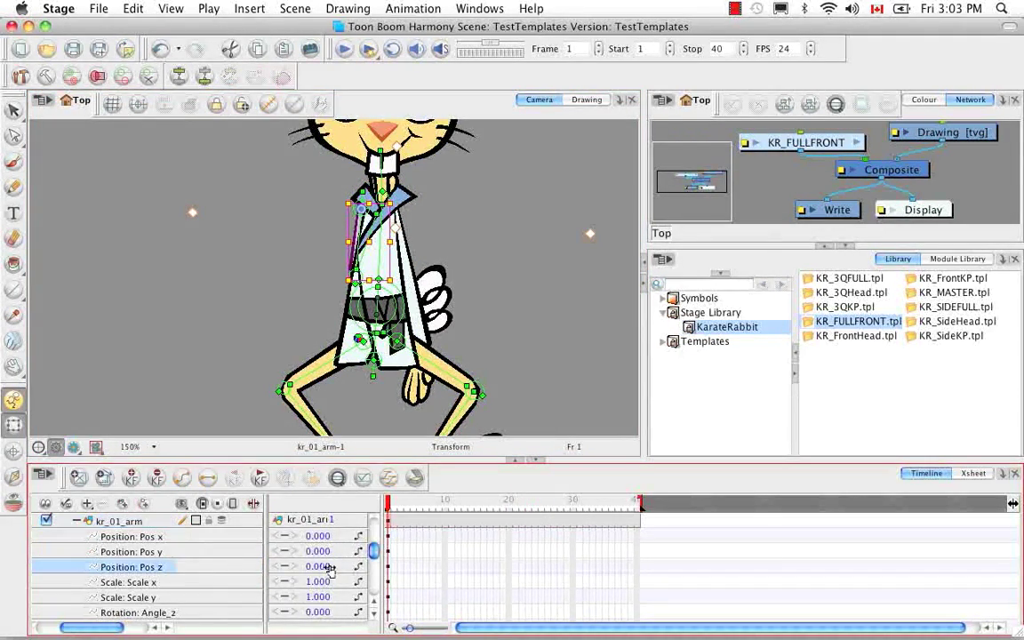
pyautogui.write('-0.001')
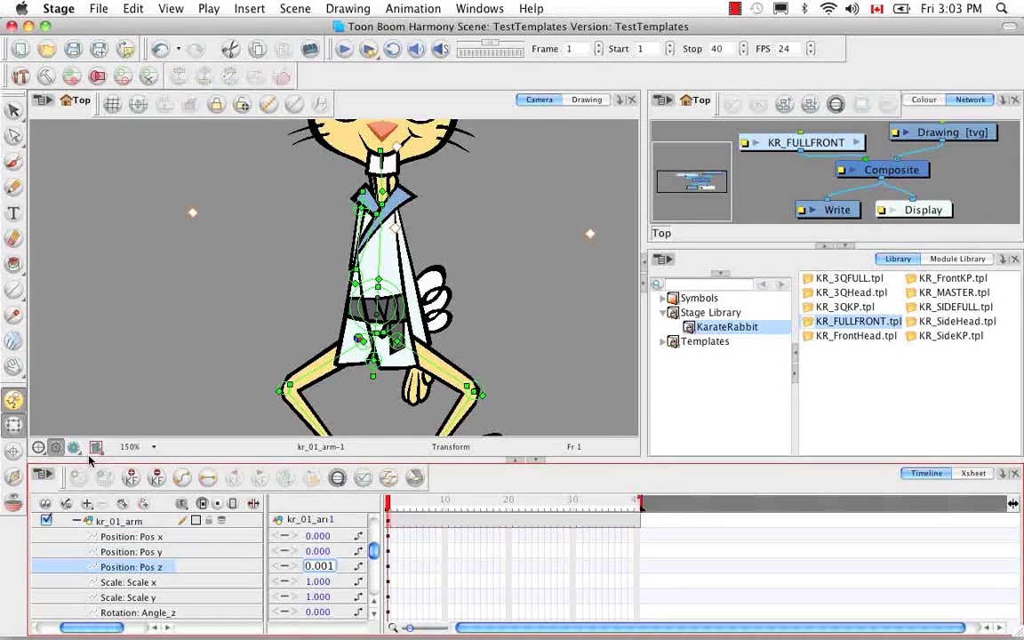
pyautogui.press('BackSpace')
pyautogui.press('BackSpace')
pyautogui.press('BackSpace')
pyautogui.press('BackSpace')
pyautogui.press('BackSpace')
pyautogui.press('BackSpace')
pyautogui.press('Return')
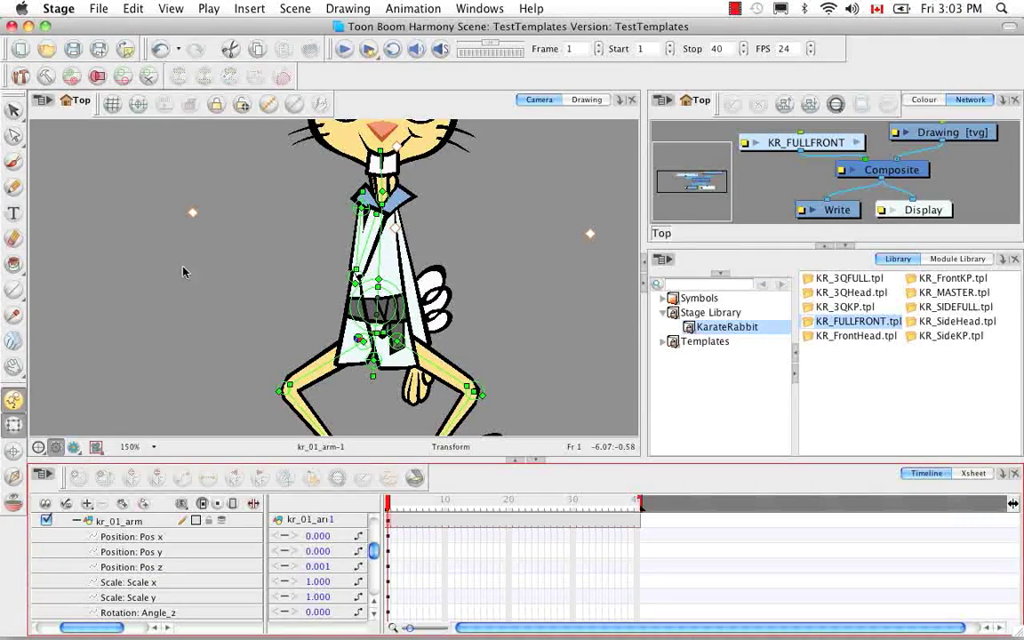
# Collapse the kr_01_arm parameters, expand those of kr_01_hand and set the hand's z position to 0.001.
pyautogui.click(77, 521)
pyautogui.click(76, 536)
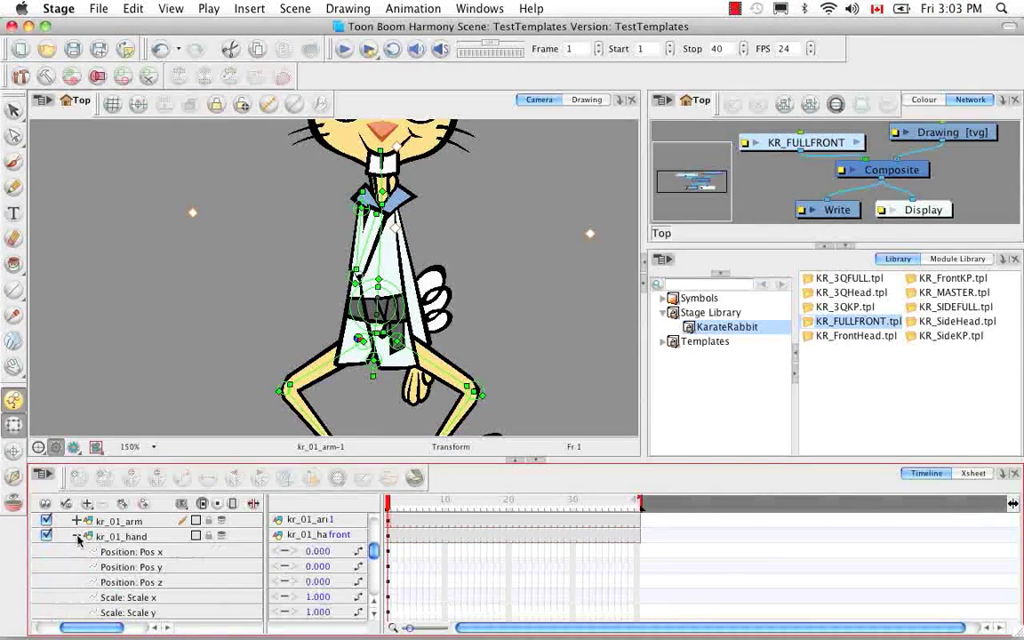
pyautogui.doubleClick(317, 582)
pyautogui.write('1')
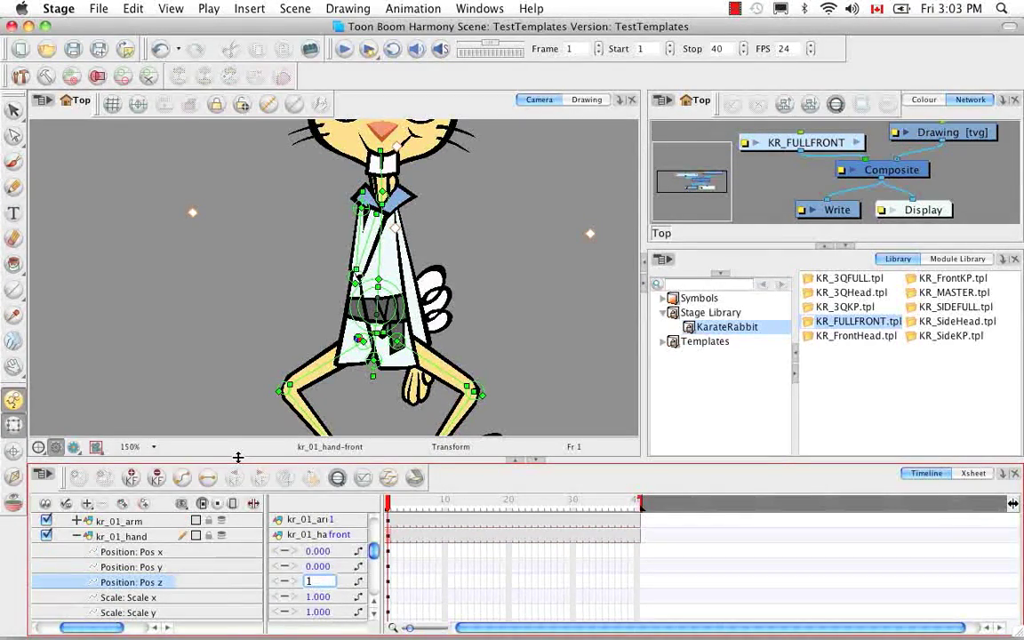
pyautogui.write('001')
pyautogui.press('Return')
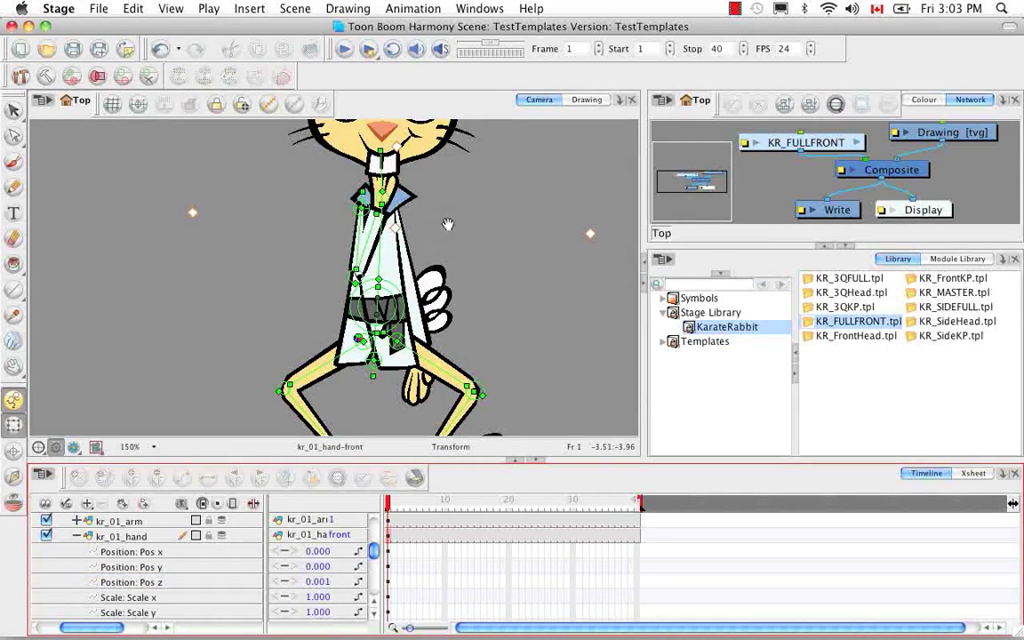
# Swap the kr_01_hand layer's drawing for front+1.
pyautogui.press('space')
pyautogui.moveTo(449, 224); pyautogui.dragTo(428, 269)
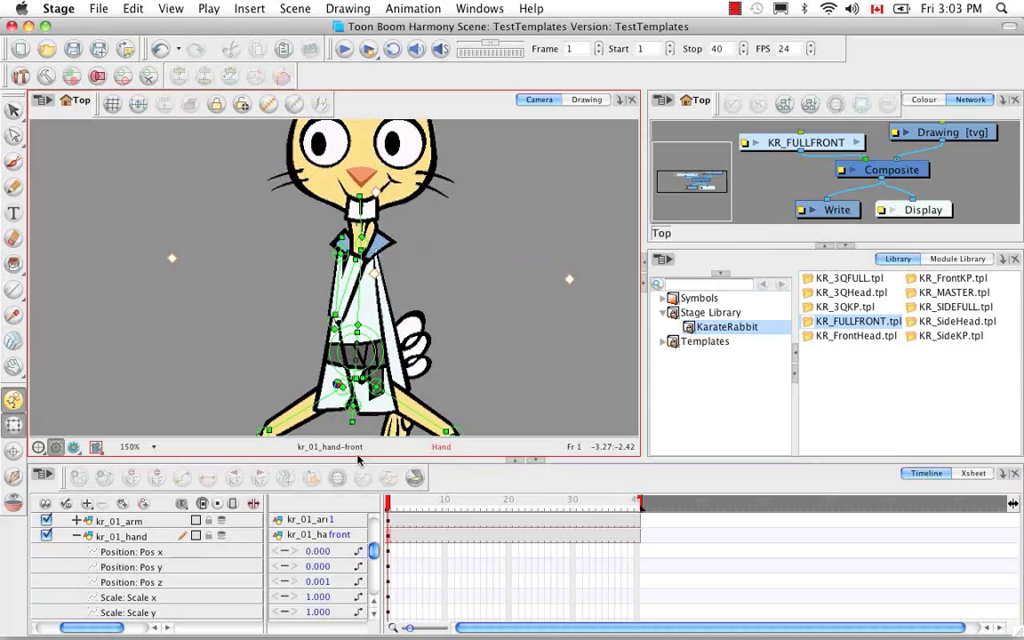
pyautogui.click(341, 534)
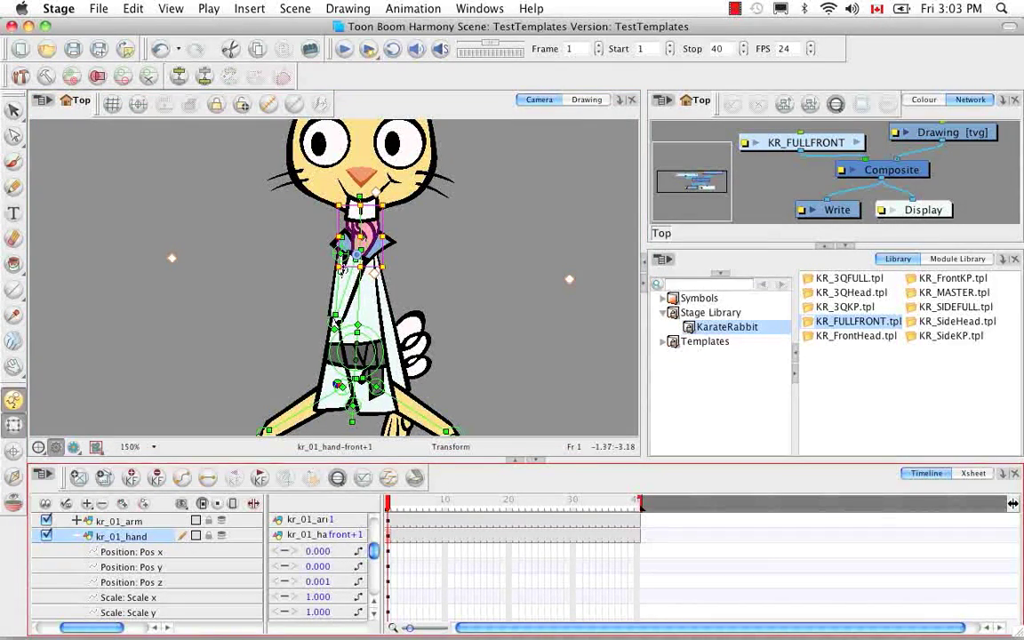
# Swing the kr_01 upper arm outward, lay the forearm across the torso and lower the elbow slightly.
pyautogui.click(341, 237)
pyautogui.moveTo(345, 238)
pyautogui.mouseDown()
pyautogui.moveTo(341, 256)
pyautogui.moveTo(312, 216)
pyautogui.moveTo(307, 232)
pyautogui.moveTo(341, 255)
pyautogui.mouseUp()
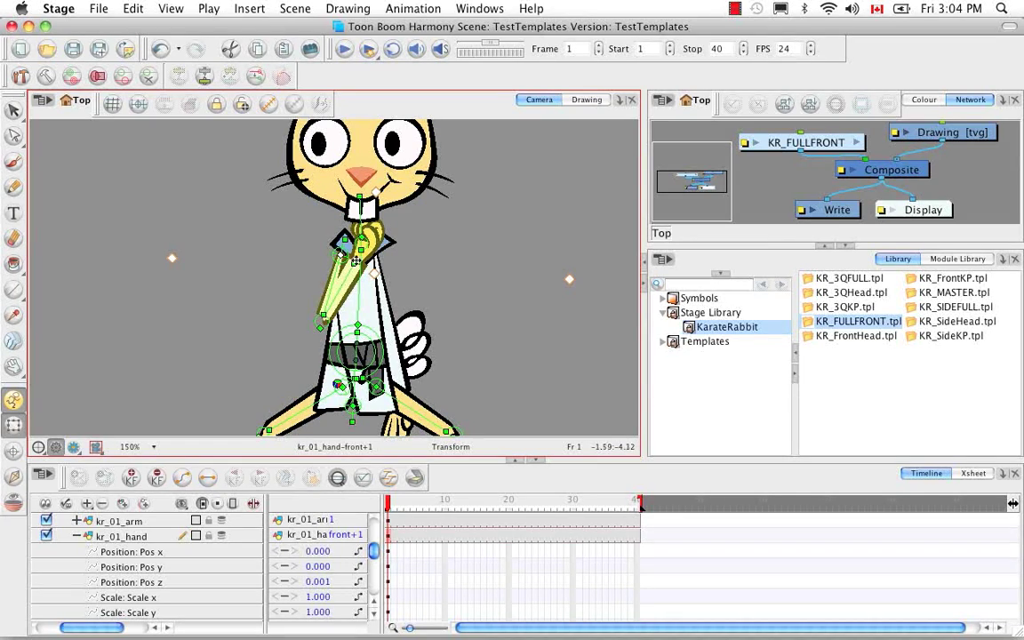
pyautogui.moveTo(365, 317); pyautogui.dragTo(363, 319)
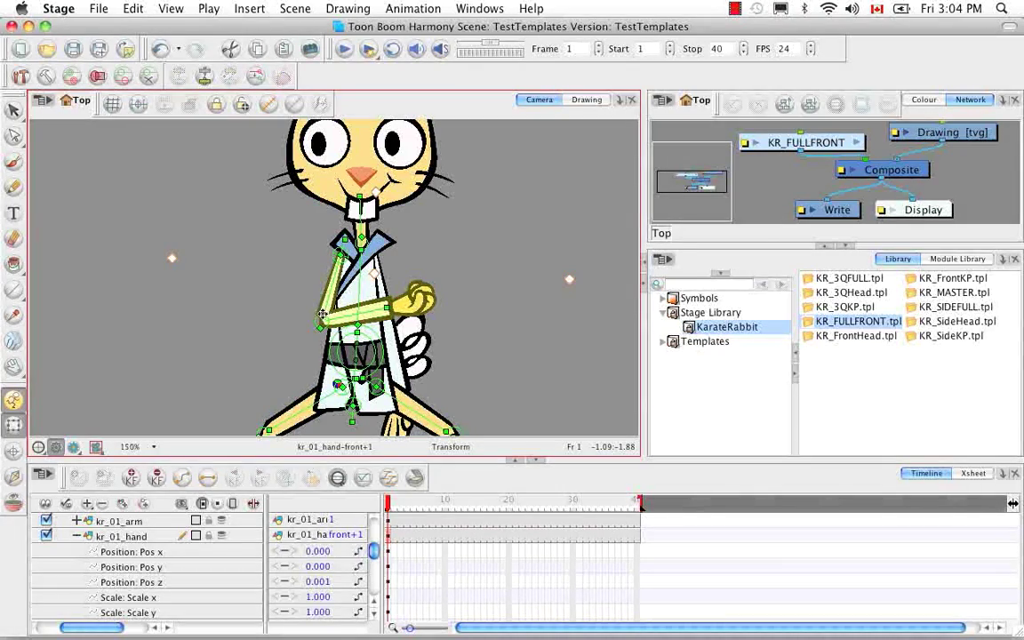
pyautogui.moveTo(322, 318); pyautogui.dragTo(322, 324)
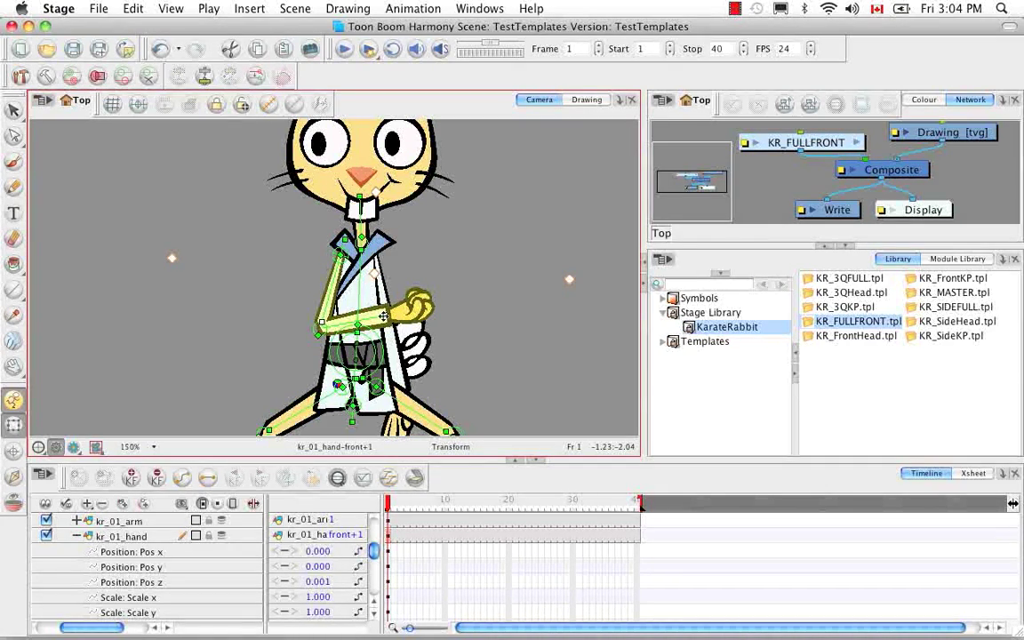
# Fold the kr_01 forearm upward so its fist sits below the chin, and collapse the kr_01_hand parameters.
pyautogui.moveTo(364, 298); pyautogui.dragTo(352, 280)
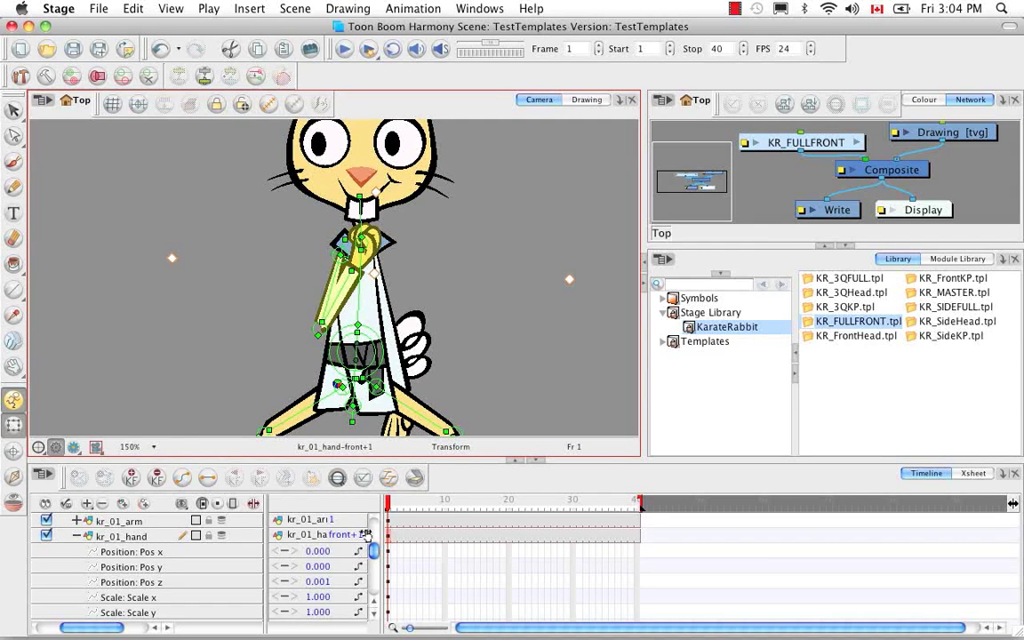
pyautogui.click(76, 537)
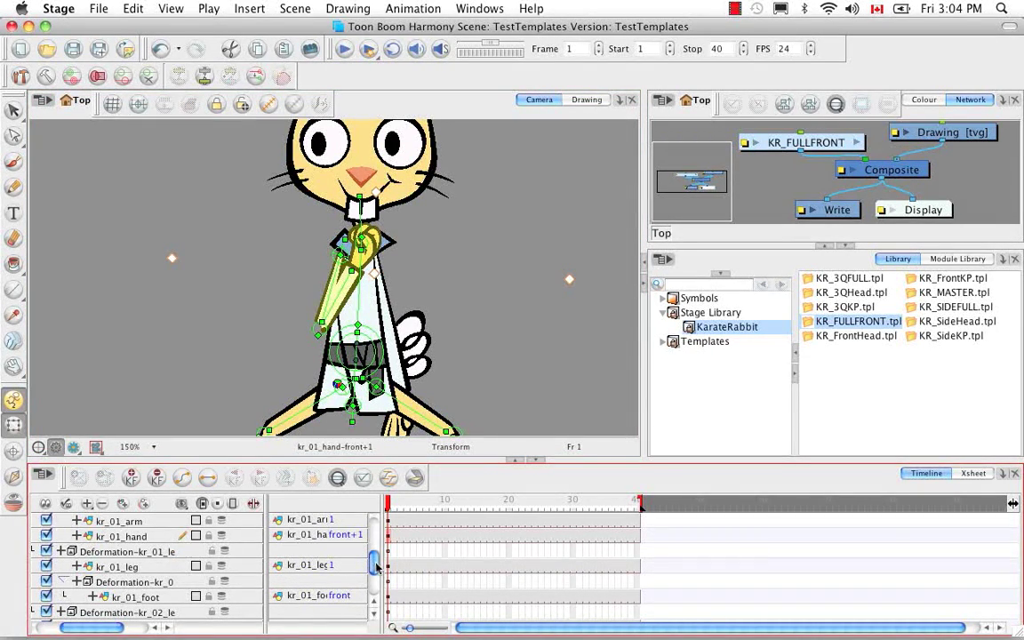
# Show the kr_02_arm deformation controls, move the elbow slightly outward and fold the forearm up across the torso.
pyautogui.click(384, 313)
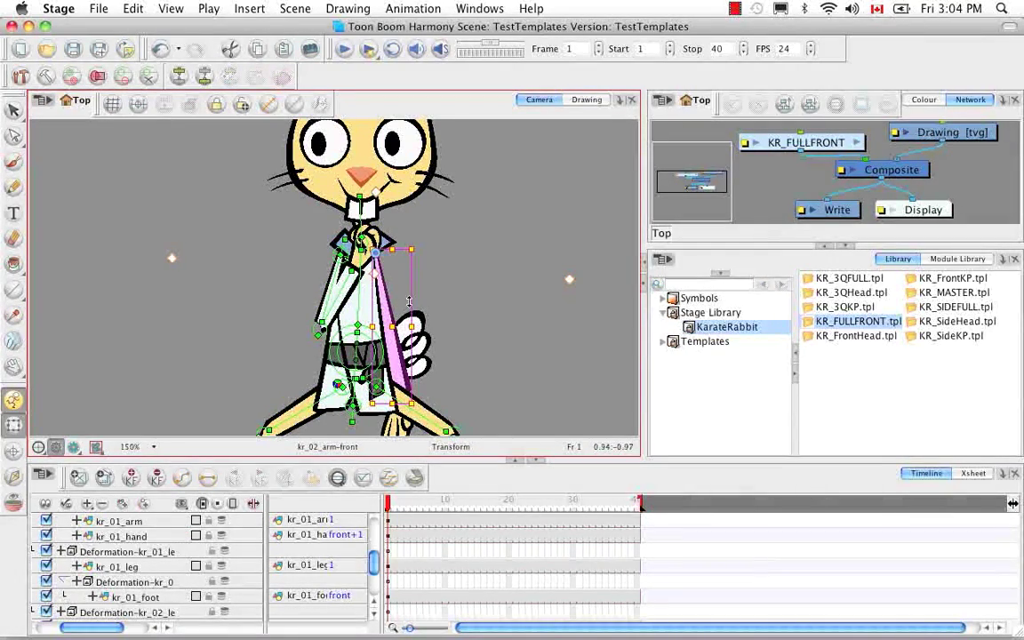
pyautogui.click(404, 307)
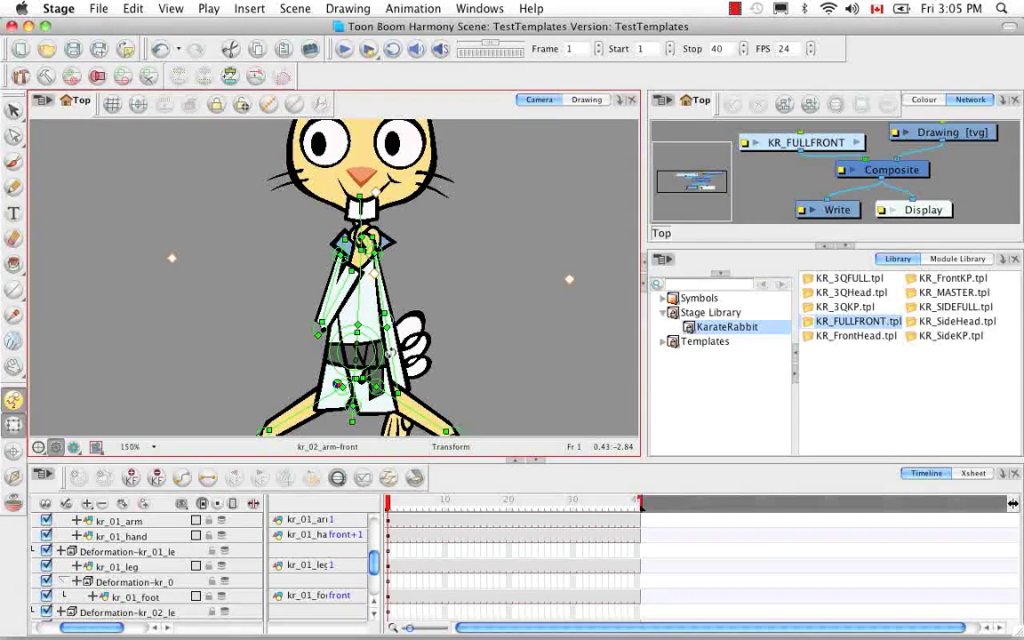
pyautogui.moveTo(354, 318); pyautogui.dragTo(374, 301)
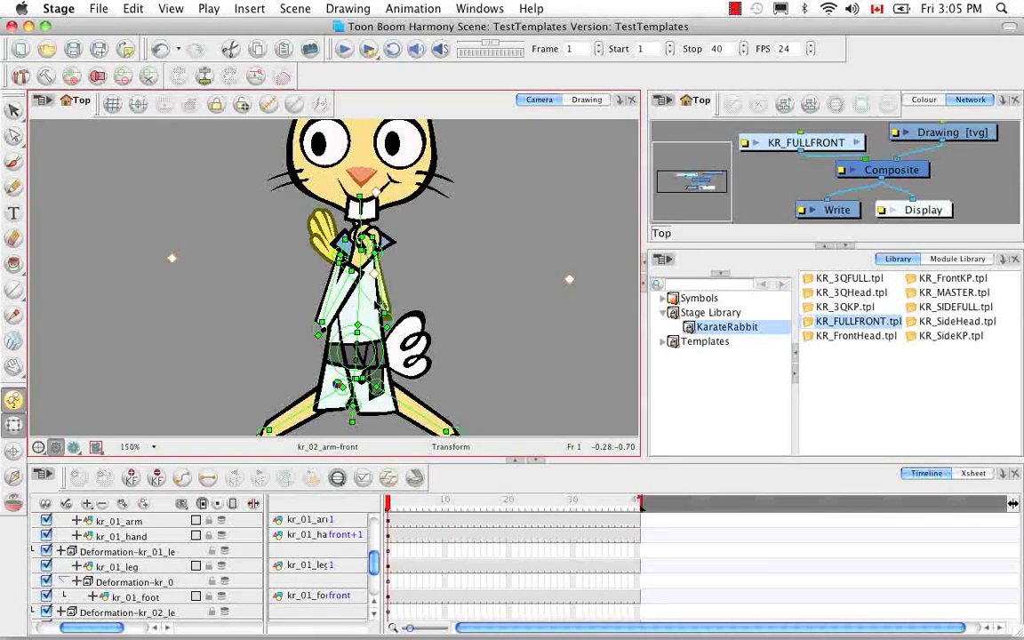
pyautogui.hotkey('ctrl', 'z')
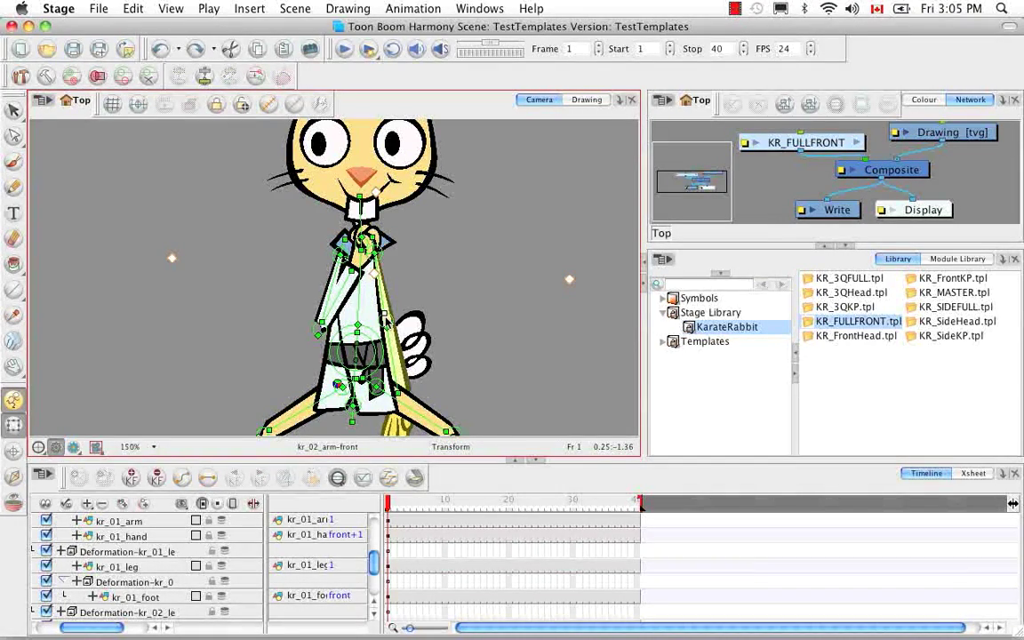
pyautogui.moveTo(385, 319); pyautogui.dragTo(388, 318)
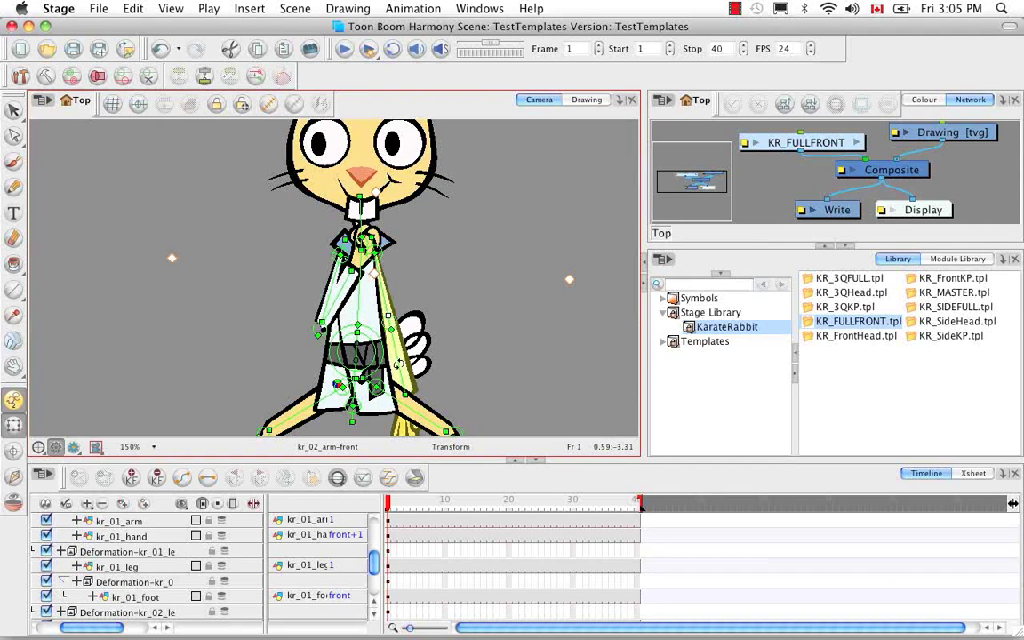
pyautogui.moveTo(390, 360); pyautogui.dragTo(376, 304)
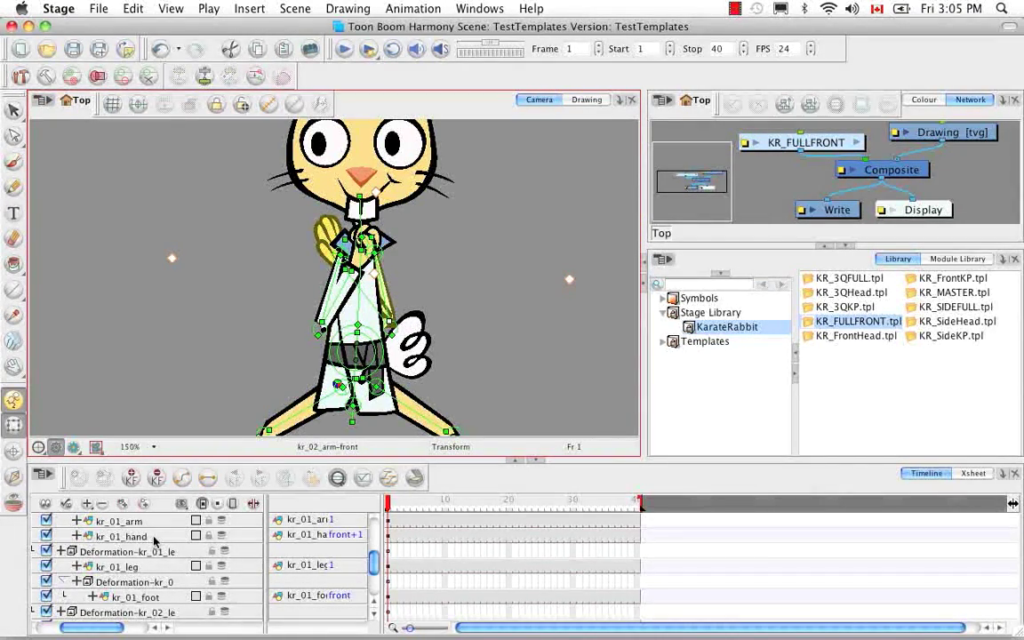
# Locate the kr_02_arm layer in the timeline, expand its parameters and set its z position to 0.000.
pyautogui.click(389, 298)
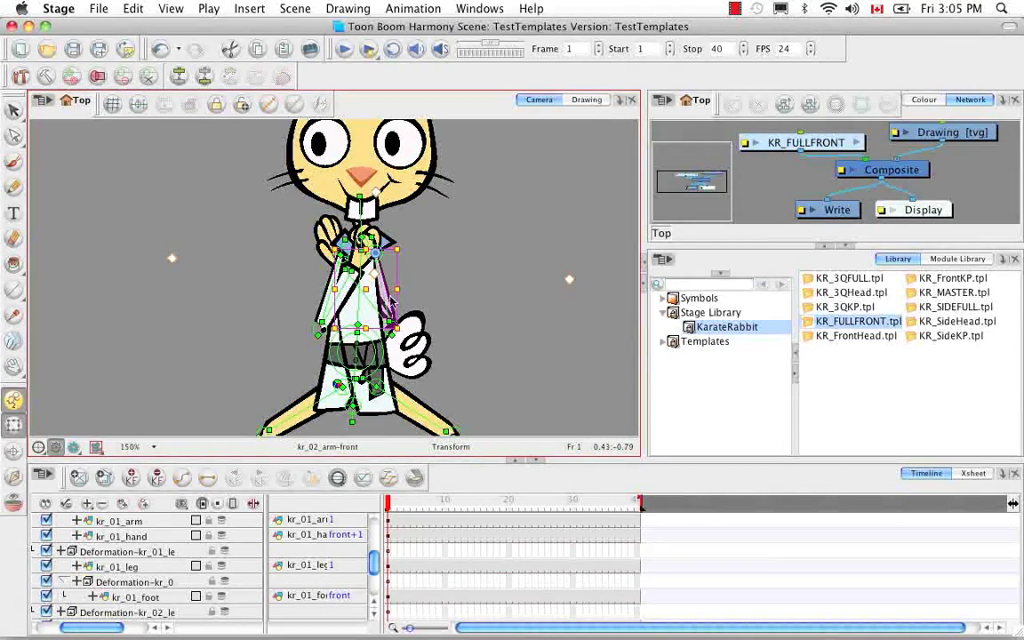
pyautogui.click(337, 481)
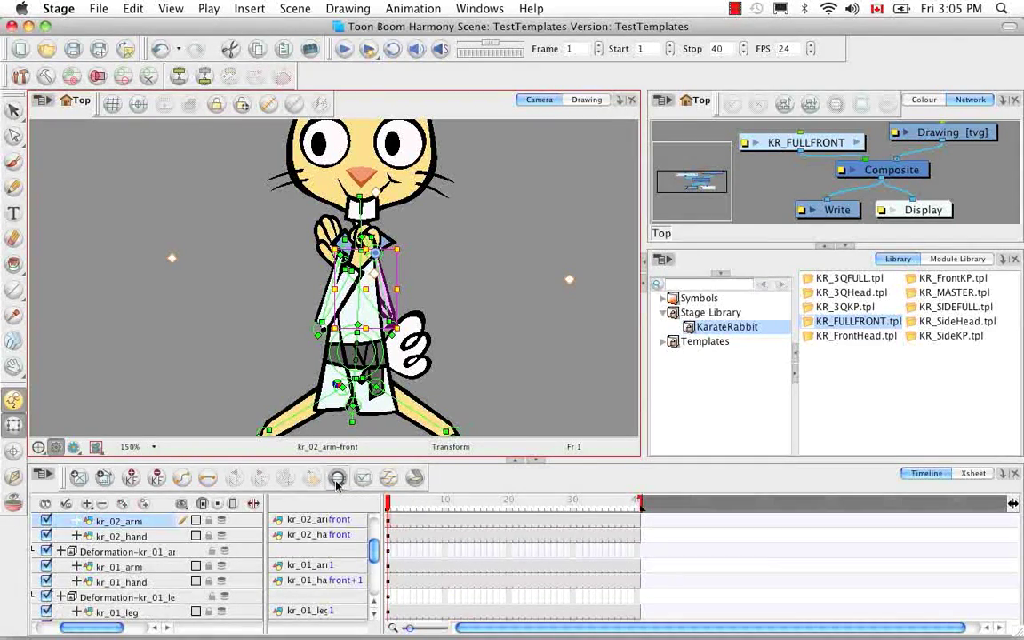
pyautogui.click(77, 521)
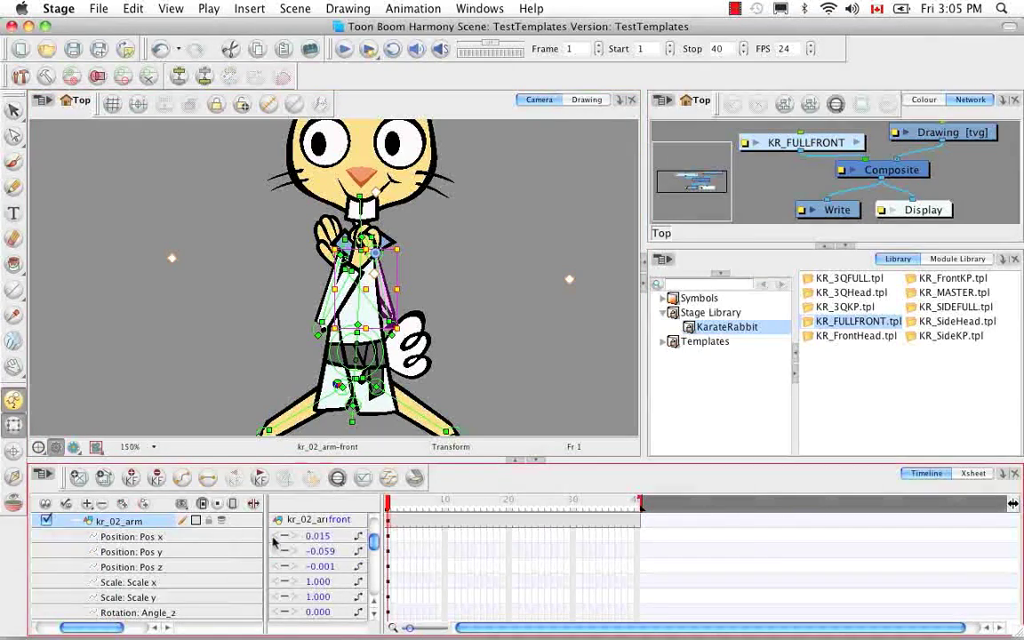
pyautogui.click(323, 567)
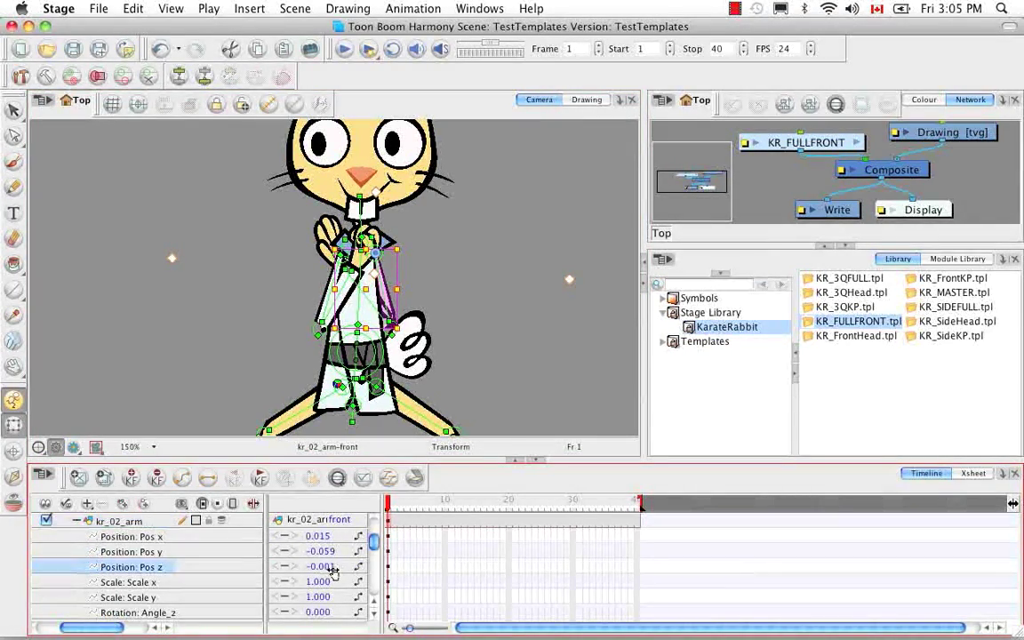
pyautogui.write('0.000')
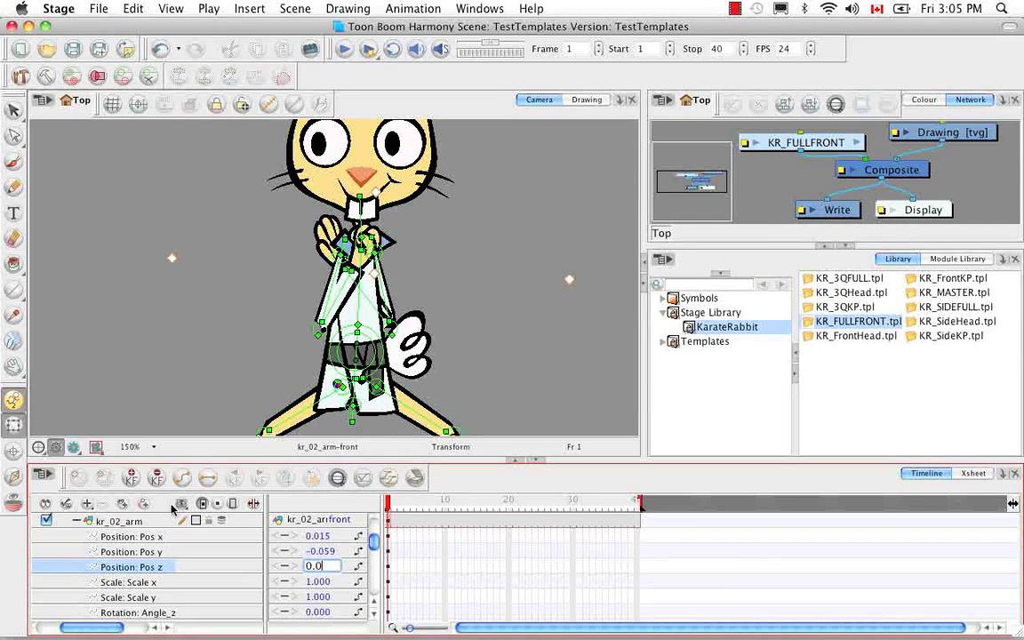
pyautogui.press('Return')
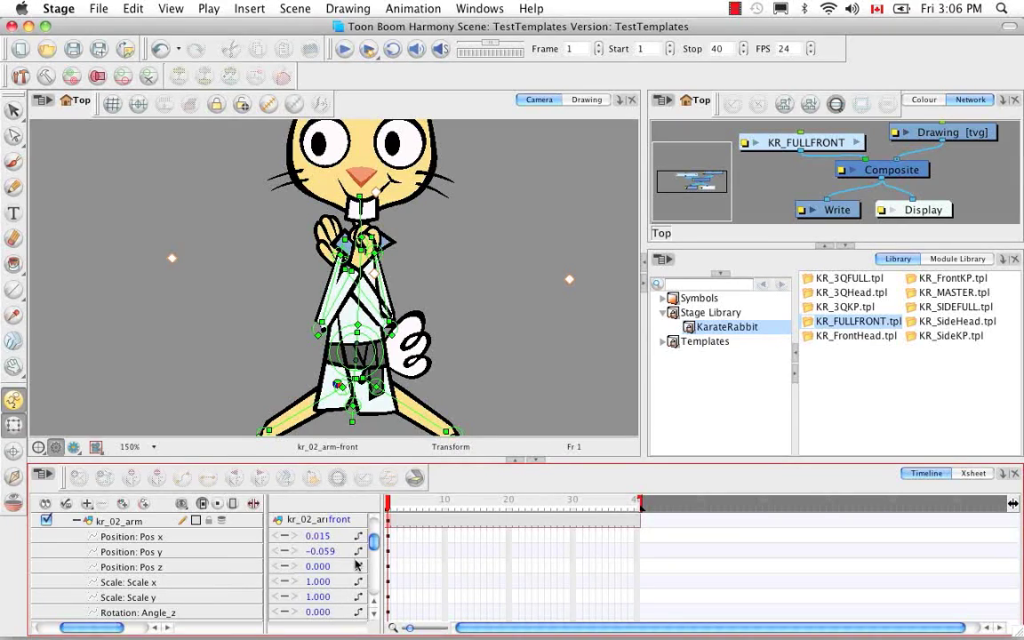
# Expand the kr_02_hand layer's parameters and set the hand's z position to 0.000.
pyautogui.click(374, 606)
pyautogui.click(374, 606)
pyautogui.click(374, 606)
pyautogui.click(374, 616)
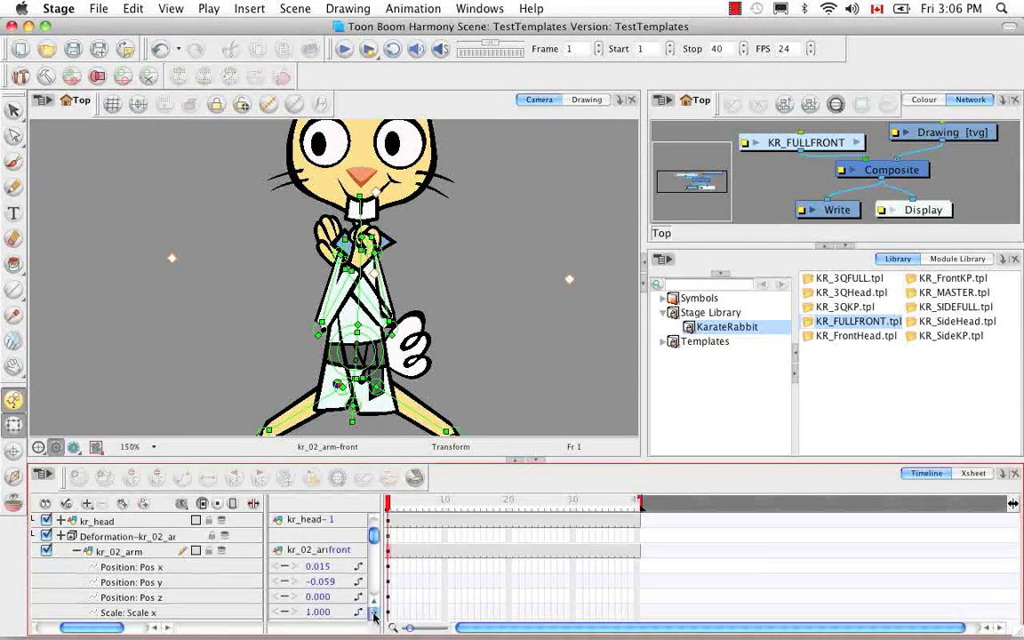
pyautogui.click(374, 616)
pyautogui.click(374, 616)
pyautogui.click(374, 616)
pyautogui.click(375, 616)
pyautogui.click(374, 616)
pyautogui.click(374, 616)
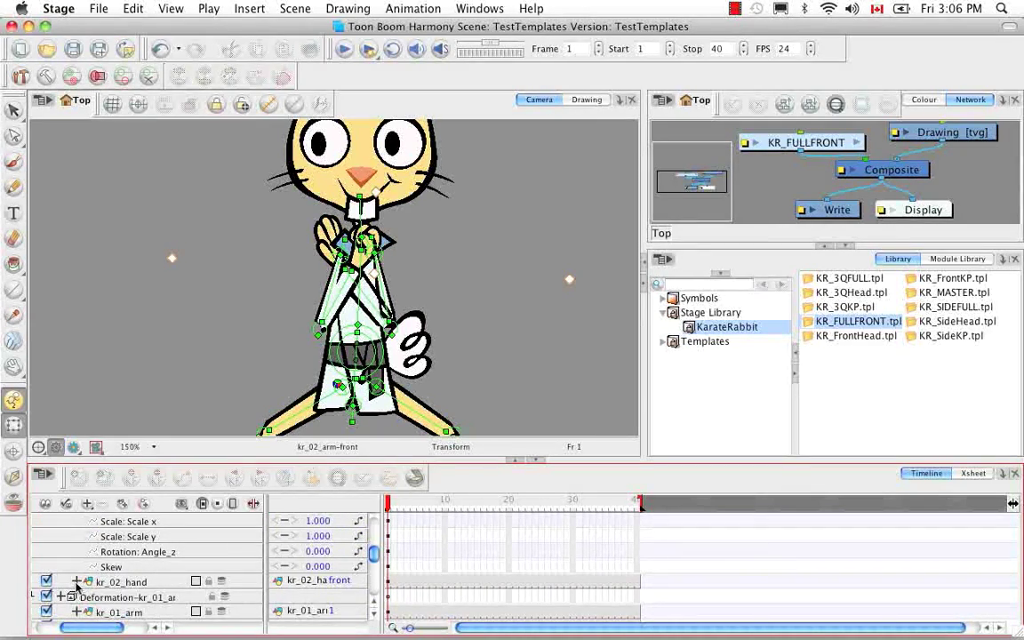
pyautogui.click(76, 583)
pyautogui.click(373, 615)
pyautogui.click(374, 615)
pyautogui.click(374, 615)
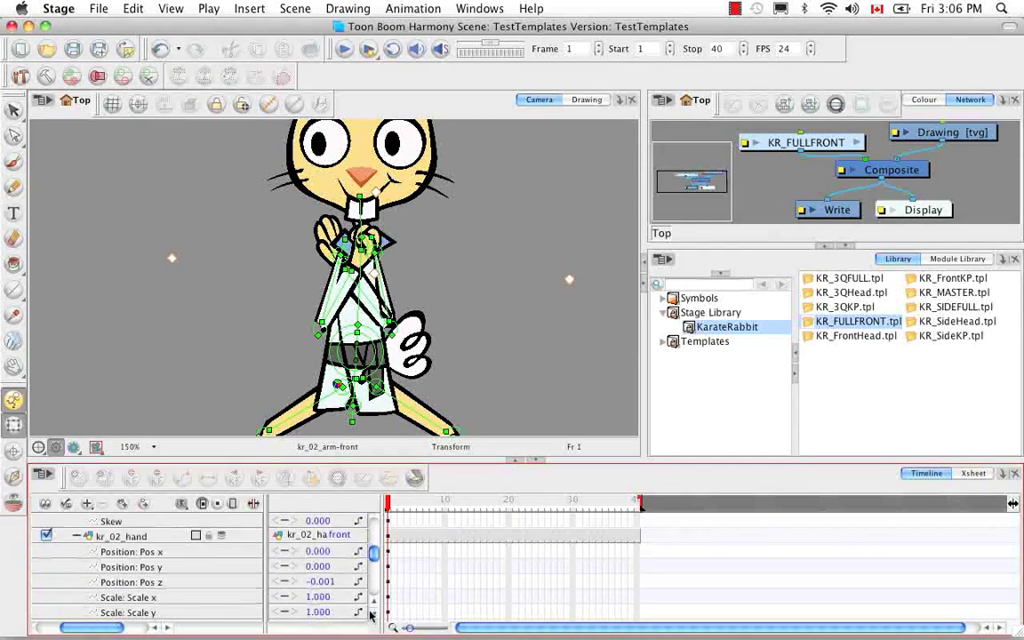
pyautogui.moveTo(328, 584); pyautogui.dragTo(294, 460)
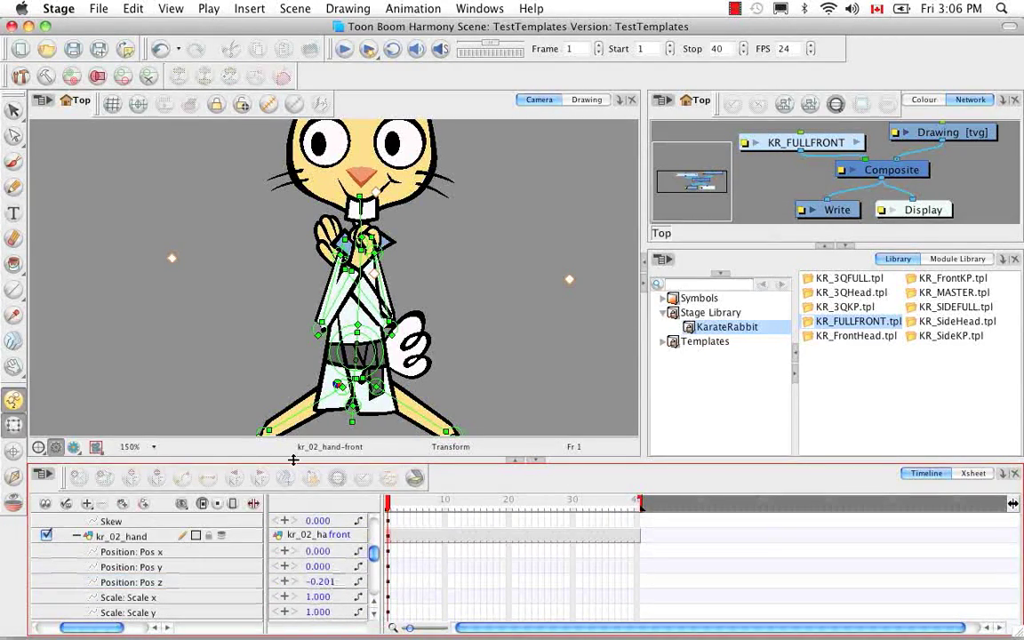
pyautogui.click(322, 584)
pyautogui.click(321, 583)
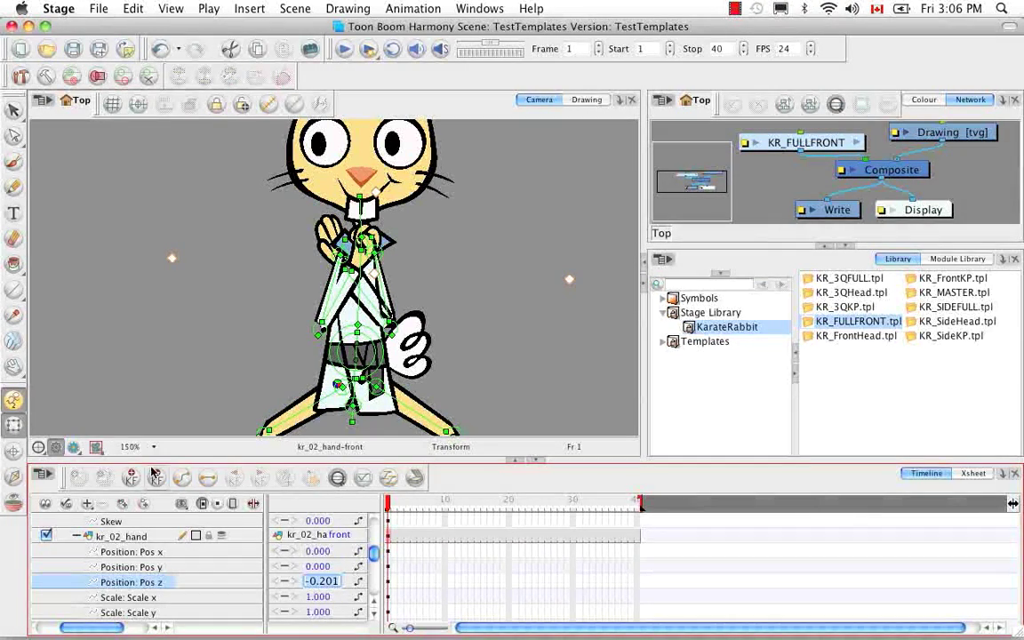
pyautogui.write('00.0')
pyautogui.press('Return')
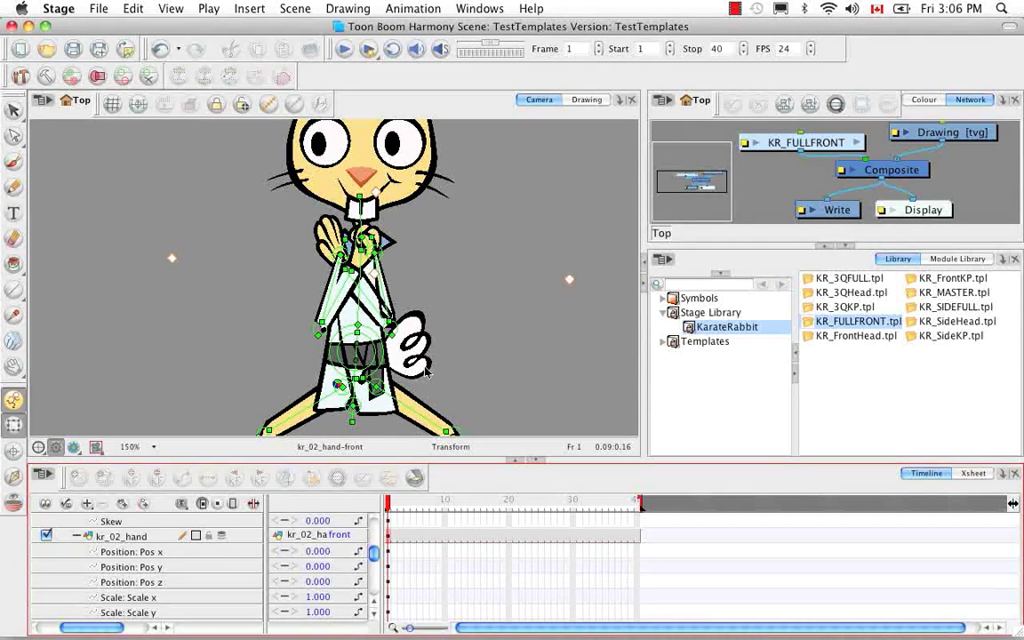
# Rotate the kr_02 forearm slightly so its hand moves in next to the other fist.
pyautogui.click(364, 287)
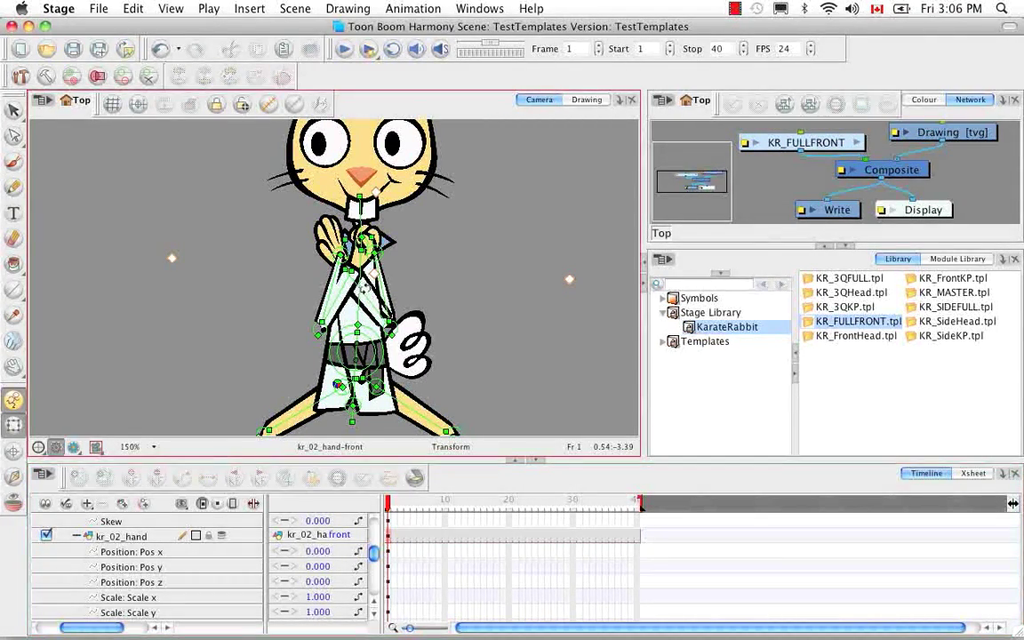
pyautogui.moveTo(365, 288)
pyautogui.mouseDown()
pyautogui.moveTo(357, 294)
pyautogui.moveTo(370, 287)
pyautogui.mouseUp()
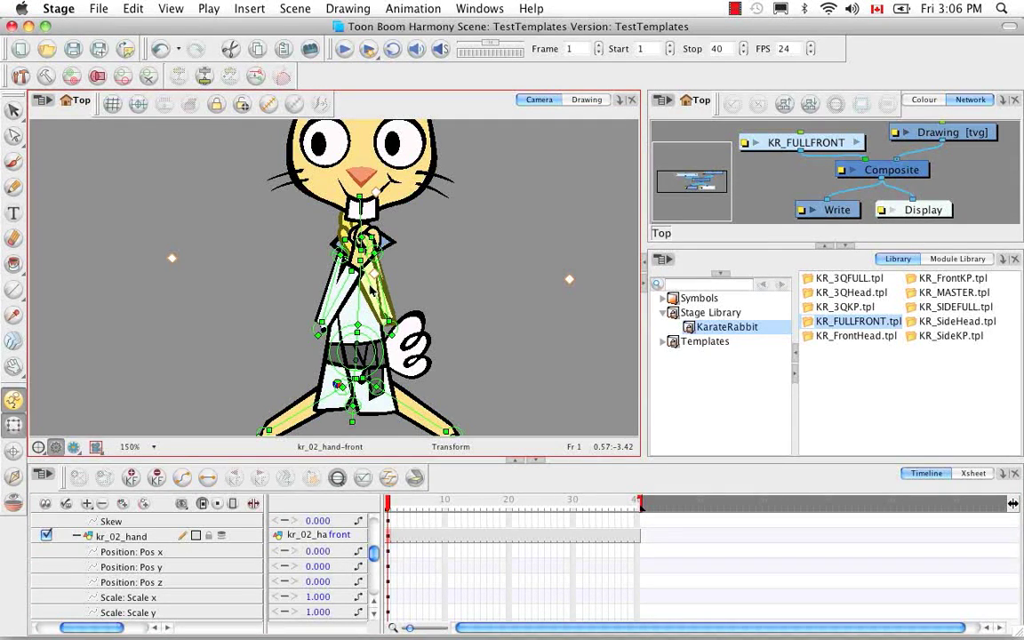
pyautogui.click(411, 279)
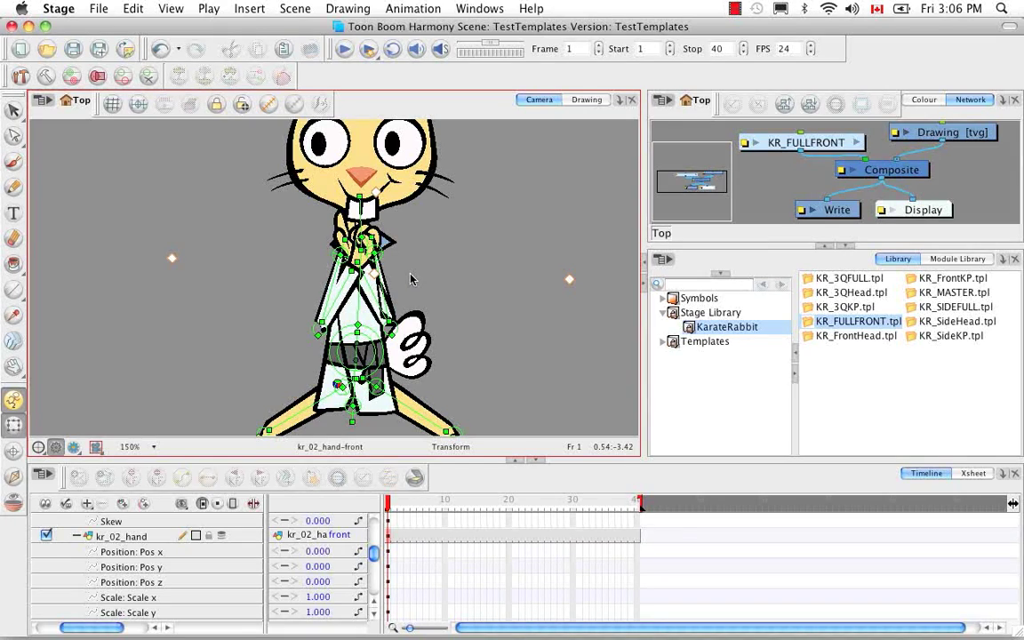
# Hide all deformation controls and swap the kr_02_hand layer's drawing for front+1.
pyautogui.click(295, 104)
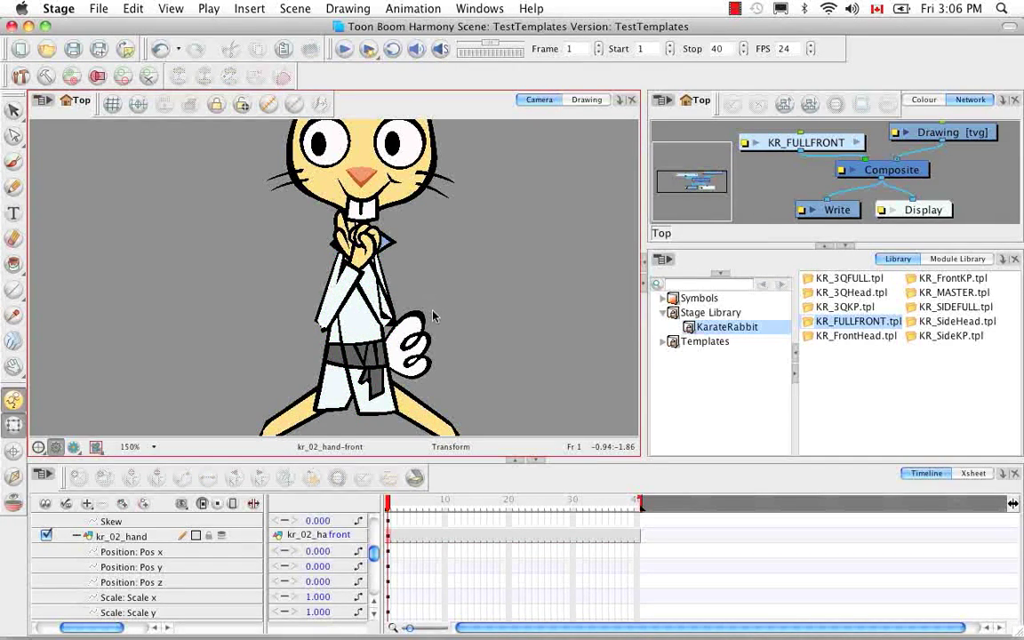
pyautogui.click(341, 240)
pyautogui.moveTo(334, 534); pyautogui.dragTo(345, 535)
# Select the kr_01_arm drawing and show only its deformation controls.
pyautogui.click(330, 318)
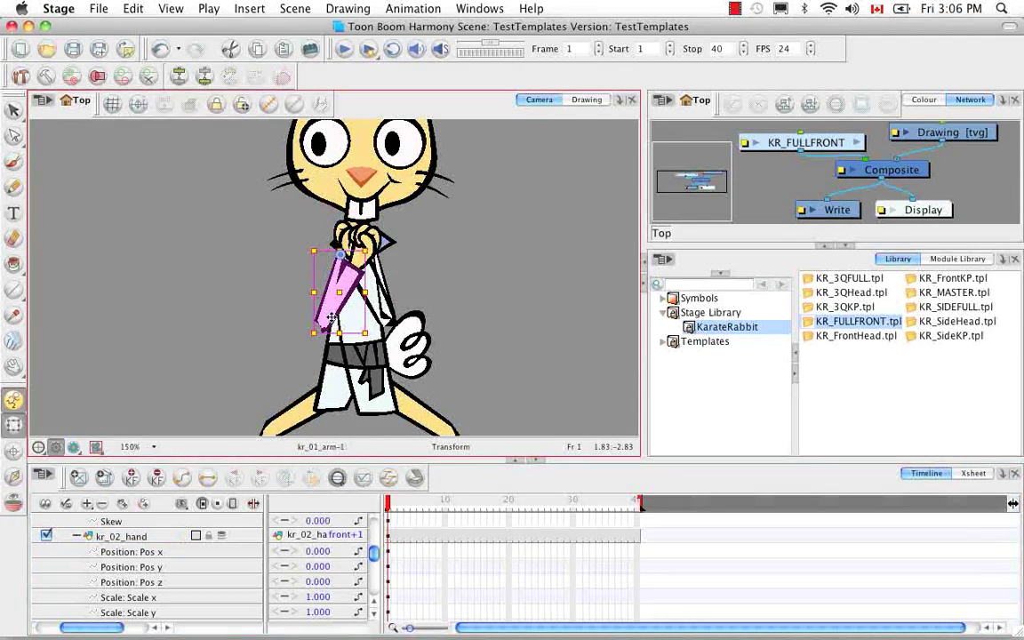
pyautogui.press('b')
pyautogui.click(256, 78)
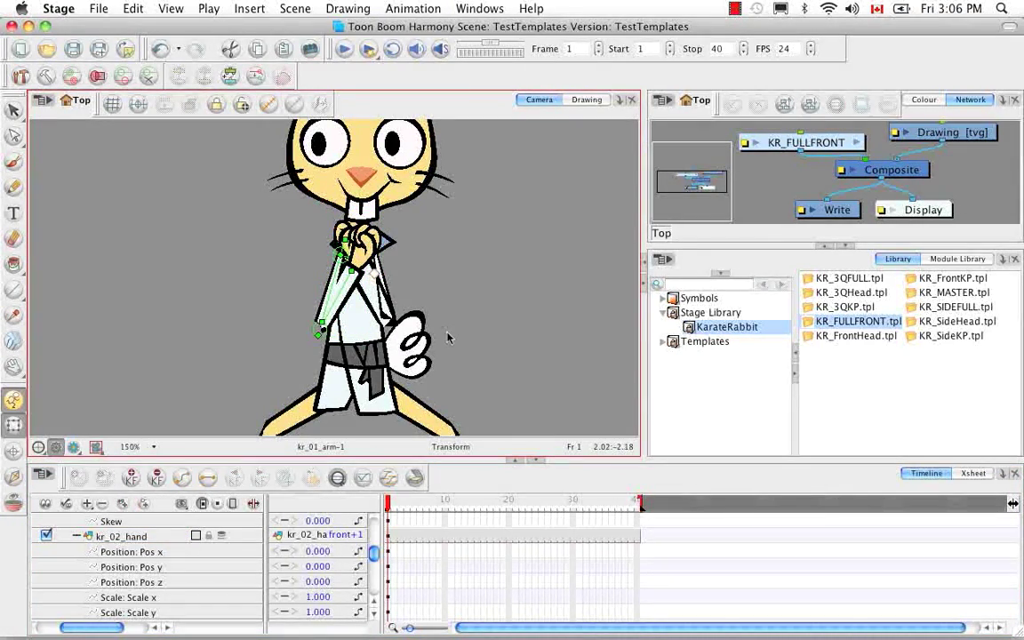
# Reshape the kr_01_arm elbow by reducing the joint's radius and adjusting its fold region, undoing the misplaced elbow move.
pyautogui.press('space')
pyautogui.moveTo(446, 337); pyautogui.dragTo(453, 162)
pyautogui.press('2')
pyautogui.press('2')
pyautogui.press('2')
pyautogui.press('2')
pyautogui.press('space')
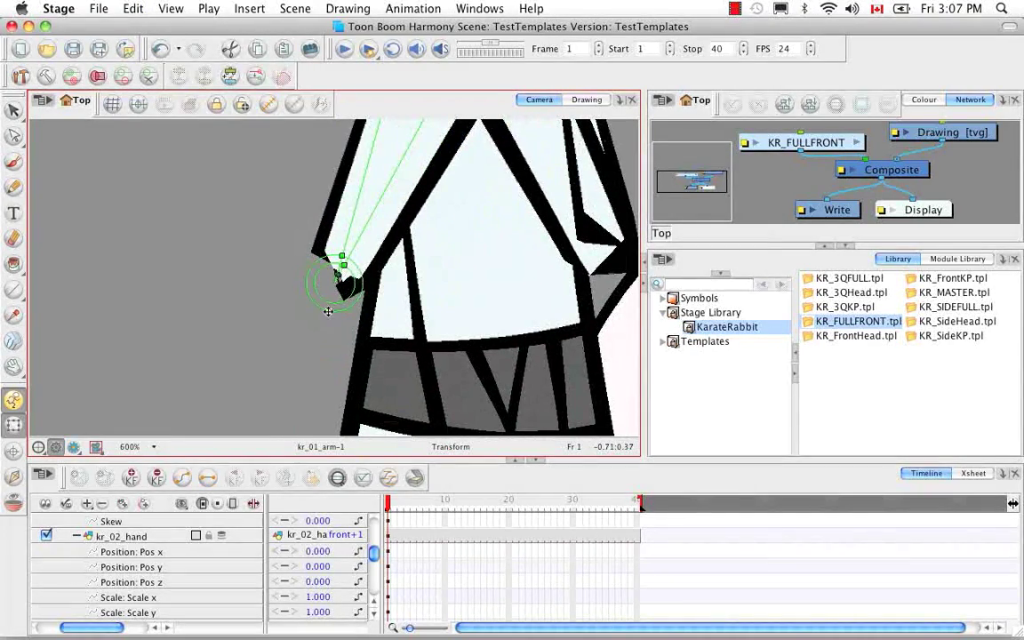
pyautogui.click(329, 311)
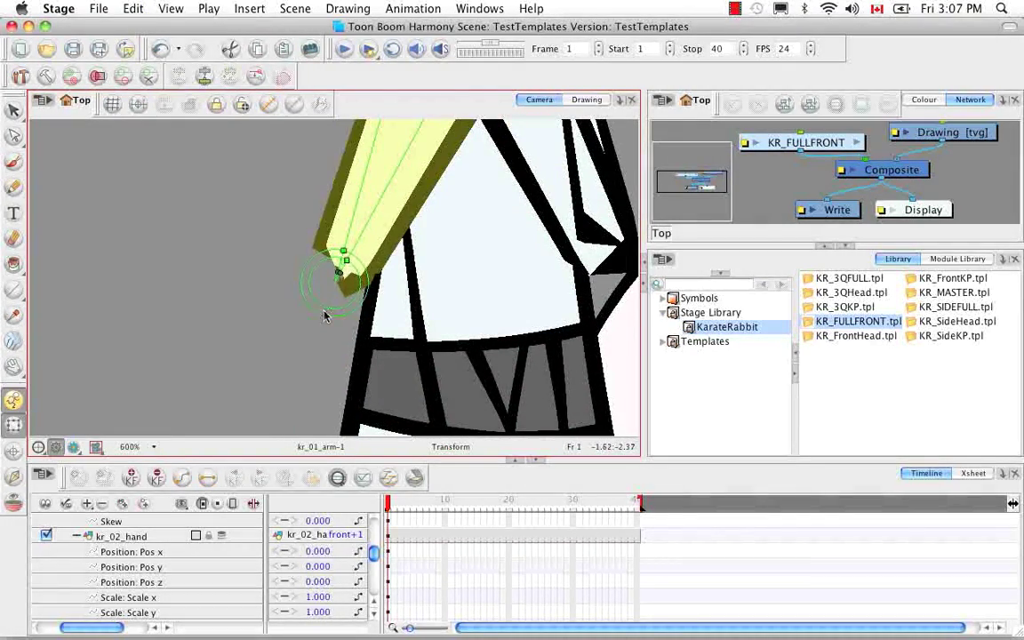
pyautogui.moveTo(326, 272); pyautogui.dragTo(306, 276)
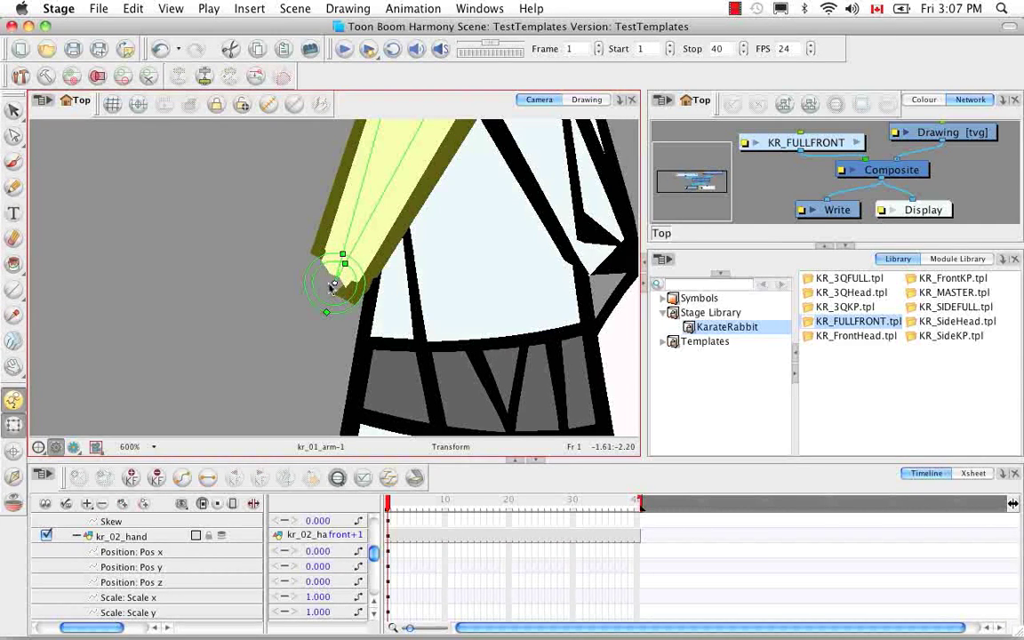
pyautogui.moveTo(345, 251); pyautogui.dragTo(324, 237)
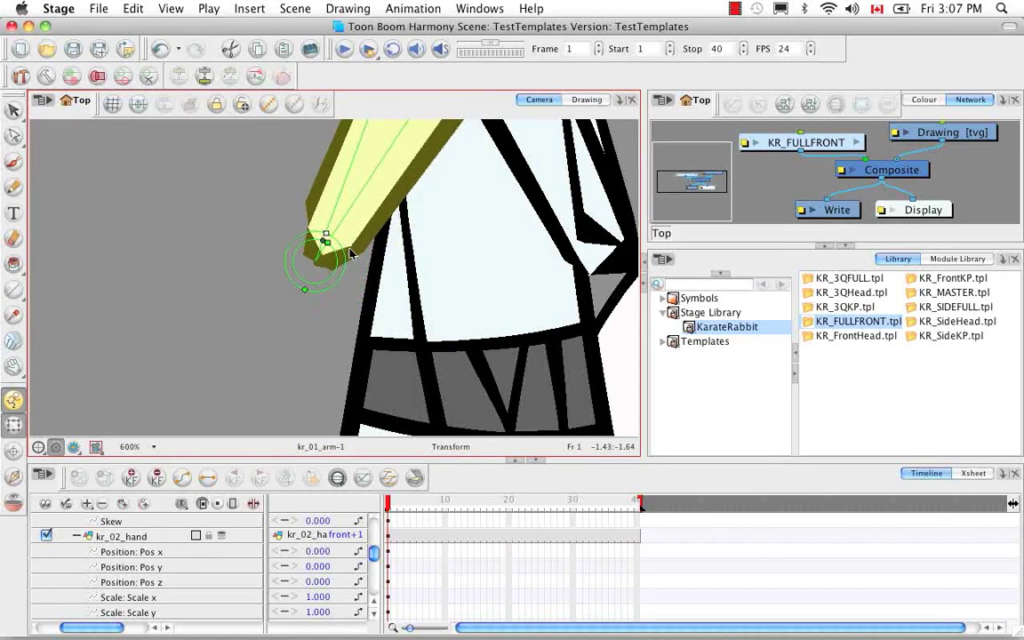
pyautogui.press('super+z')
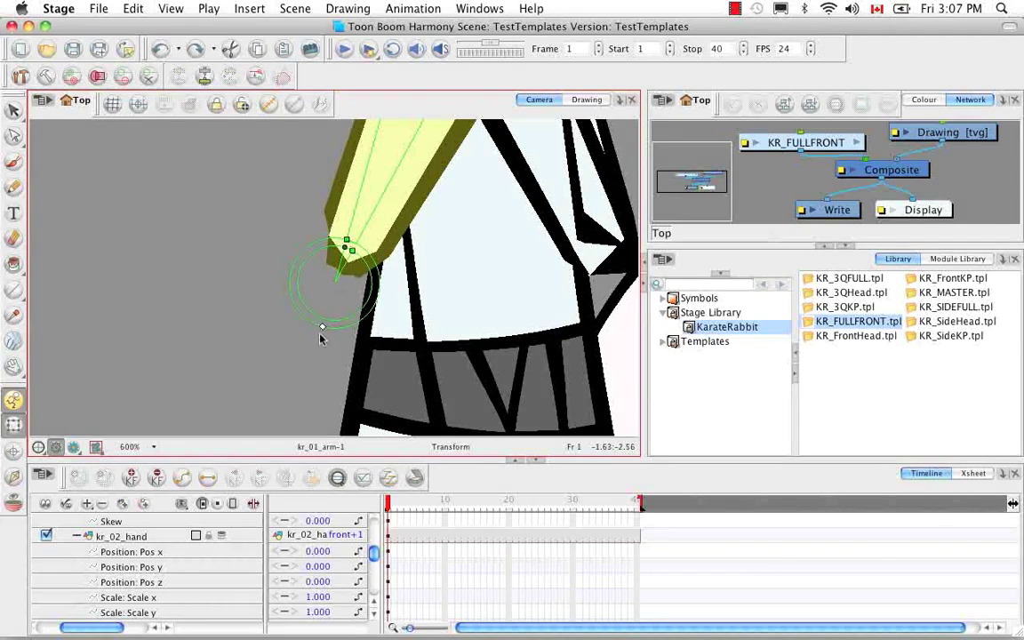
pyautogui.moveTo(329, 313); pyautogui.dragTo(327, 316)
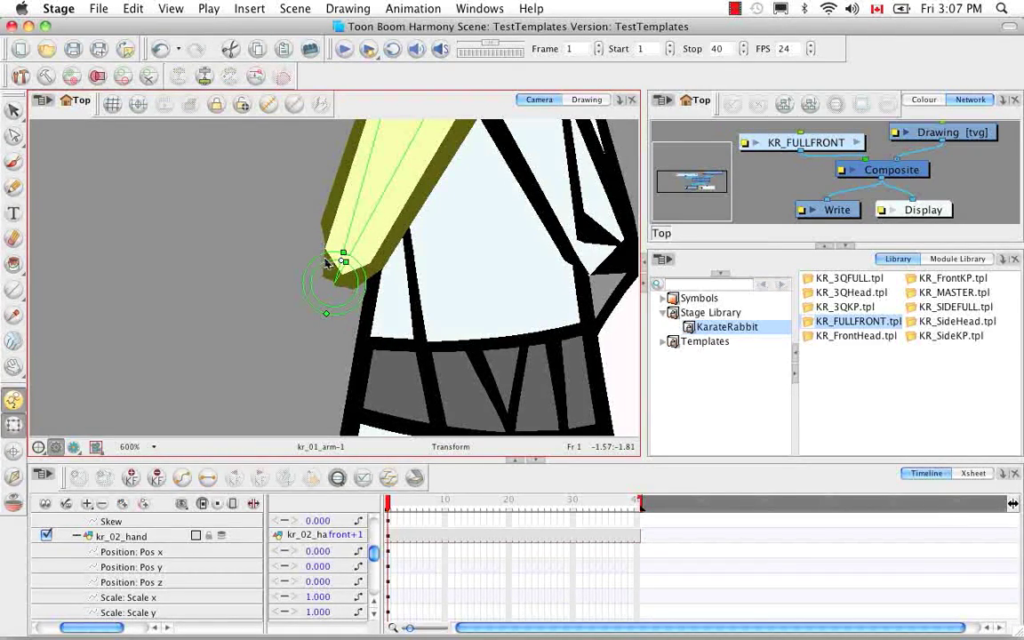
pyautogui.moveTo(345, 265)
pyautogui.mouseDown()
pyautogui.moveTo(358, 275)
pyautogui.moveTo(338, 317)
pyautogui.moveTo(337, 272)
pyautogui.mouseUp()
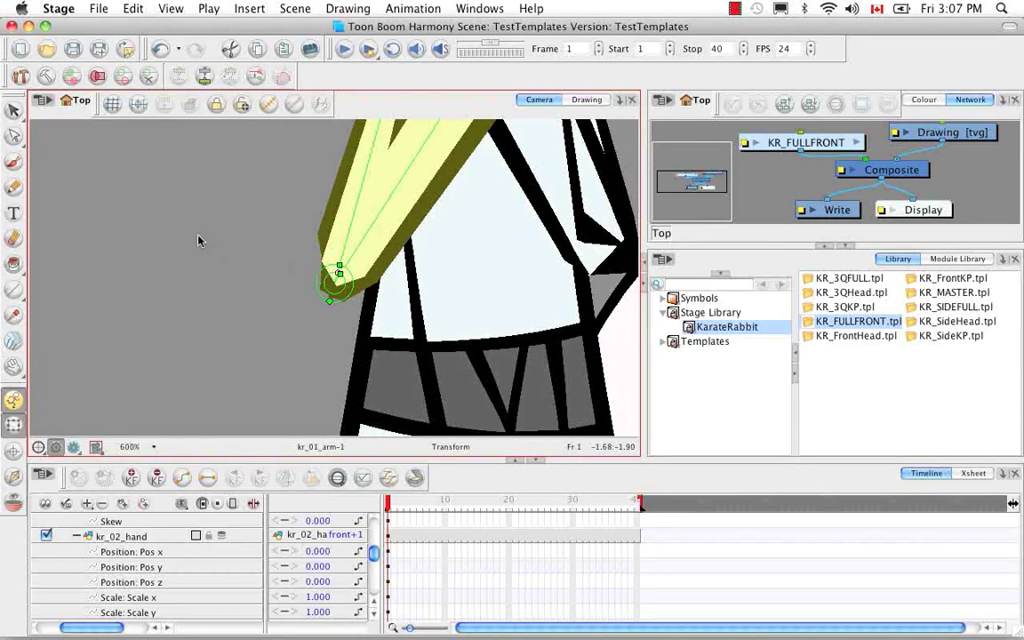
# Adjust the kr_01_arm elbow's joint and fold points to fill out the elbow's outer corner.
pyautogui.press('2')
pyautogui.press('2')
pyautogui.press('2')
pyautogui.press('space')
pyautogui.moveTo(379, 185); pyautogui.dragTo(328, 320)
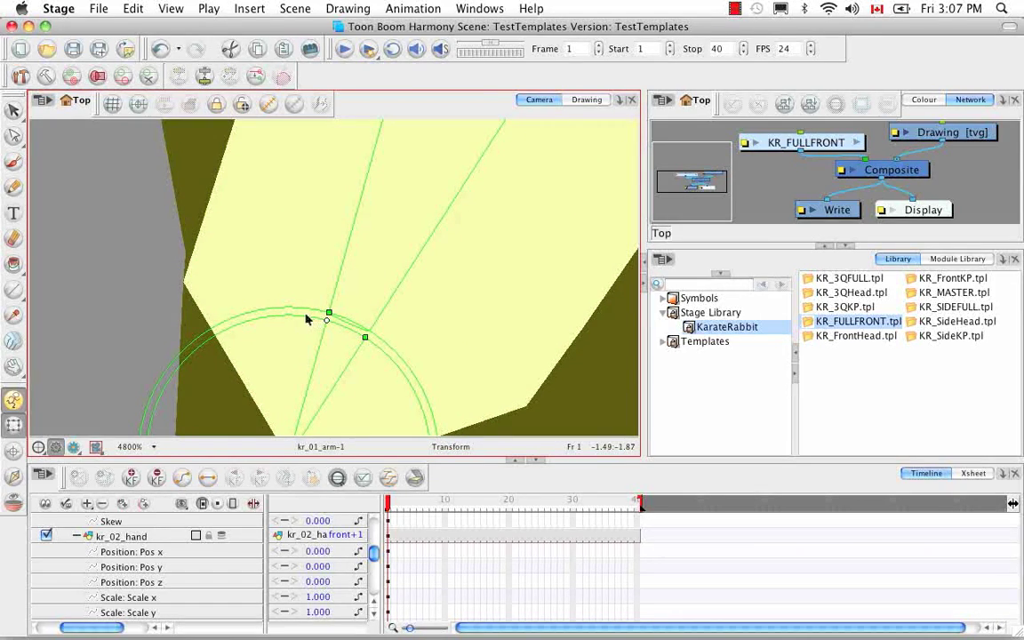
pyautogui.press('1')
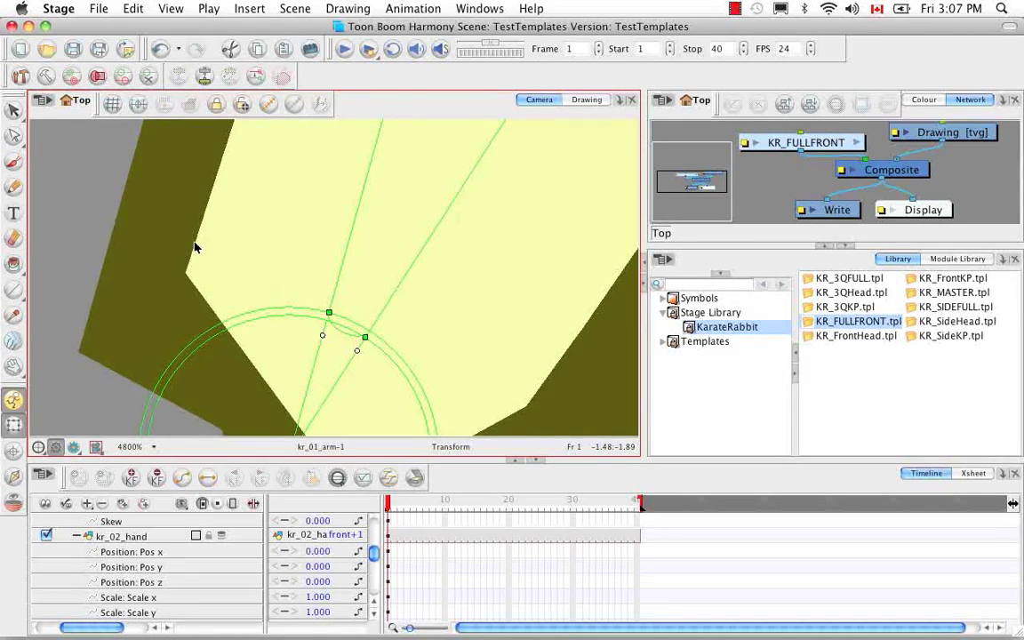
pyautogui.press('1')
pyautogui.press('1')
pyautogui.press('1')
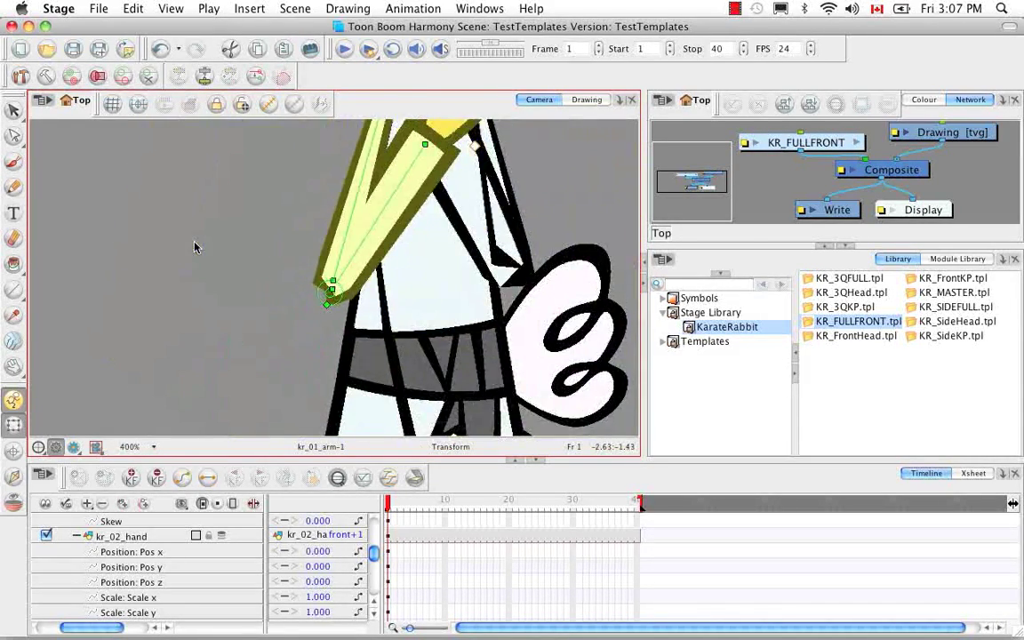
pyautogui.press('1')
# Select the kr_02_arm drawing and show its deformation controls alongside those of the other arm.
pyautogui.press('space')
pyautogui.moveTo(437, 239); pyautogui.dragTo(359, 347)
pyautogui.click(375, 347)
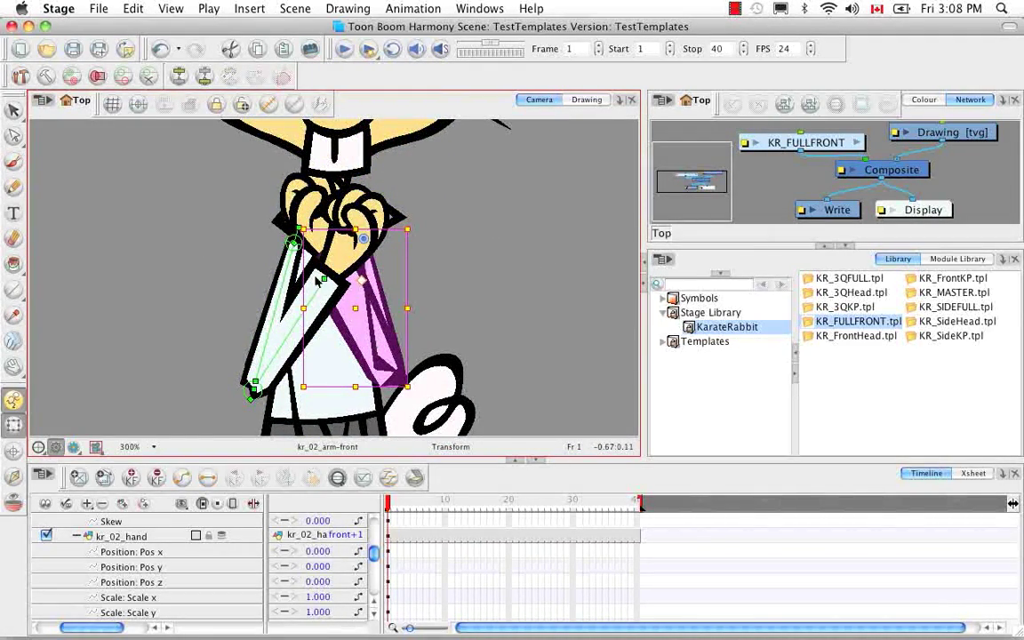
pyautogui.click(395, 242)
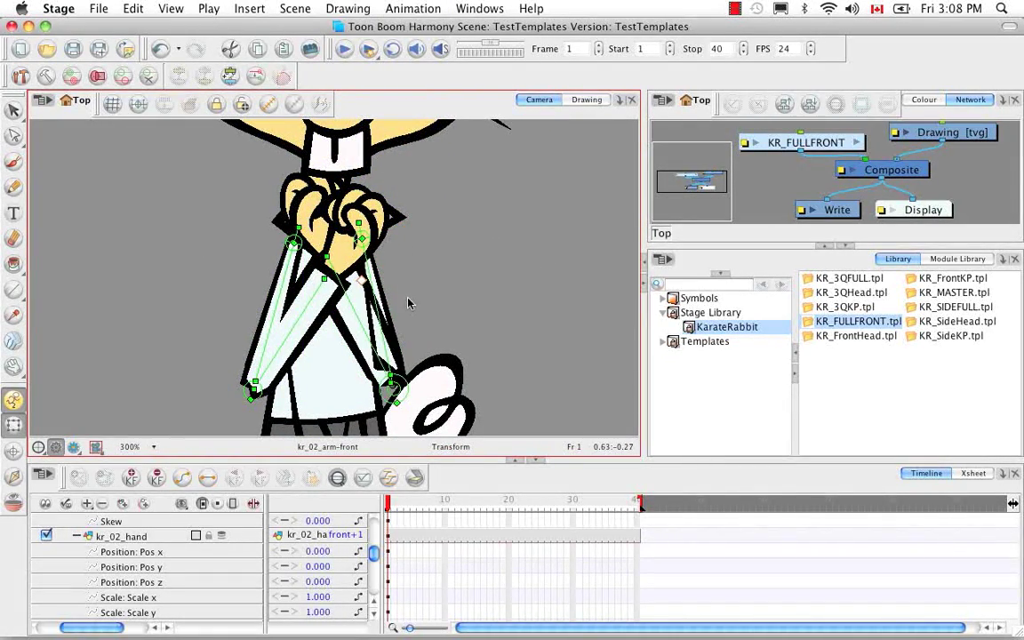
# Try to reposition the end point of the kr_02 forearm to change how its hand sits.
pyautogui.moveTo(327, 256); pyautogui.dragTo(412, 319)
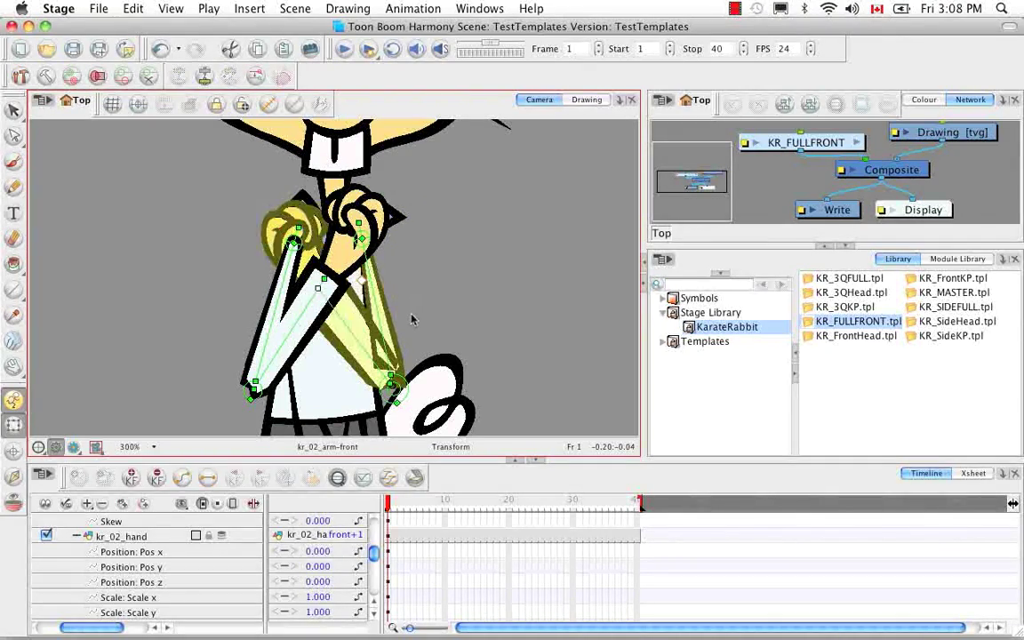
pyautogui.press('super+z')
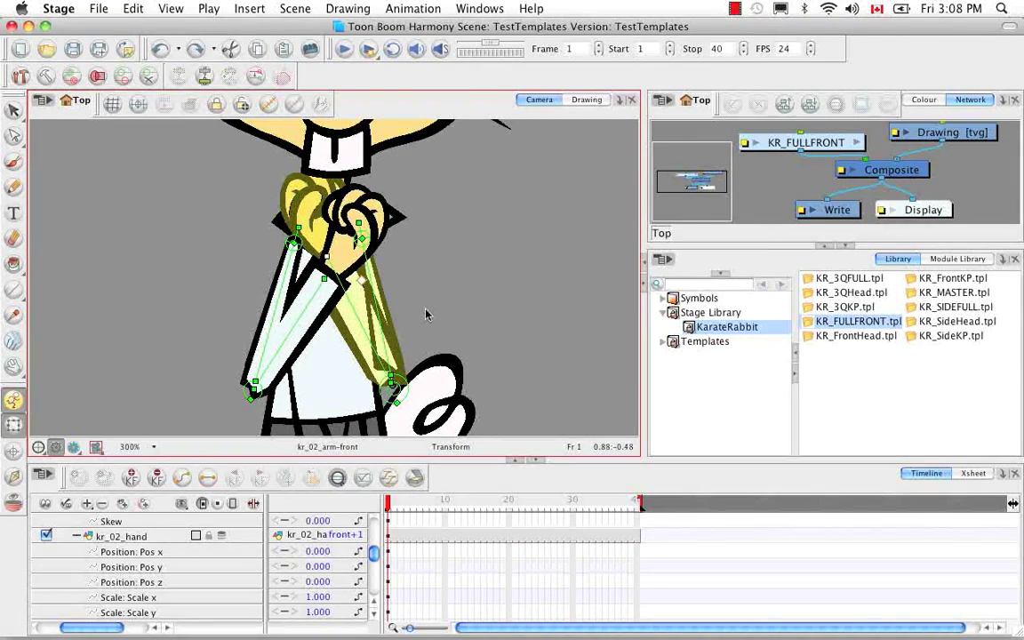
pyautogui.press('super+z')
pyautogui.press('super+z')
# Look at both arm deformation chains in their setup position and return to the animated pose.
pyautogui.click(47, 78)
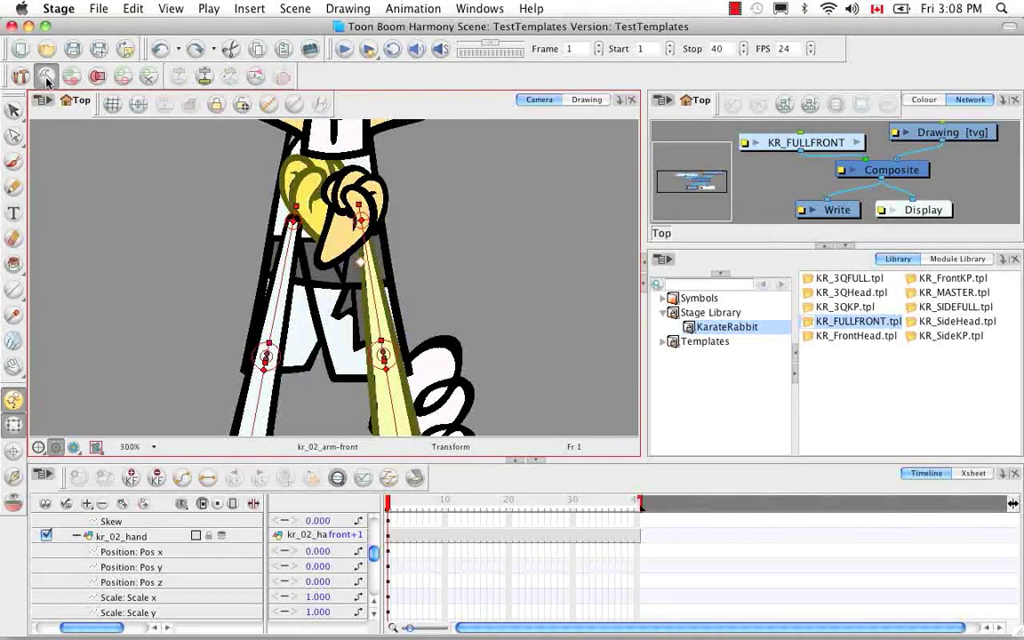
pyautogui.scroll(-3, 225, 199)
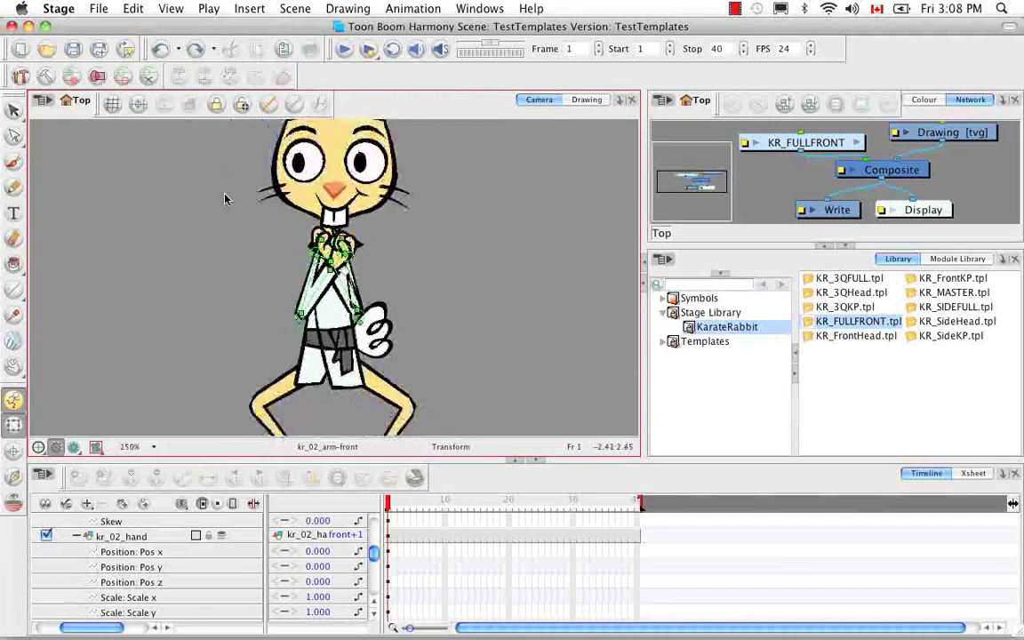
pyautogui.scroll(-3, 225, 199)
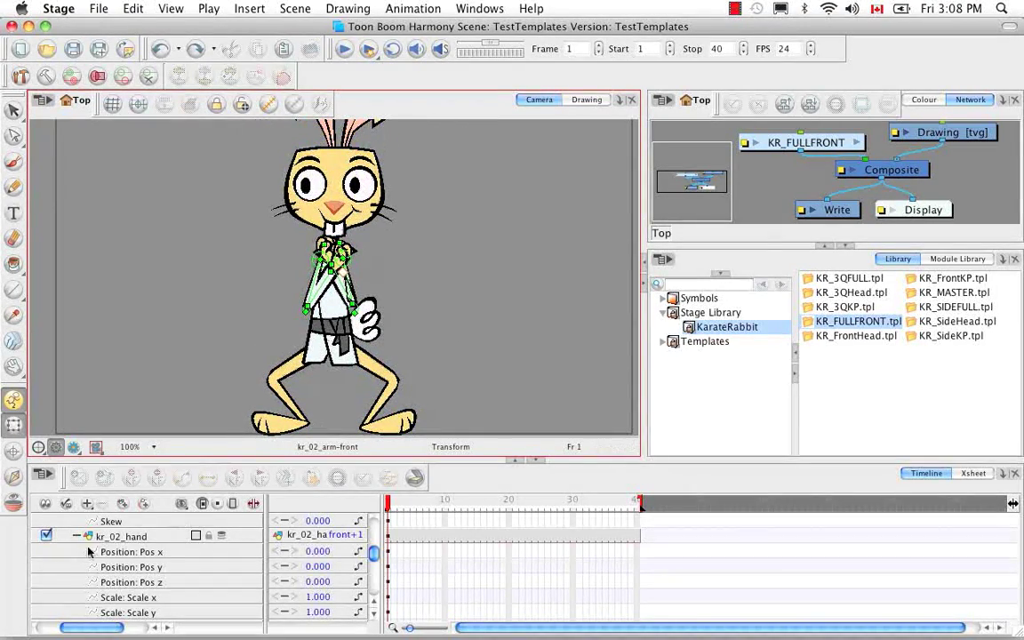
# Collapse the kr_02_hand layer's parameters in the timeline.
pyautogui.click(76, 536)
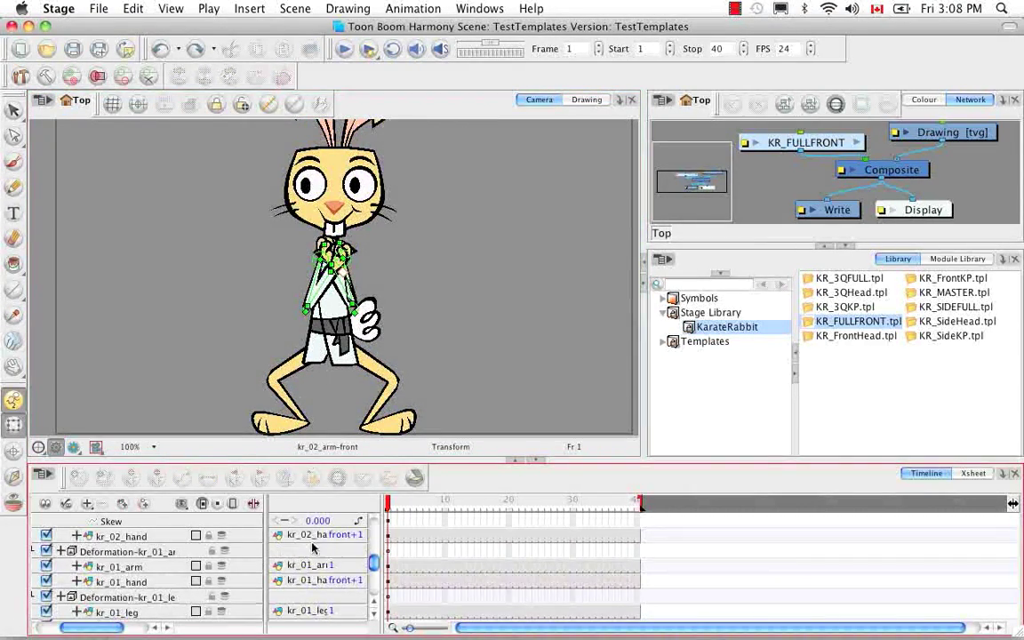
pyautogui.click(374, 602)
pyautogui.click(76, 582)
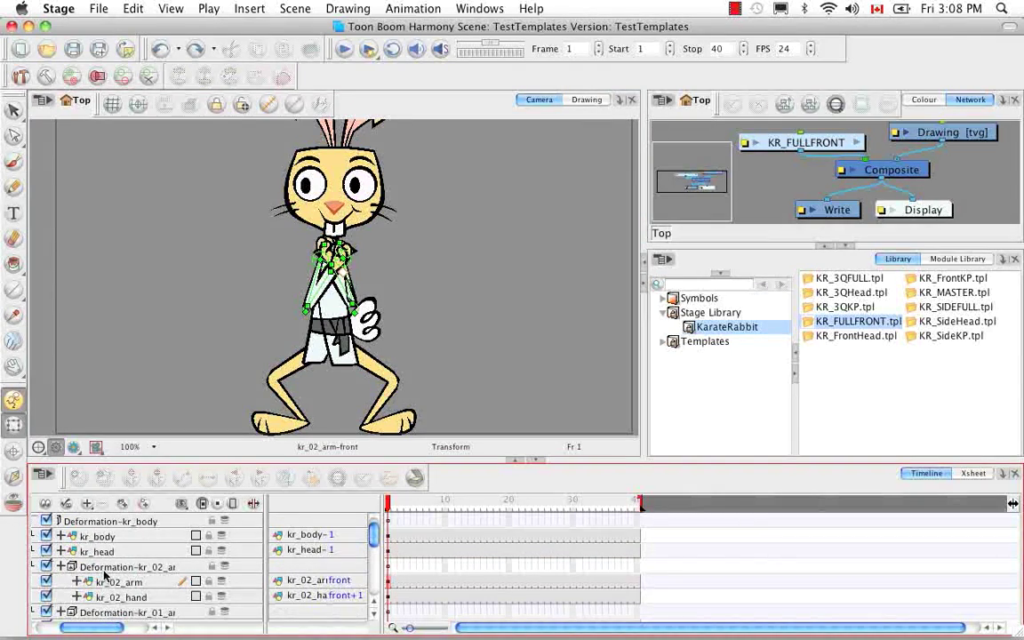
# Select the kr_02_arm and tighten its elbow joint slightly using the deformation controls.
pyautogui.click(353, 290)
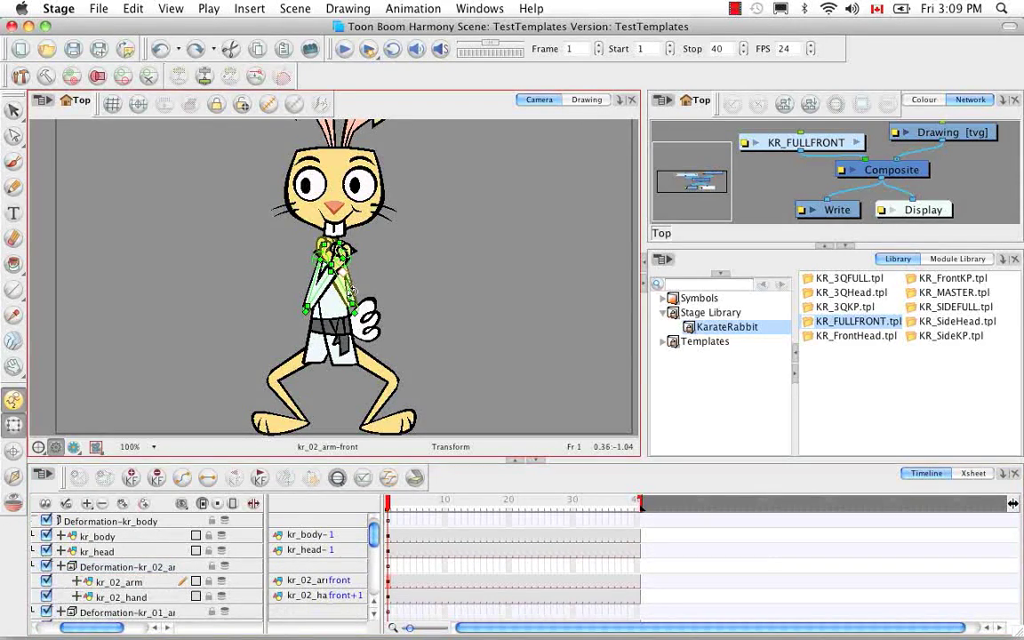
pyautogui.click(230, 75)
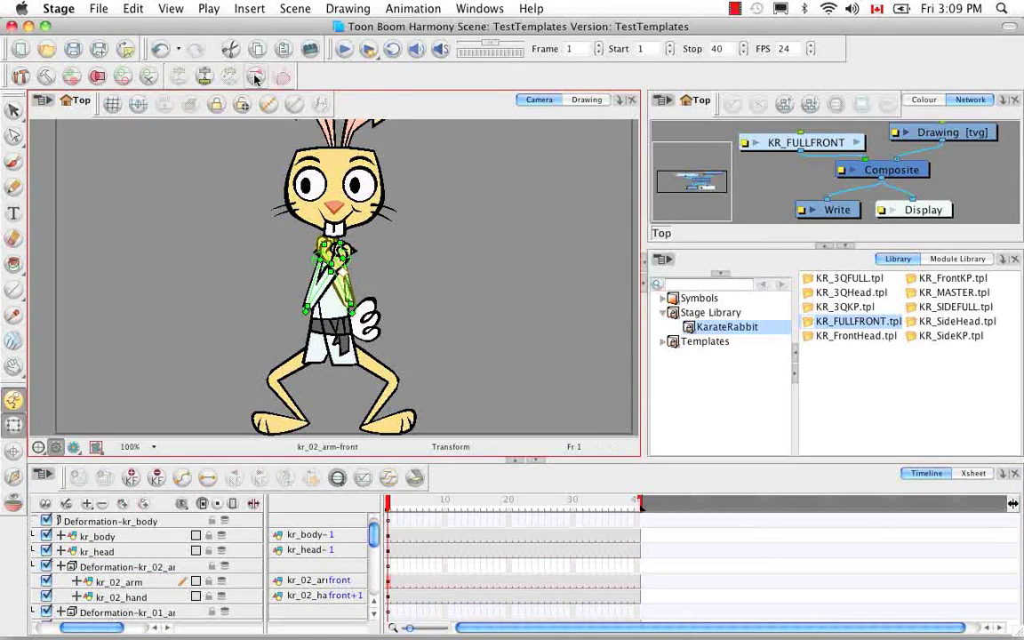
pyautogui.click(364, 267)
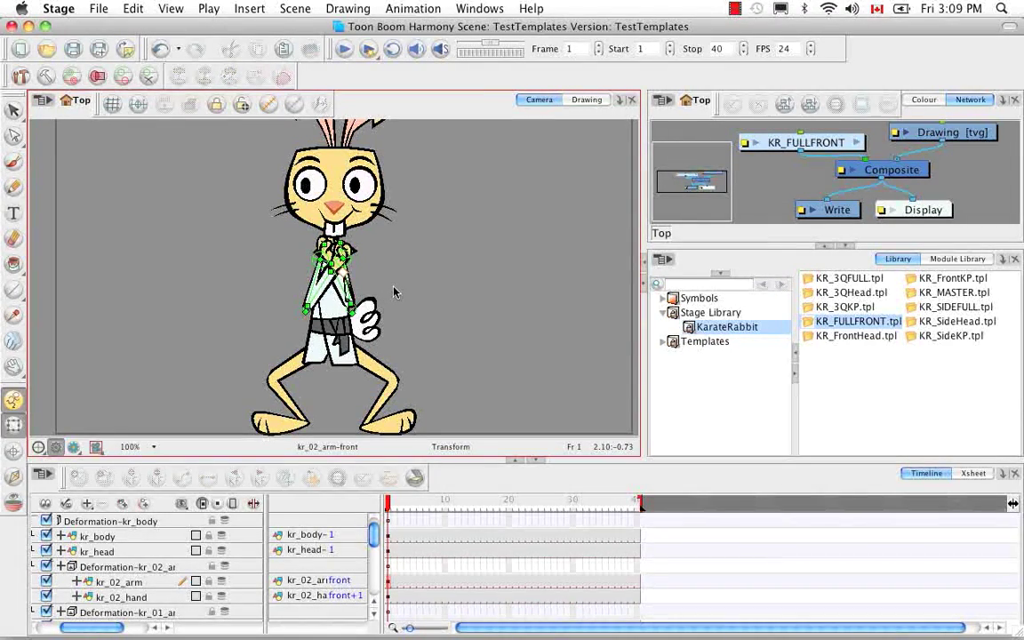
# Clear the selection and move the playhead to frame 10.
pyautogui.moveTo(390, 504)
pyautogui.mouseDown()
pyautogui.moveTo(429, 503)
pyautogui.moveTo(376, 505)
pyautogui.mouseUp()
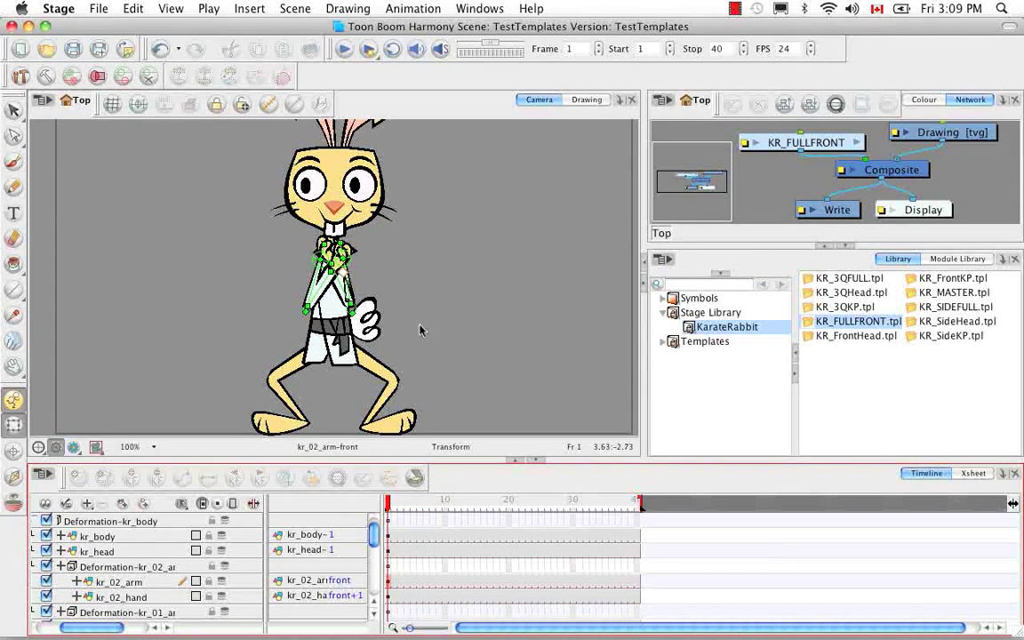
pyautogui.click(389, 282)
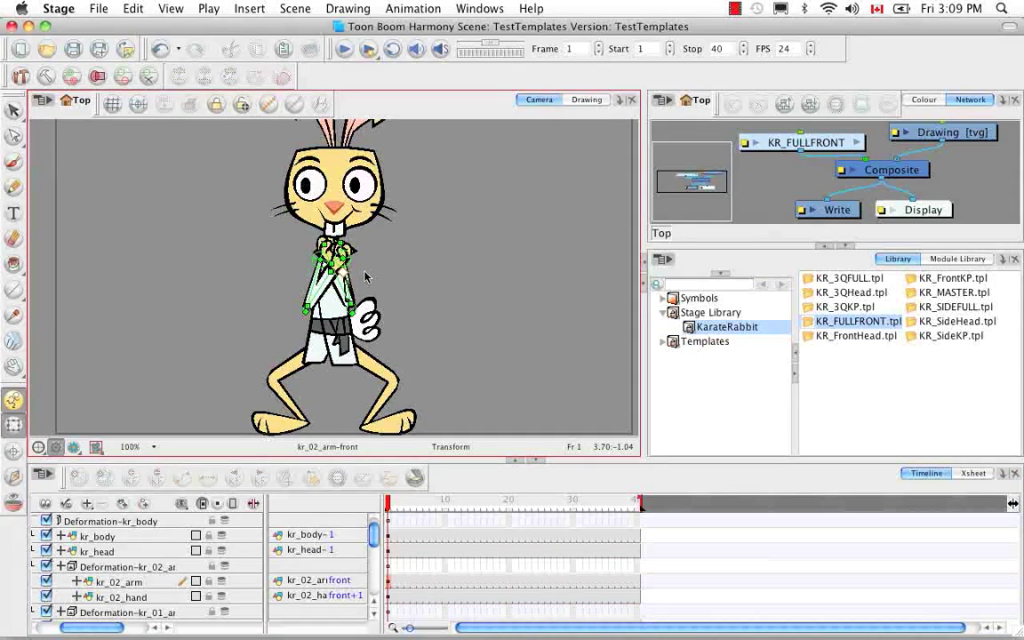
pyautogui.press('2')
pyautogui.press('2')
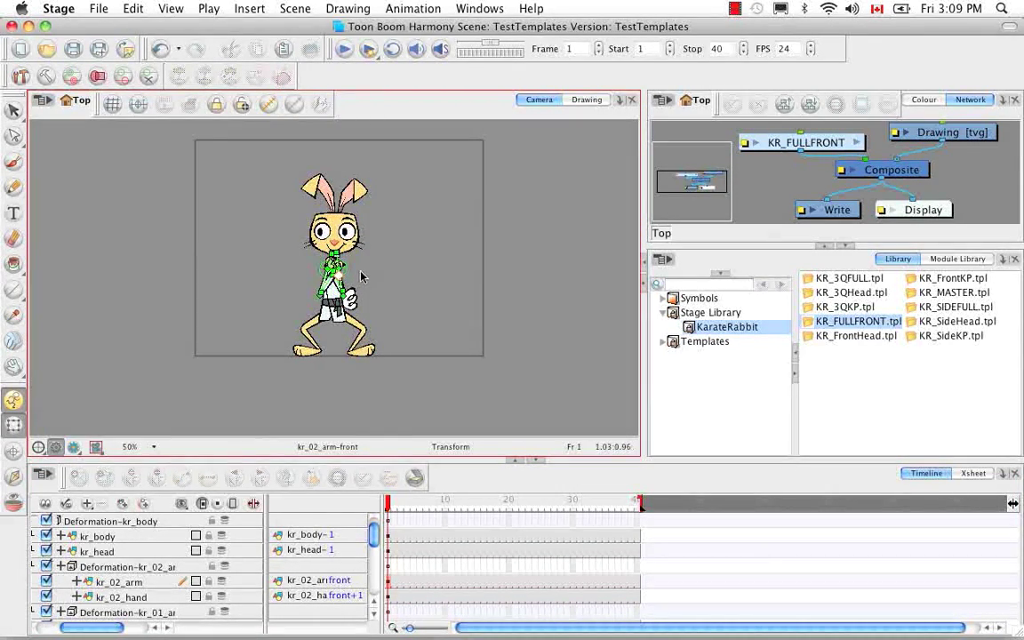
pyautogui.moveTo(390, 506); pyautogui.dragTo(446, 504)
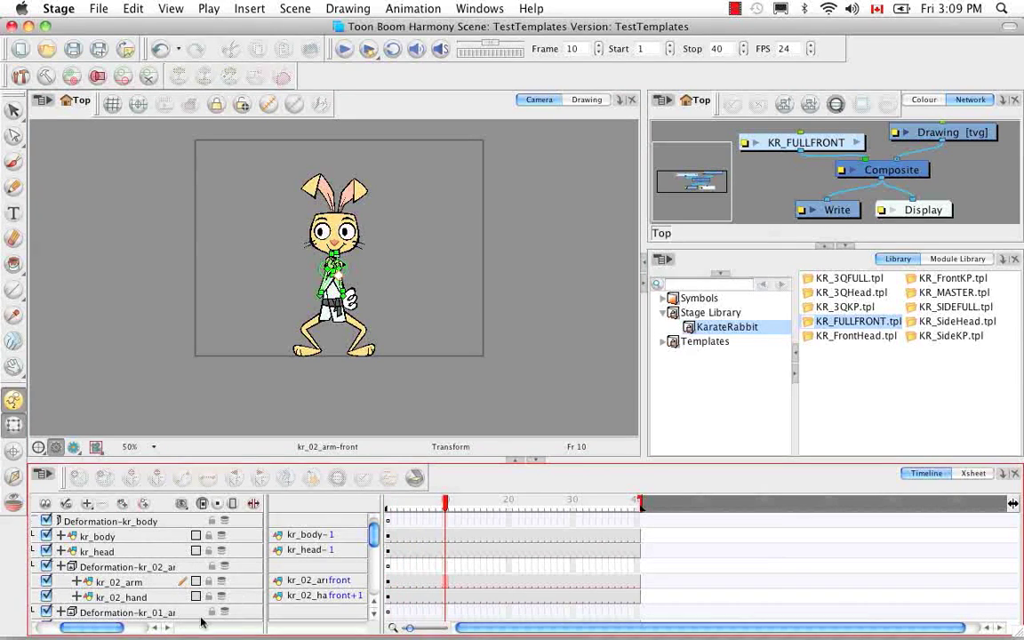
# Add a keyframe at frame 10 to the collapsed body deformation layer under KR_FULLFRONT, including all its child layers.
pyautogui.moveTo(96, 629); pyautogui.dragTo(45, 629)
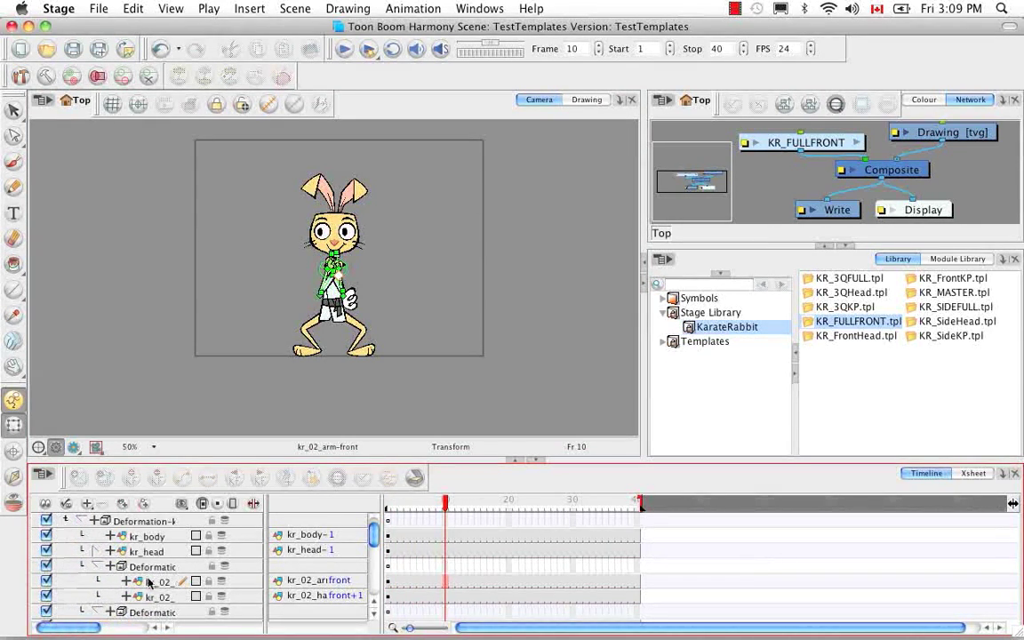
pyautogui.moveTo(370, 540); pyautogui.dragTo(371, 515)
pyautogui.click(80, 537)
pyautogui.click(446, 536)
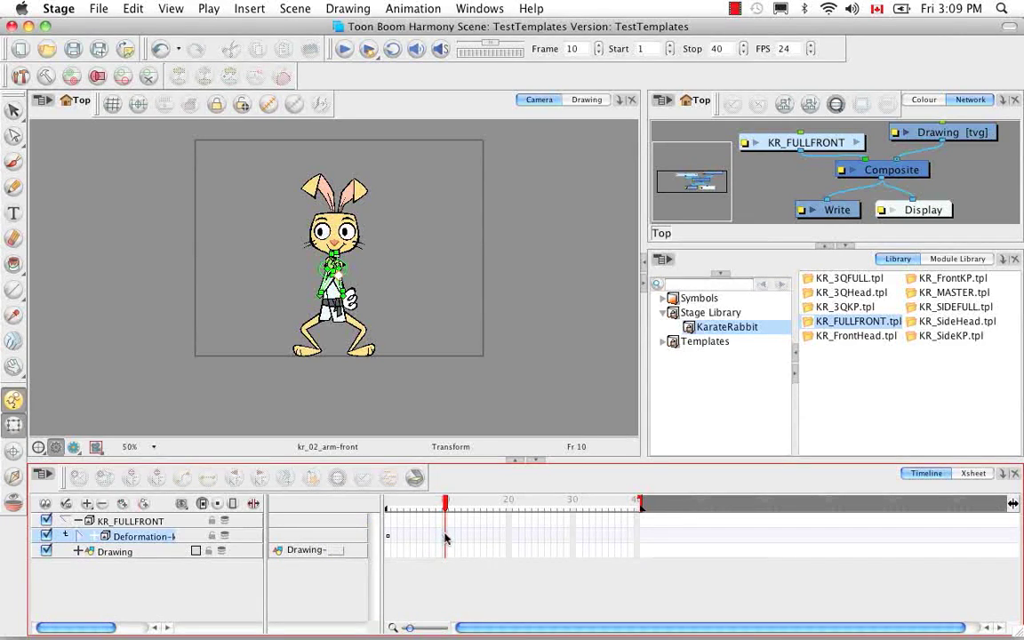
pyautogui.click(81, 536)
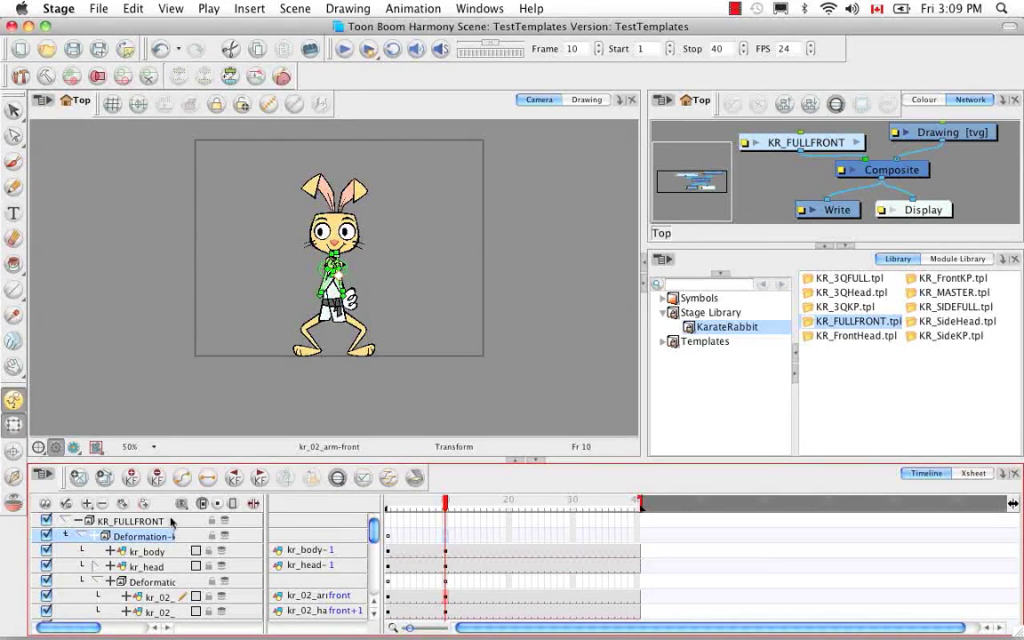
# Show the body's deformation controls and move the whole rabbit upward at frame 10.
pyautogui.click(267, 105)
pyautogui.moveTo(332, 318); pyautogui.dragTo(332, 263)
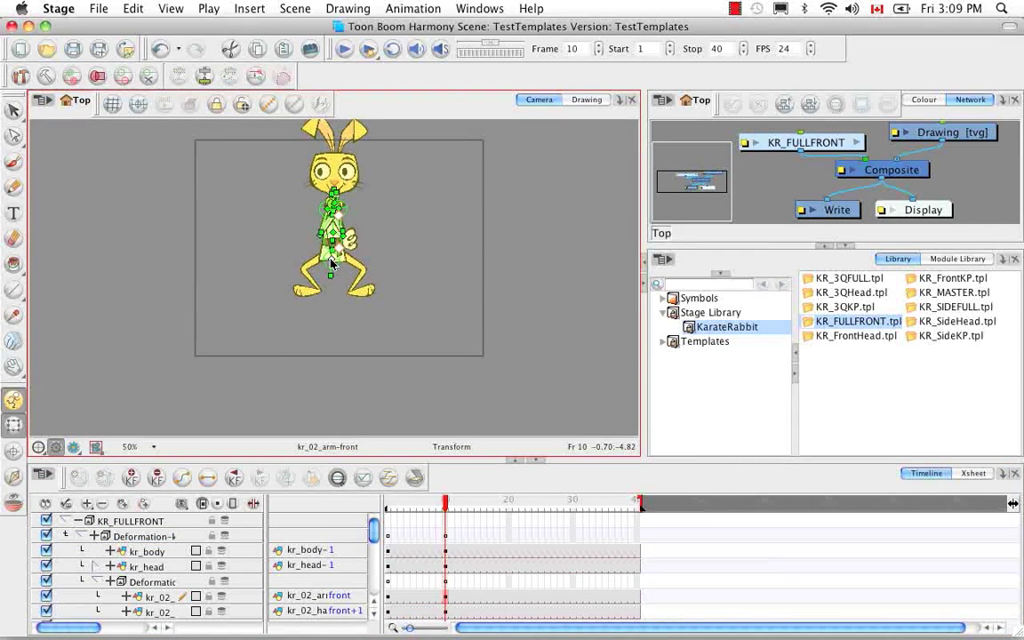
# Select the kr_01_leg drawing and show its deformation controls.
pyautogui.click(318, 319)
pyautogui.click(312, 265)
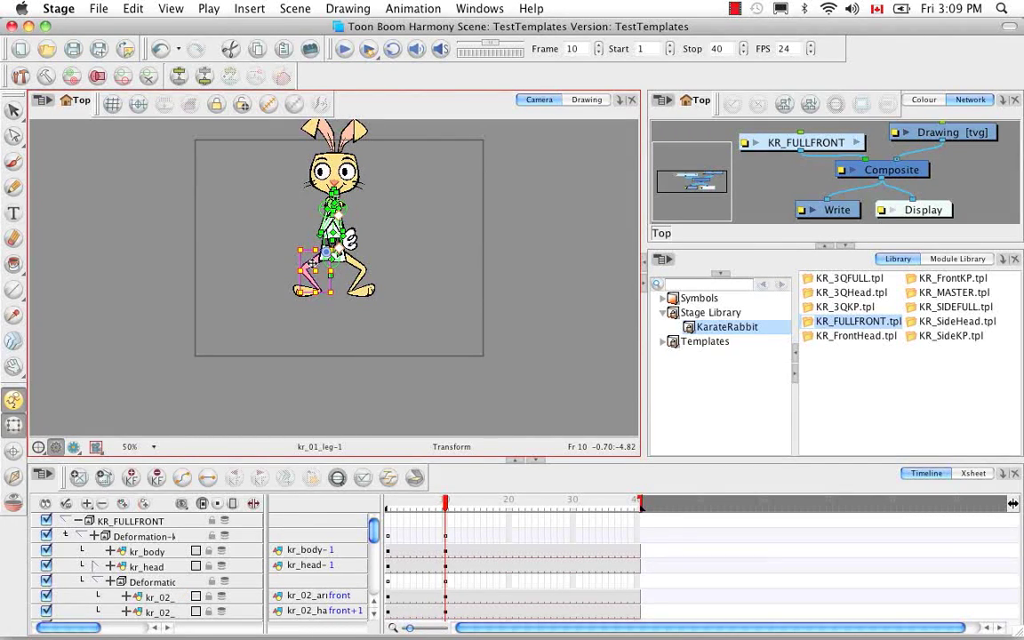
pyautogui.hotkey('shift', 'F11')
# Straighten the kr_01_leg by rotating its lower leg in line with the thigh, and swing the whole leg down to nearly vertical.
pyautogui.moveTo(321, 294); pyautogui.dragTo(293, 302)
pyautogui.press('super+z')
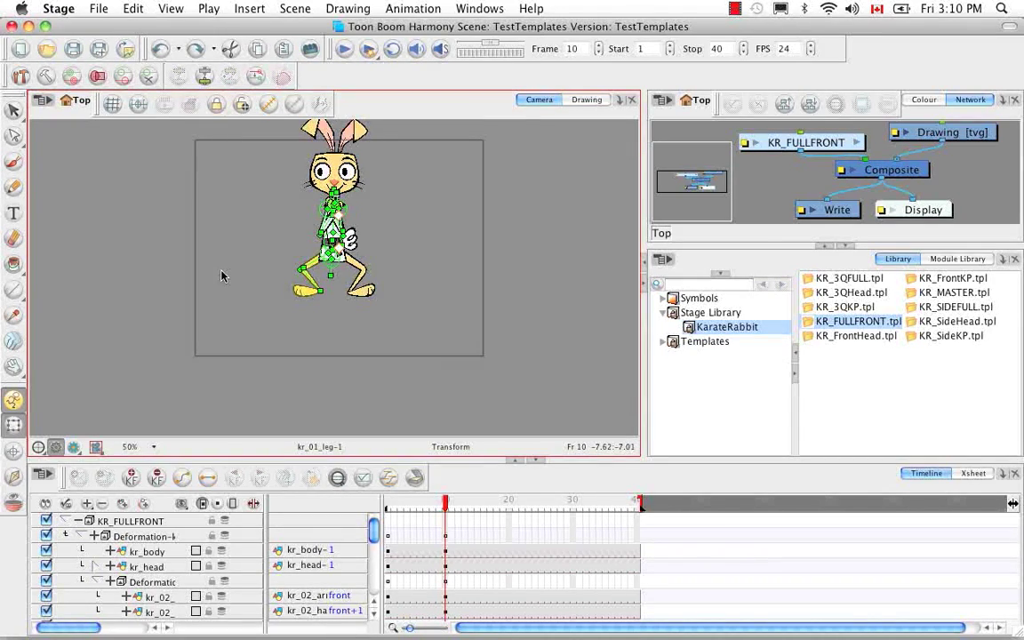
pyautogui.press('2')
pyautogui.press('2')
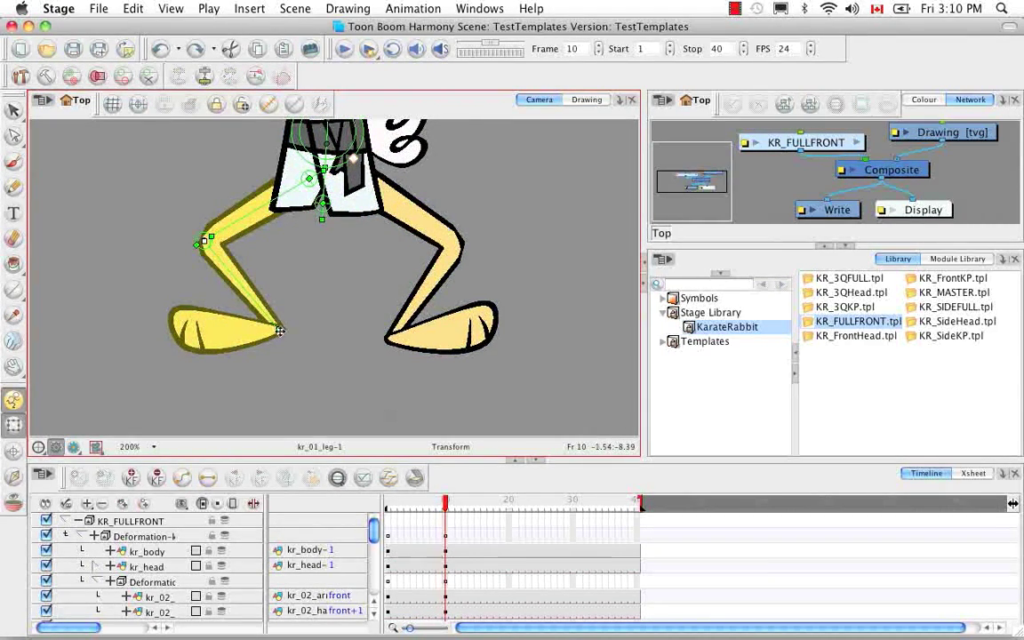
pyautogui.moveTo(256, 299); pyautogui.dragTo(97, 245)
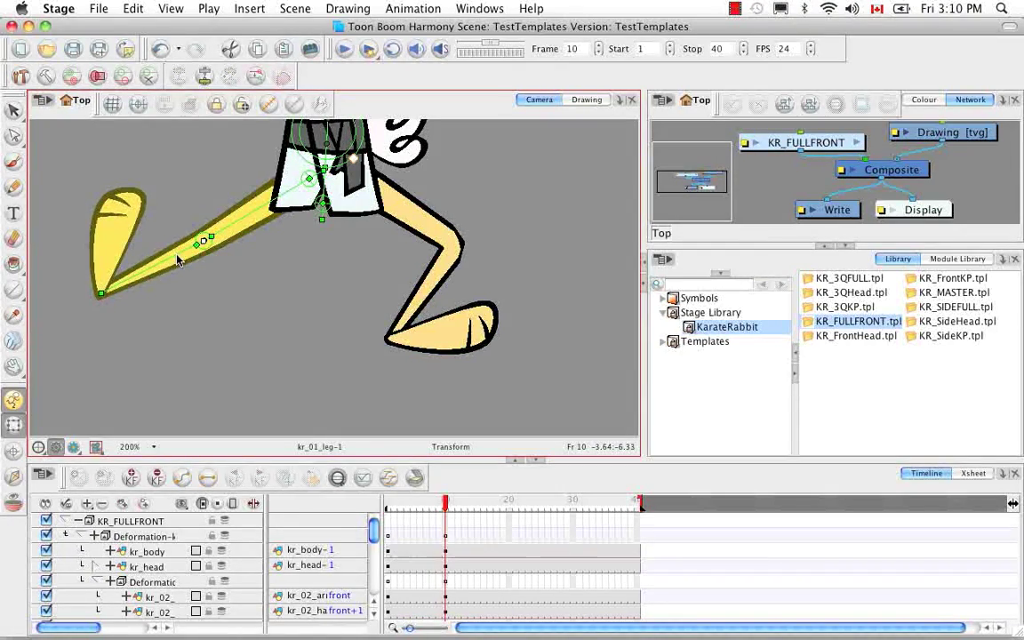
pyautogui.click(222, 228)
pyautogui.moveTo(325, 169)
pyautogui.mouseDown()
pyautogui.moveTo(277, 147)
pyautogui.moveTo(309, 162)
pyautogui.mouseUp()
# Show the kr_02_leg's deformation controls and try to rotate its deformation chain from the hip.
pyautogui.click(356, 182)
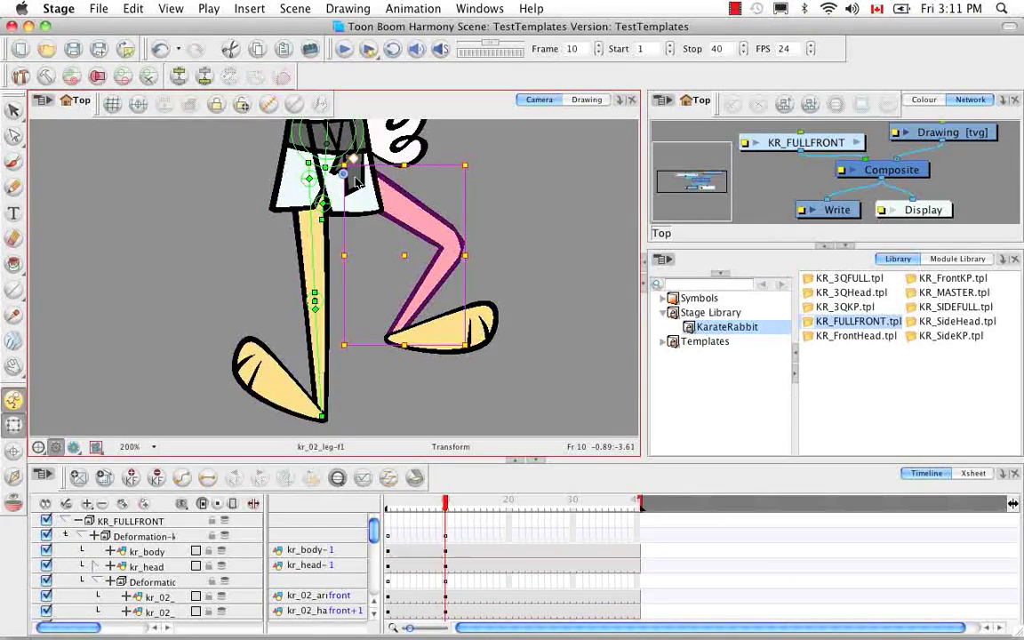
pyautogui.click(267, 105)
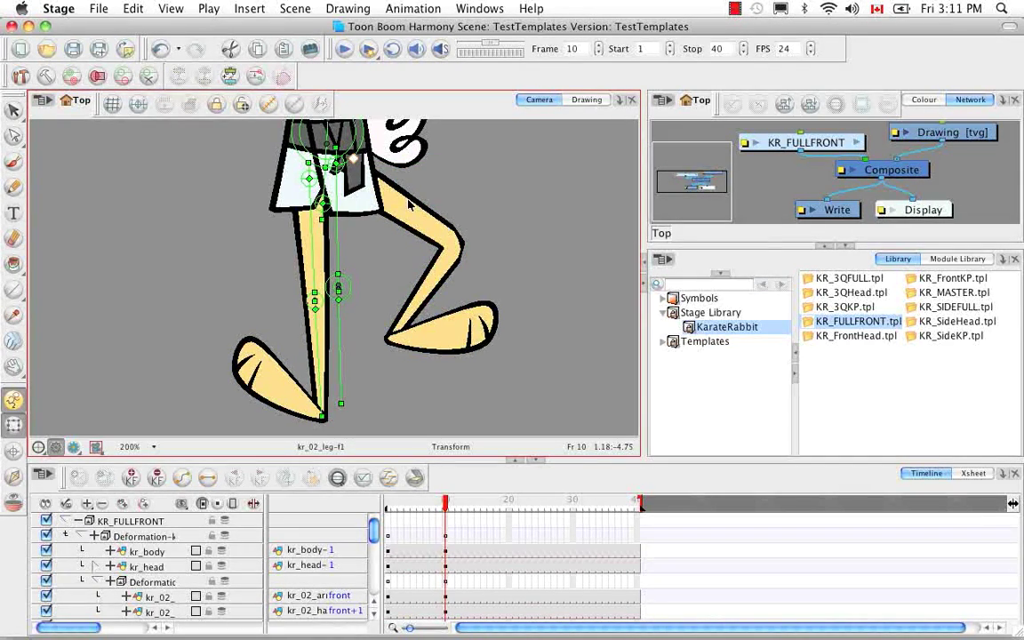
pyautogui.click(381, 218)
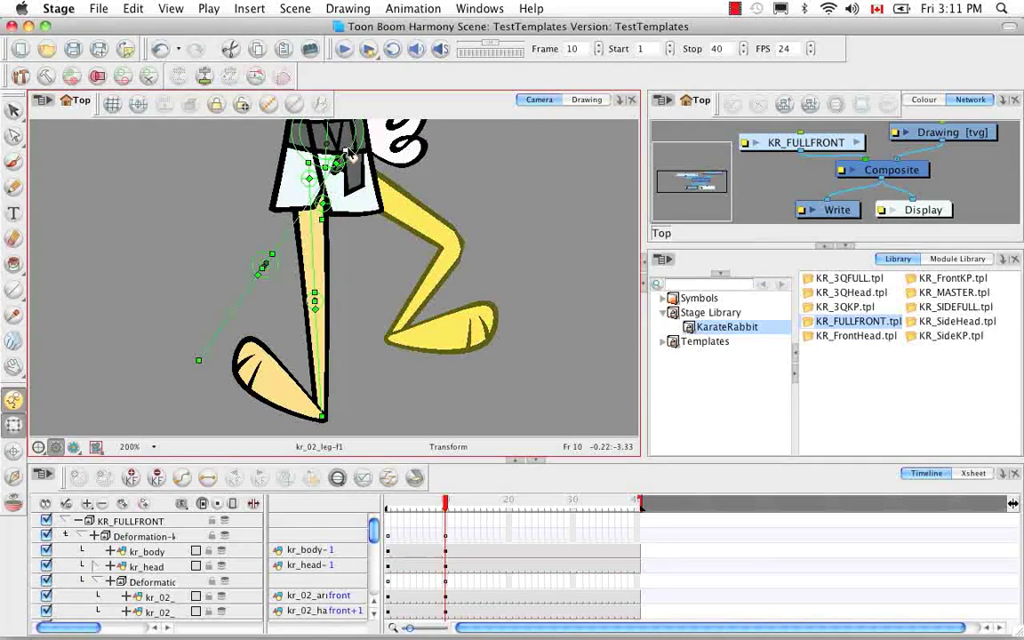
pyautogui.press('super+z')
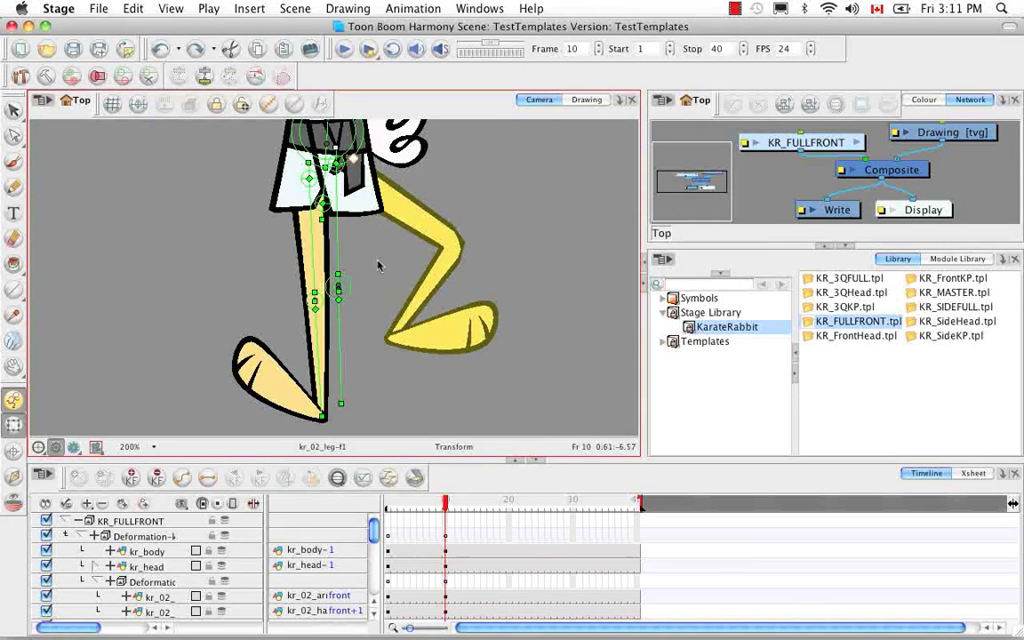
pyautogui.press('super+z')
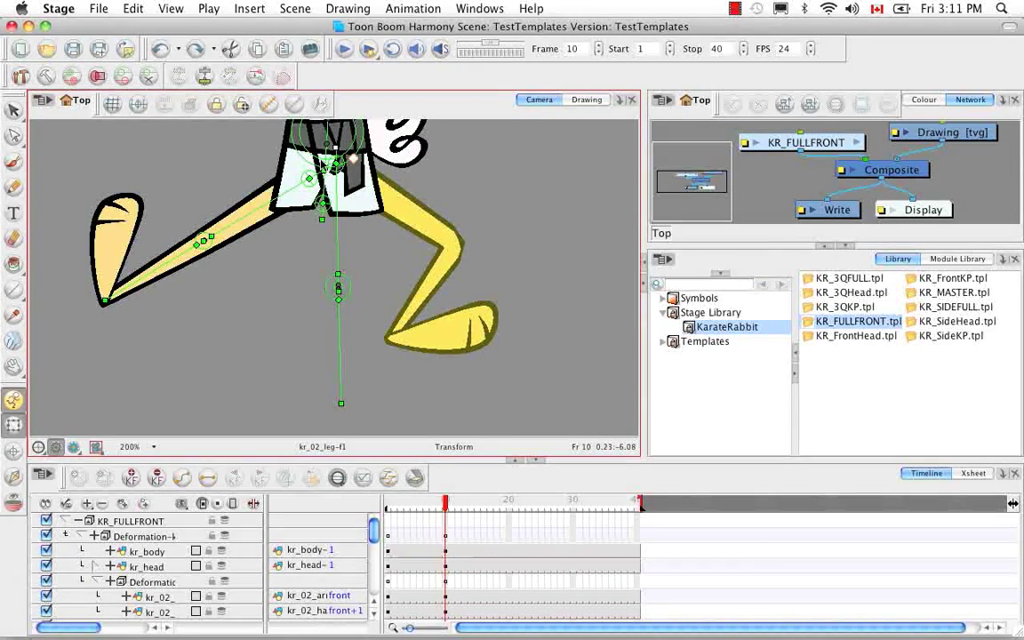
pyautogui.click(195, 50)
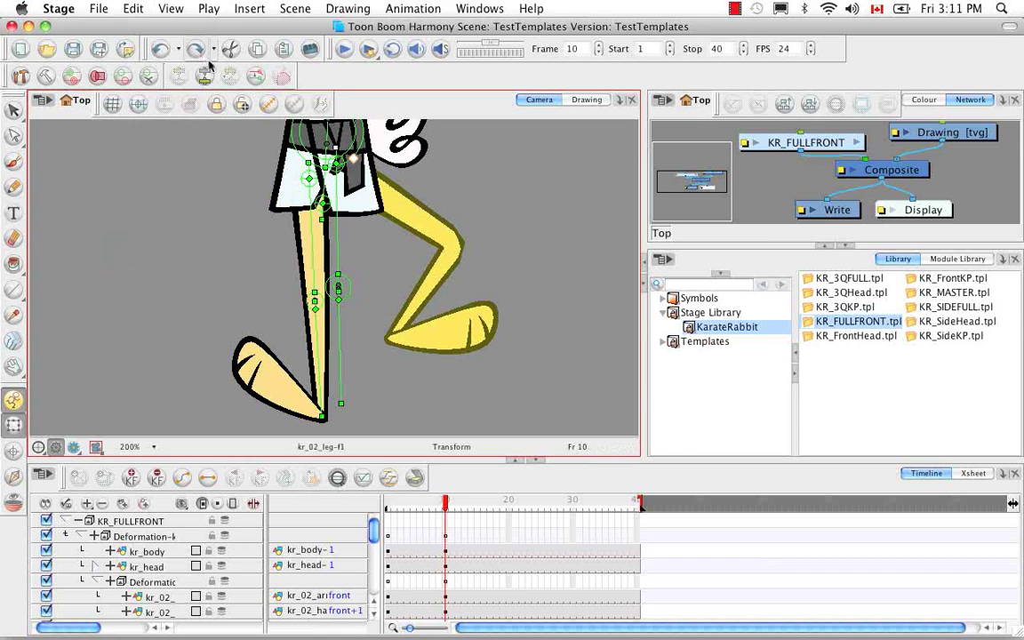
# Clear the selection and hide all deformation controls on the rabbit.
pyautogui.click(294, 105)
pyautogui.click(314, 250)
pyautogui.click(347, 265)
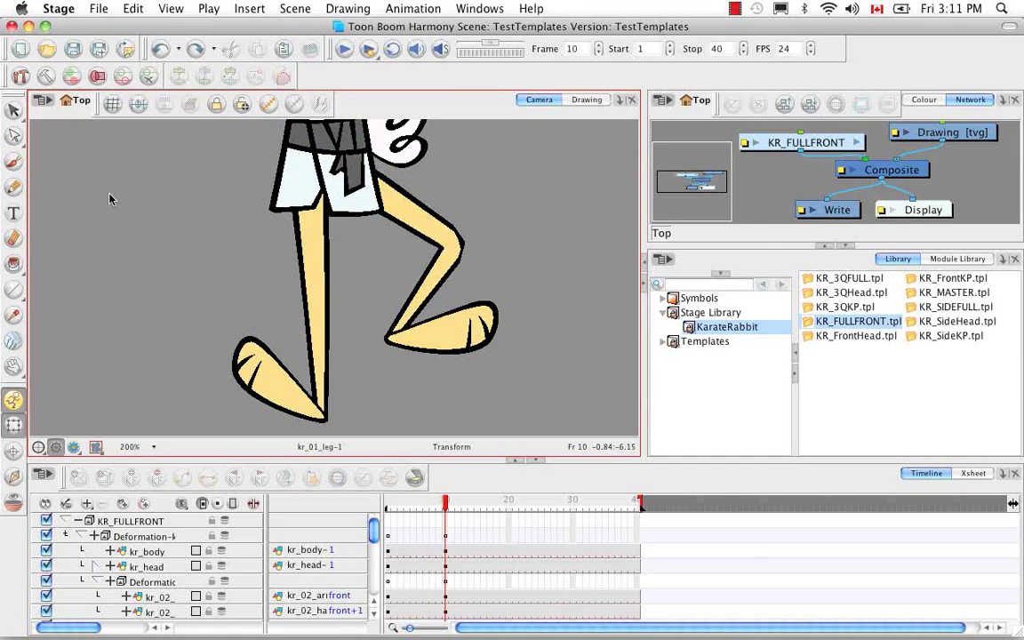
pyautogui.press('1')
pyautogui.press('1')
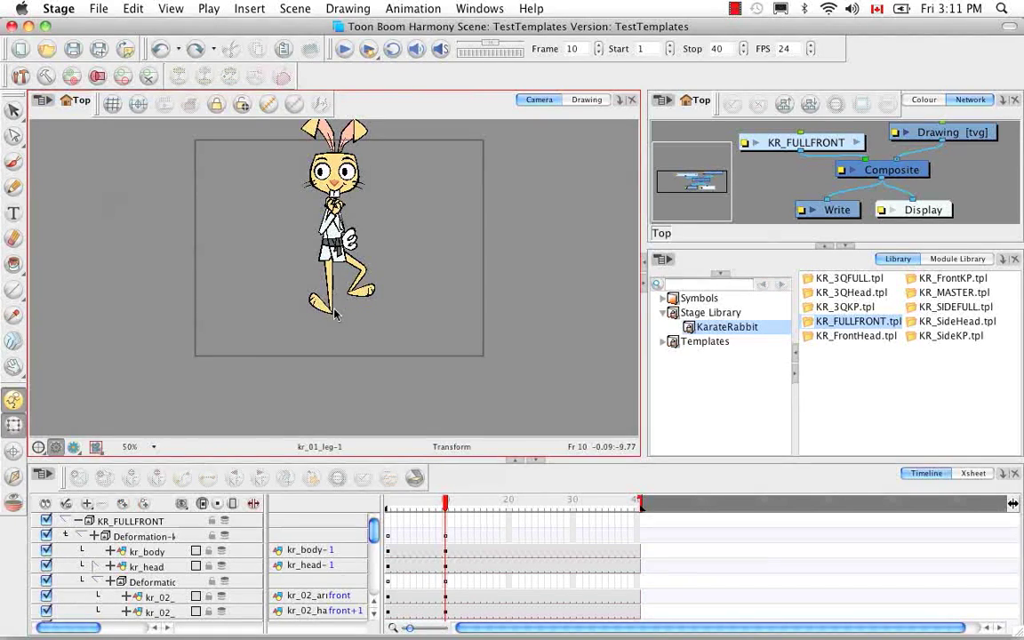
# Select the kr_01_foot drawing, show its deformation controls and rotate the foot at the ankle so the toes point downward.
pyautogui.click(316, 303)
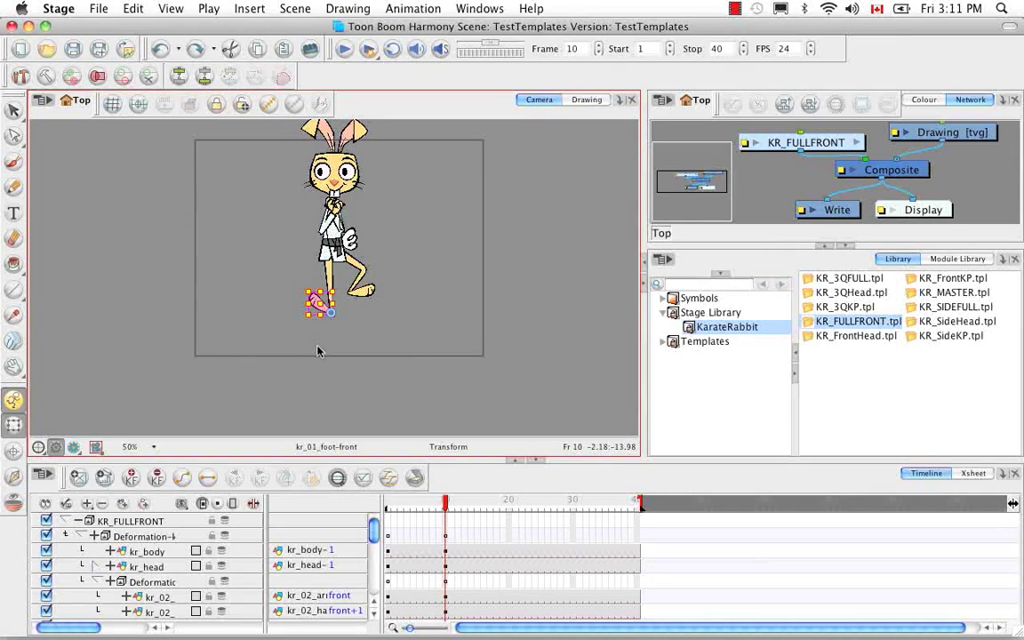
pyautogui.click(329, 218)
pyautogui.click(323, 307)
pyautogui.moveTo(323, 316); pyautogui.dragTo(347, 337)
pyautogui.click(323, 310)
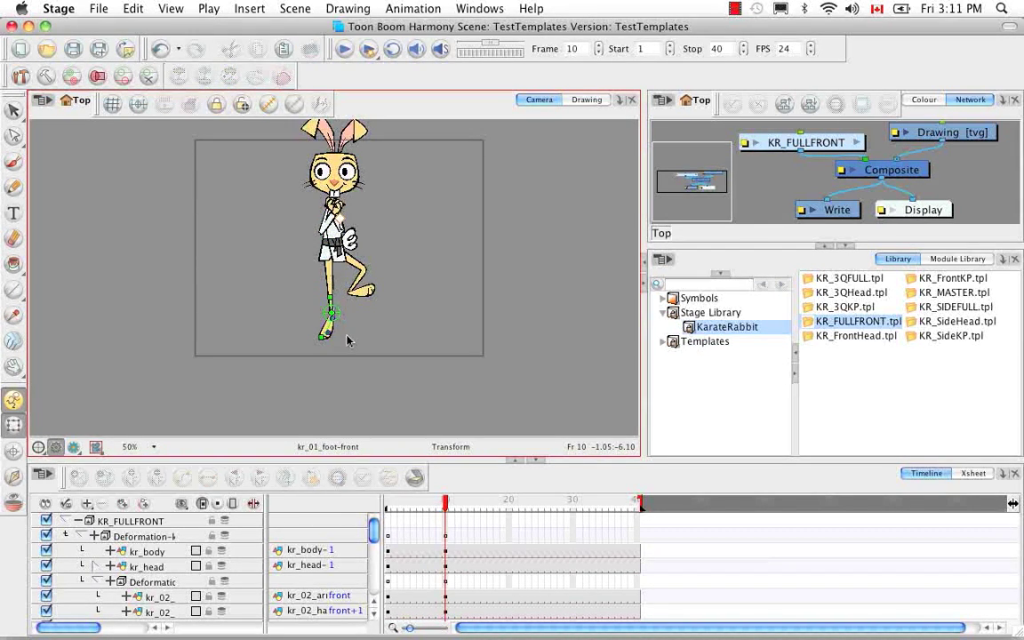
# Bend the kr_01_foot into a curve by pulling both Bezier handles of its deformation chain outward, away from the other leg.
pyautogui.scroll(6, 62, 204)
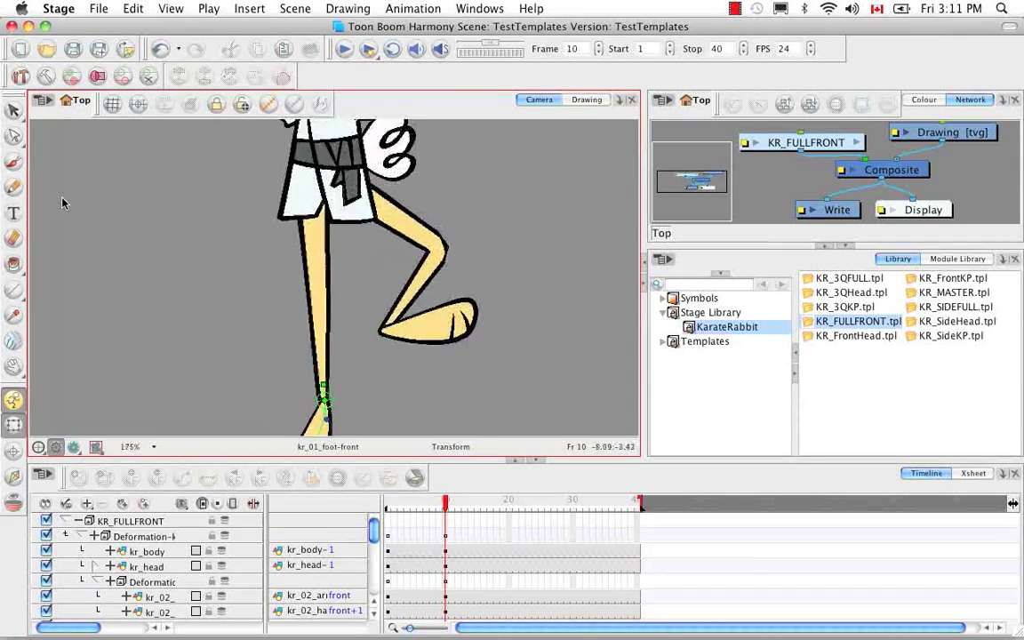
pyautogui.moveTo(286, 334); pyautogui.dragTo(298, 178)
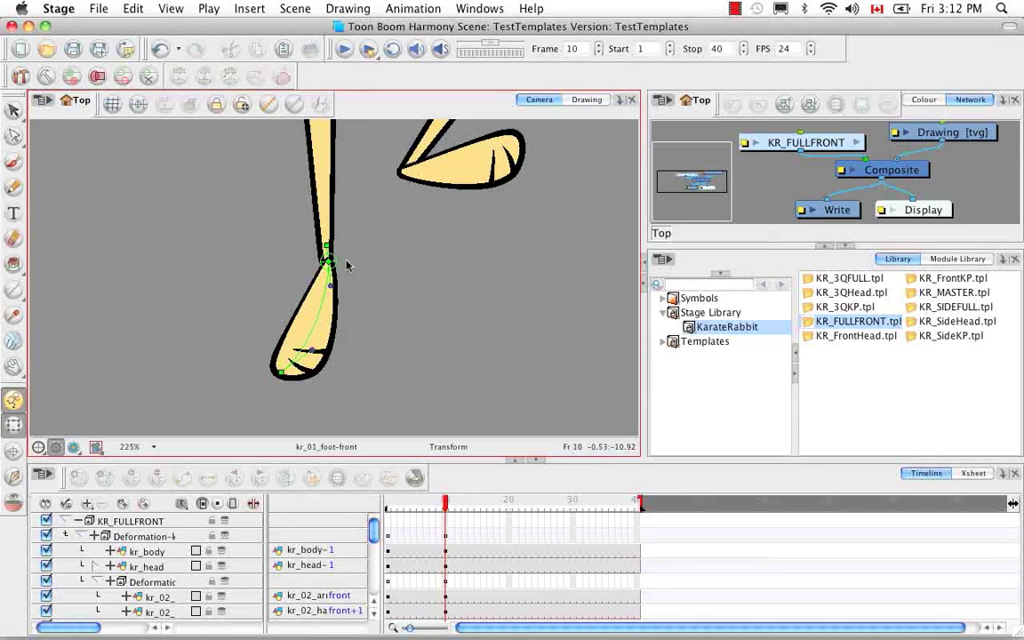
pyautogui.click(281, 372)
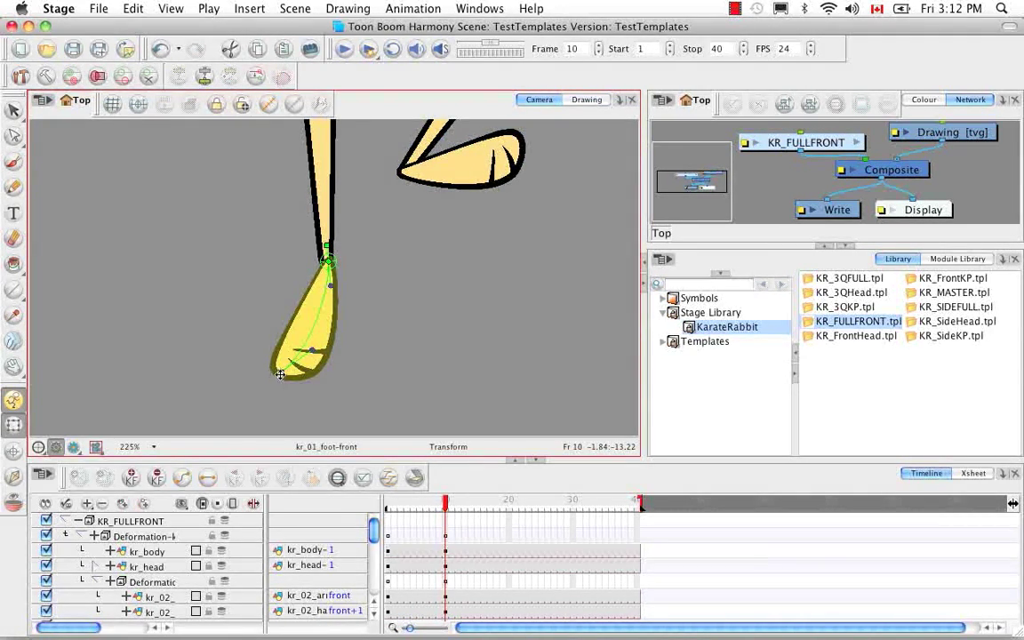
pyautogui.moveTo(280, 374)
pyautogui.mouseDown()
pyautogui.moveTo(262, 405)
pyautogui.moveTo(295, 333)
pyautogui.moveTo(283, 397)
pyautogui.mouseUp()
pyautogui.press('super+z')
pyautogui.moveTo(304, 344); pyautogui.dragTo(276, 334)
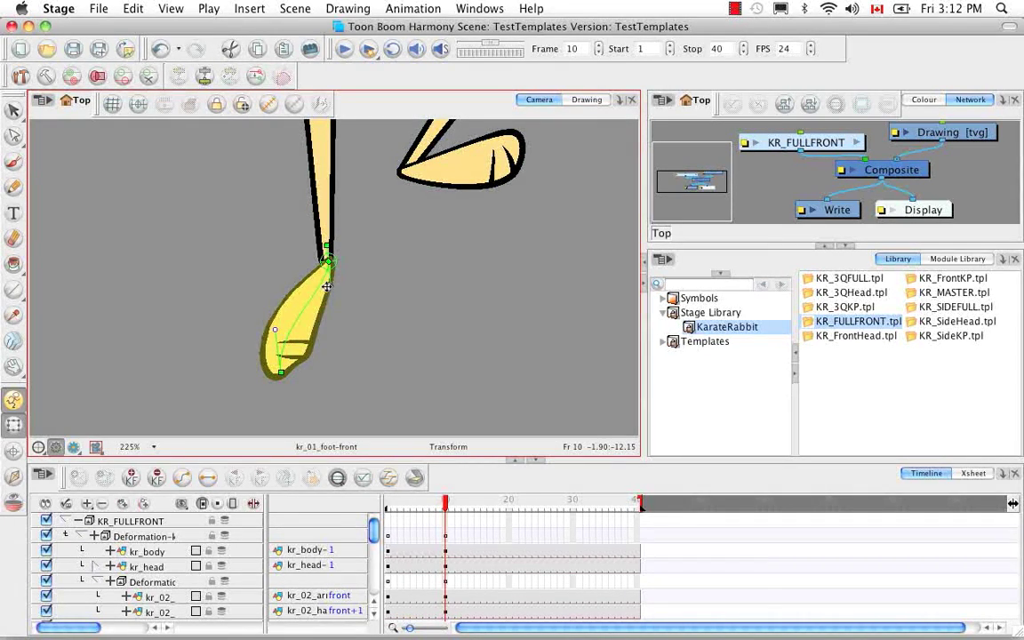
pyautogui.moveTo(327, 287); pyautogui.dragTo(303, 284)
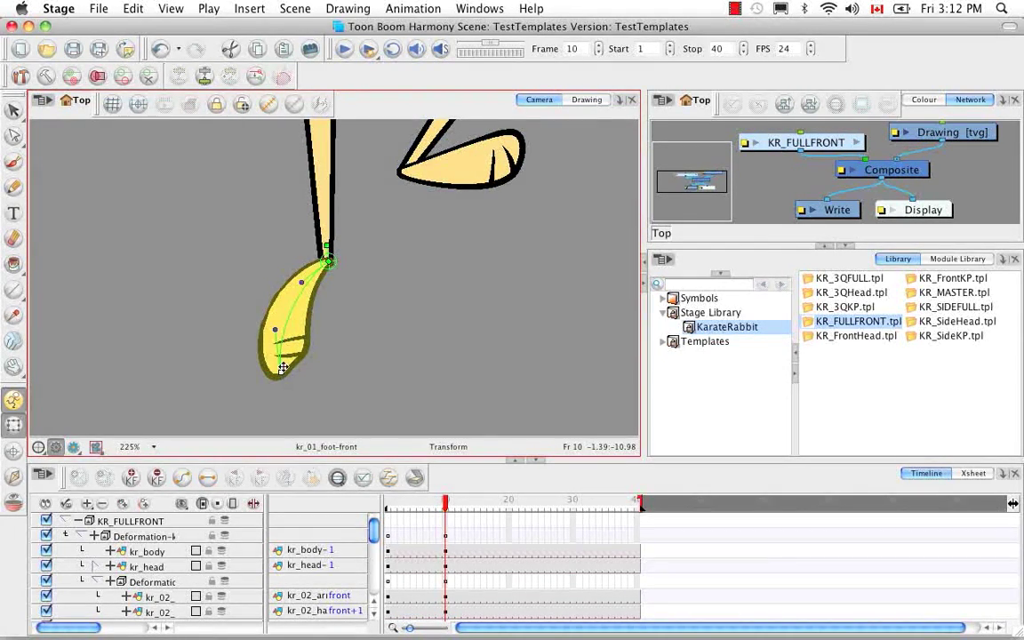
# Swing the kr_01_foot to hang nearly straight below the ankle and pull its curve handles inward to soften the bend.
pyautogui.moveTo(327, 242)
pyautogui.mouseDown()
pyautogui.moveTo(289, 216)
pyautogui.moveTo(320, 241)
pyautogui.mouseUp()
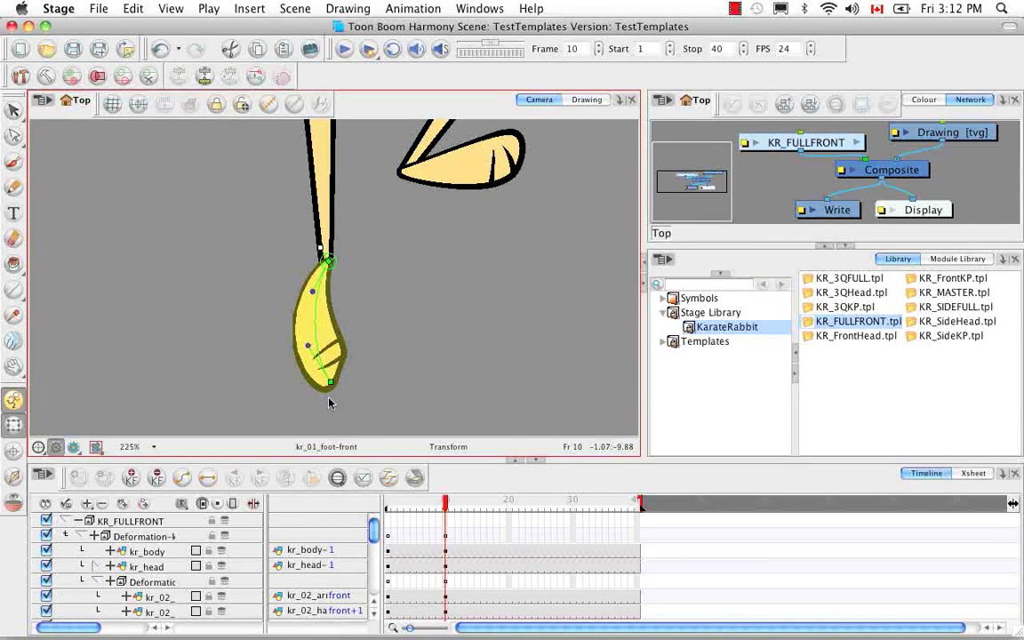
pyautogui.moveTo(308, 346); pyautogui.dragTo(316, 339)
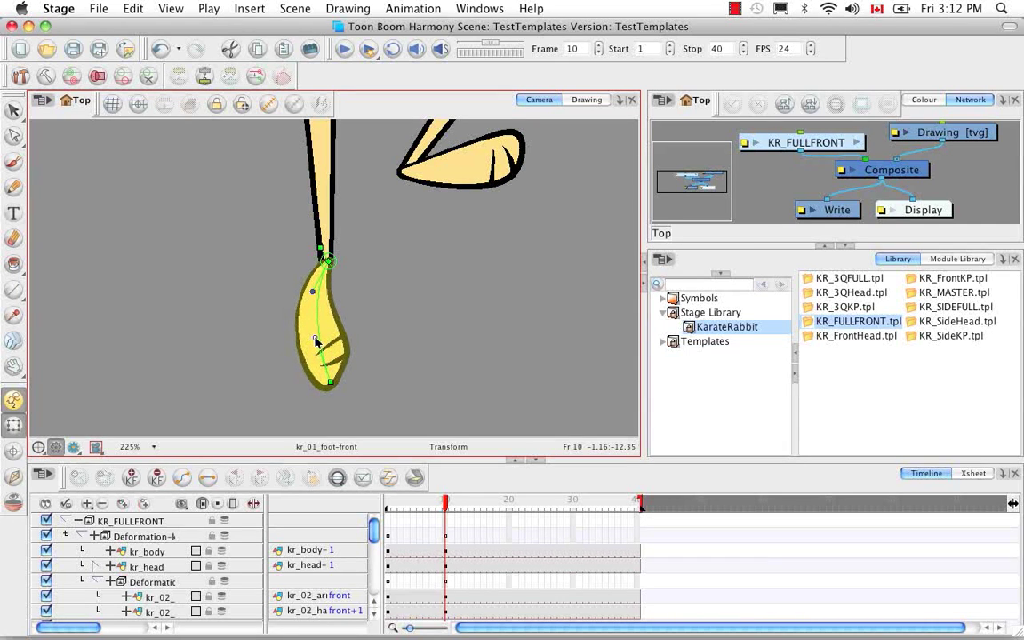
pyautogui.moveTo(314, 293); pyautogui.dragTo(322, 297)
pyautogui.click(366, 270)
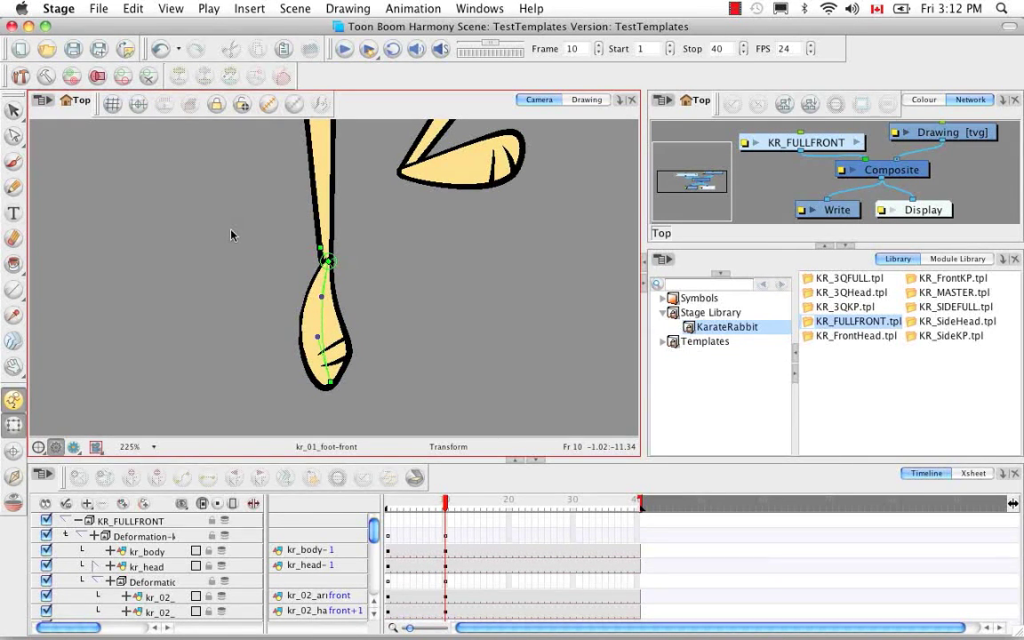
# Scrub the timeline back from frame 10 to frame 4 with the whole rabbit in view to check the movement between poses.
pyautogui.press('1')
pyautogui.press('1')
pyautogui.press('1')
pyautogui.press('1')
pyautogui.press('1')
pyautogui.press('1')
pyautogui.press('1')
pyautogui.press('1')
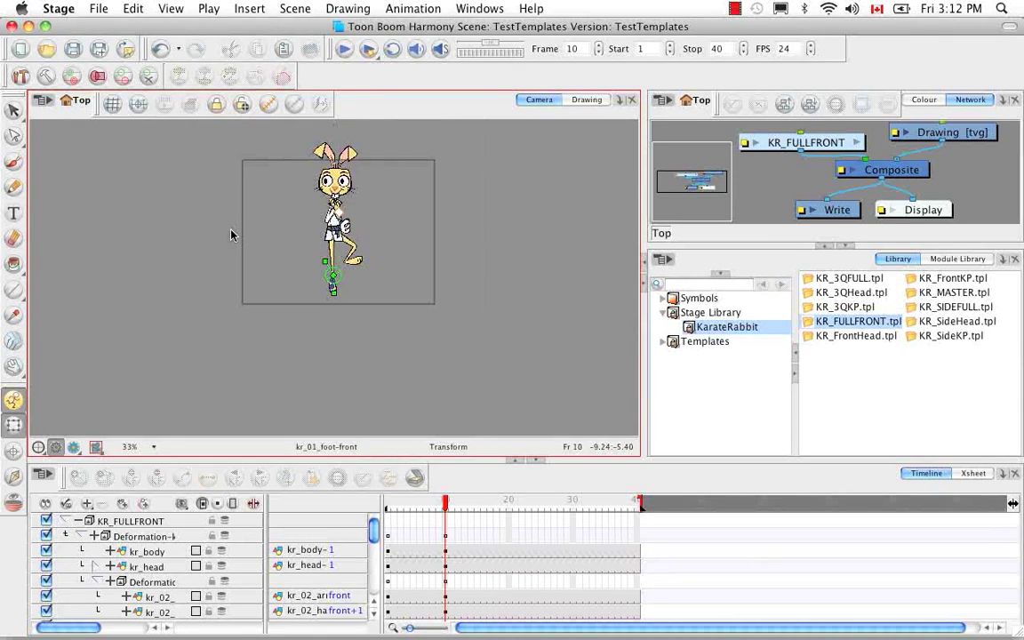
pyautogui.click(442, 505)
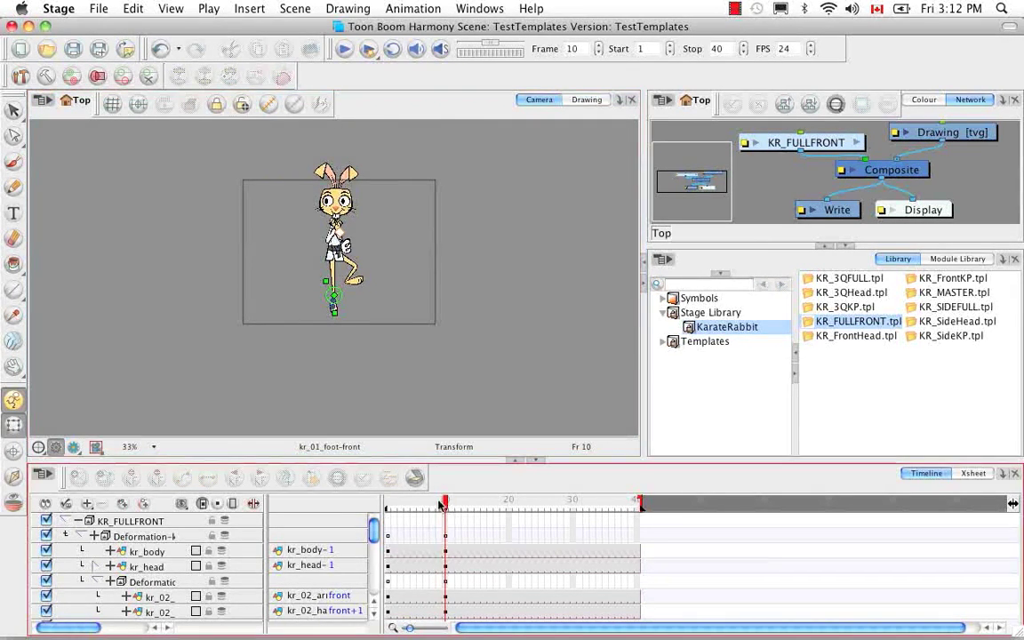
pyautogui.moveTo(442, 505); pyautogui.dragTo(407, 501)
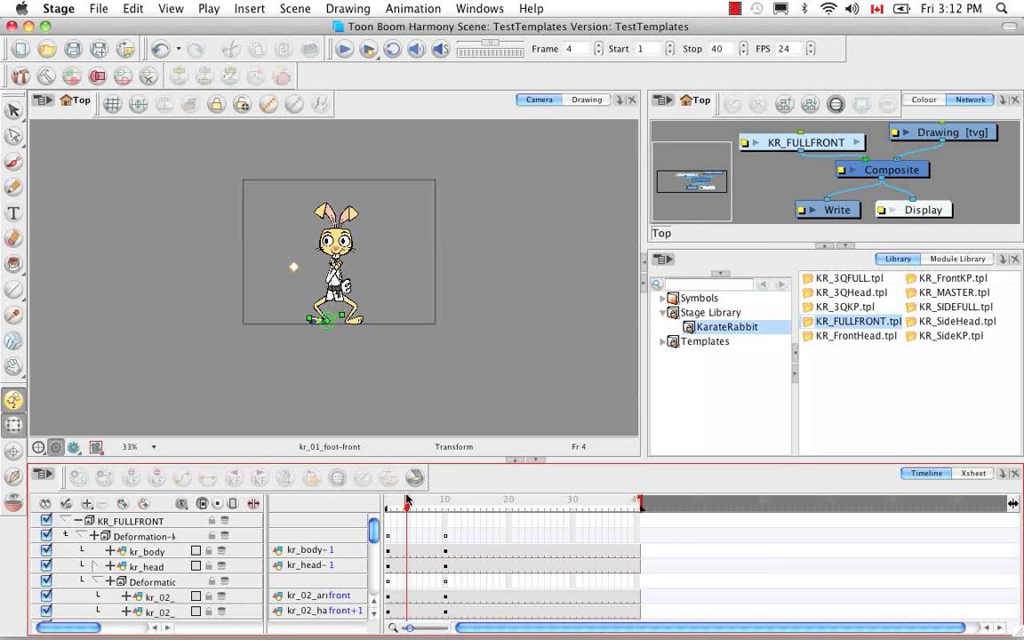
# Set a motion keyframe at frame 1 on the collapsed Deformation layer so all the rabbit's child layers interpolate, and expand the layer again.
pyautogui.click(388, 503)
pyautogui.click(80, 537)
pyautogui.click(387, 539)
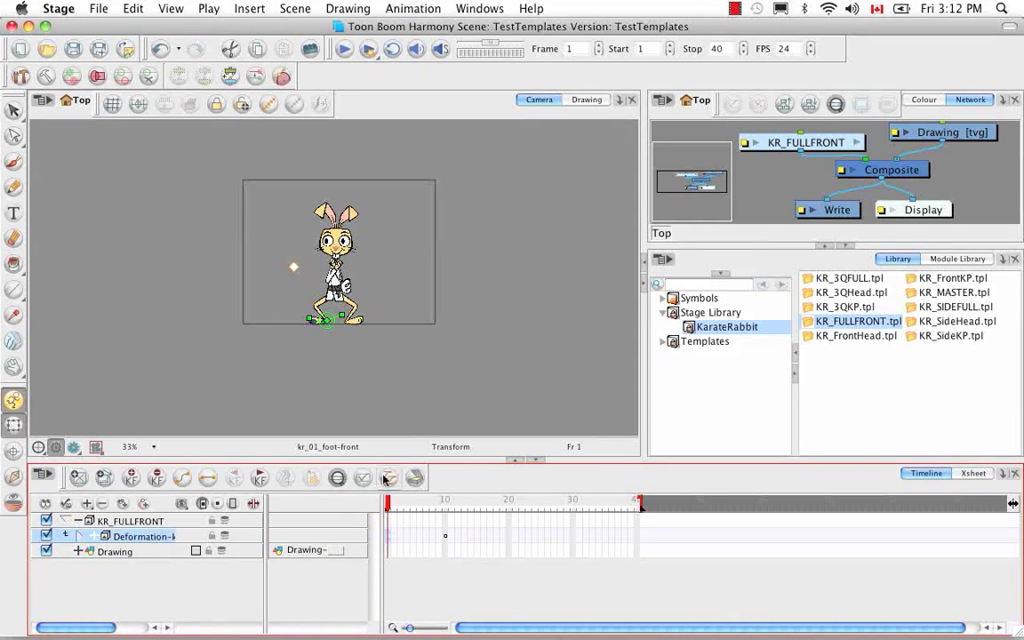
pyautogui.rightClick(388, 541)
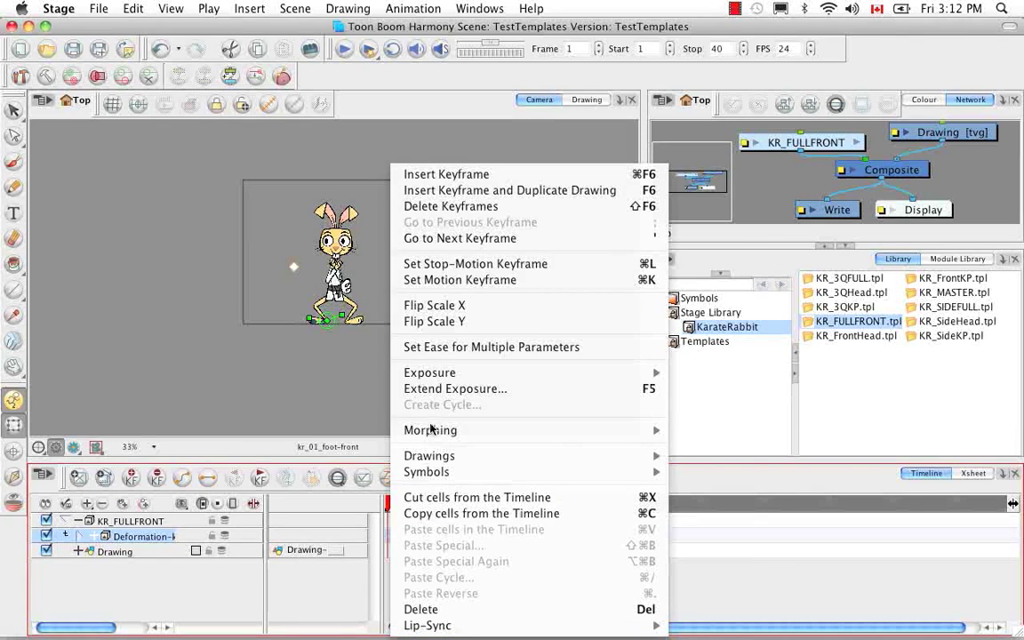
pyautogui.click(464, 281)
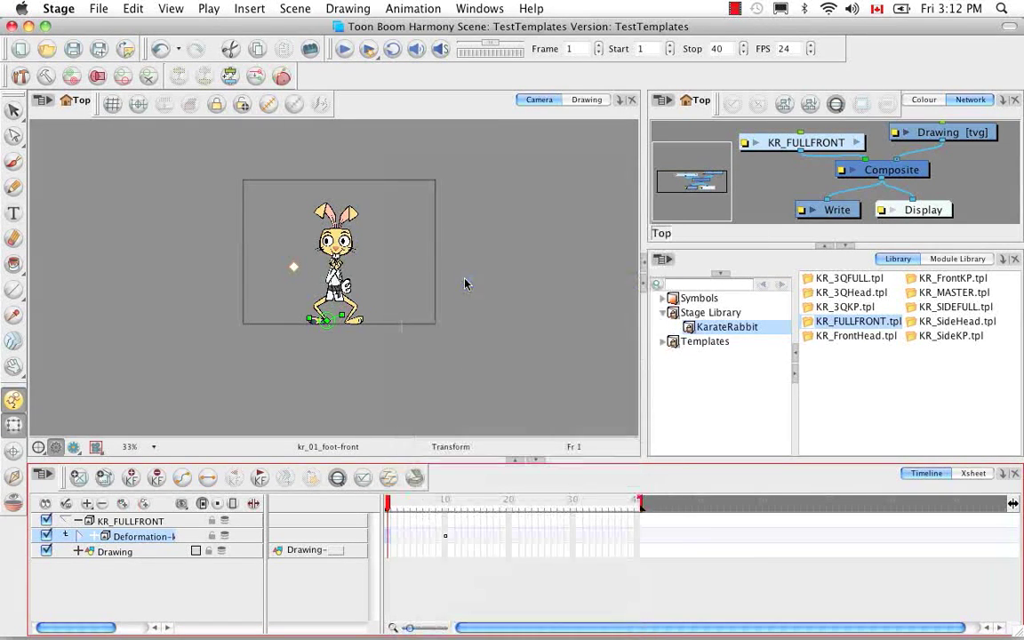
pyautogui.click(80, 537)
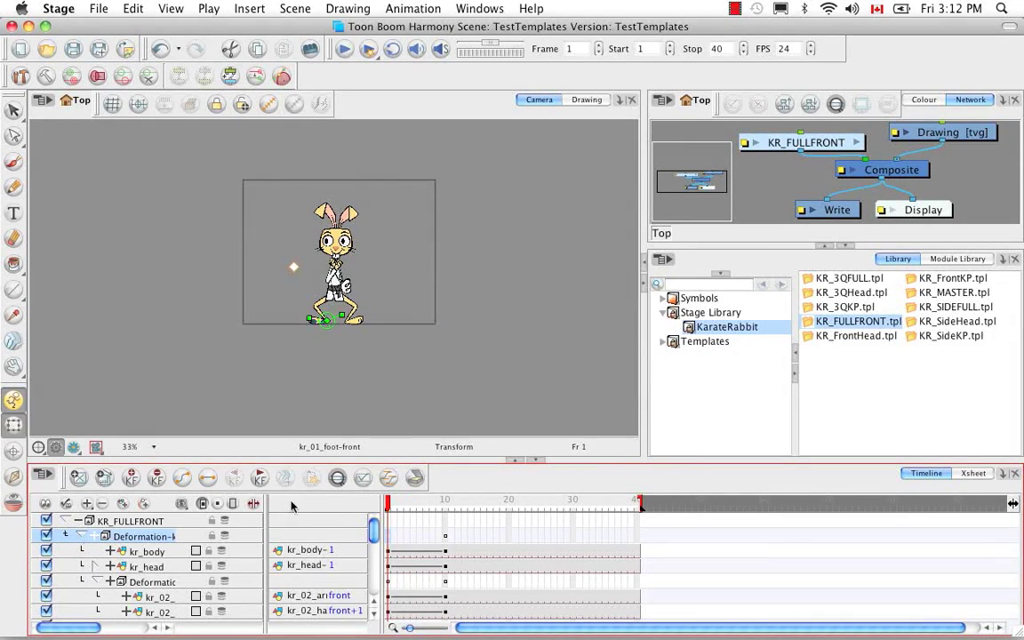
# Go to frame 10, select the kr_01_arm drawing and show its deformation controls.
pyautogui.moveTo(388, 504); pyautogui.dragTo(447, 503)
pyautogui.hotkey('shift', 'z')
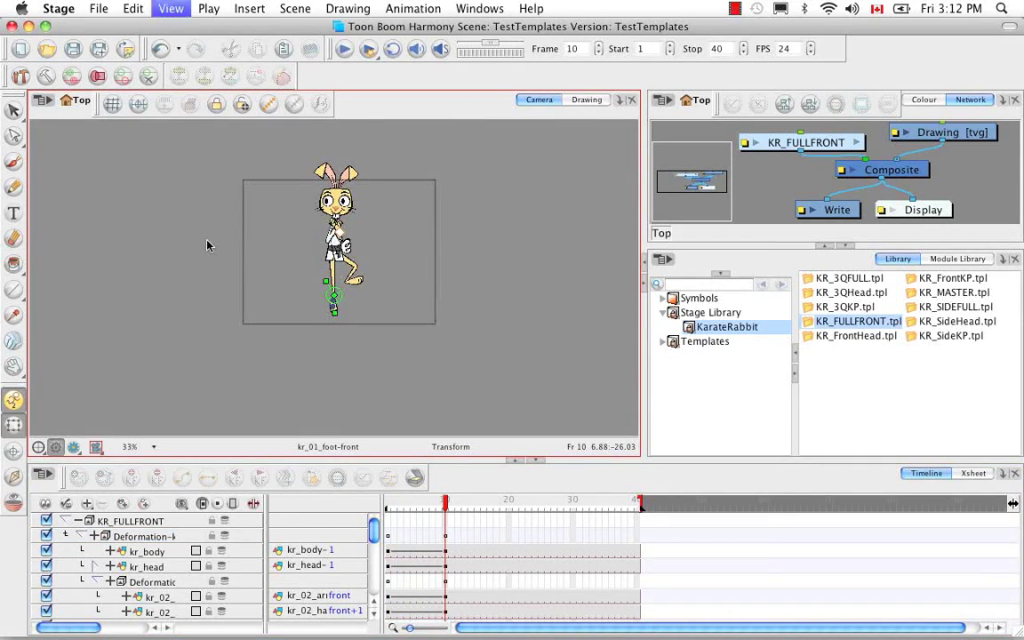
pyautogui.press('2')
pyautogui.press('2')
pyautogui.press('space')
pyautogui.moveTo(363, 162)
pyautogui.mouseDown()
pyautogui.moveTo(366, 323)
pyautogui.moveTo(375, 318)
pyautogui.moveTo(382, 381)
pyautogui.mouseUp()
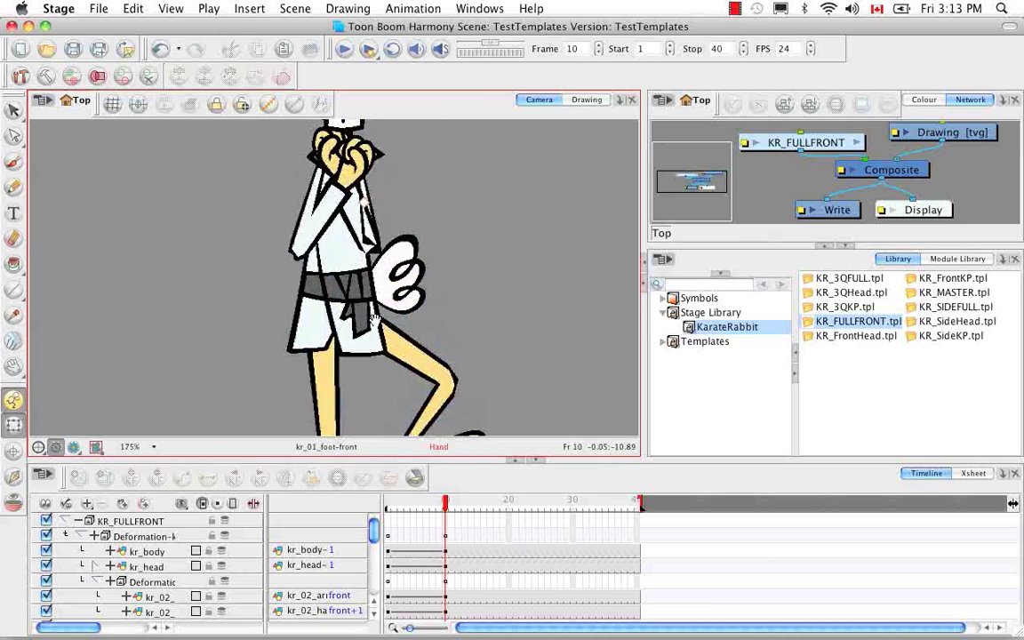
pyautogui.hotkey('shift', 't')
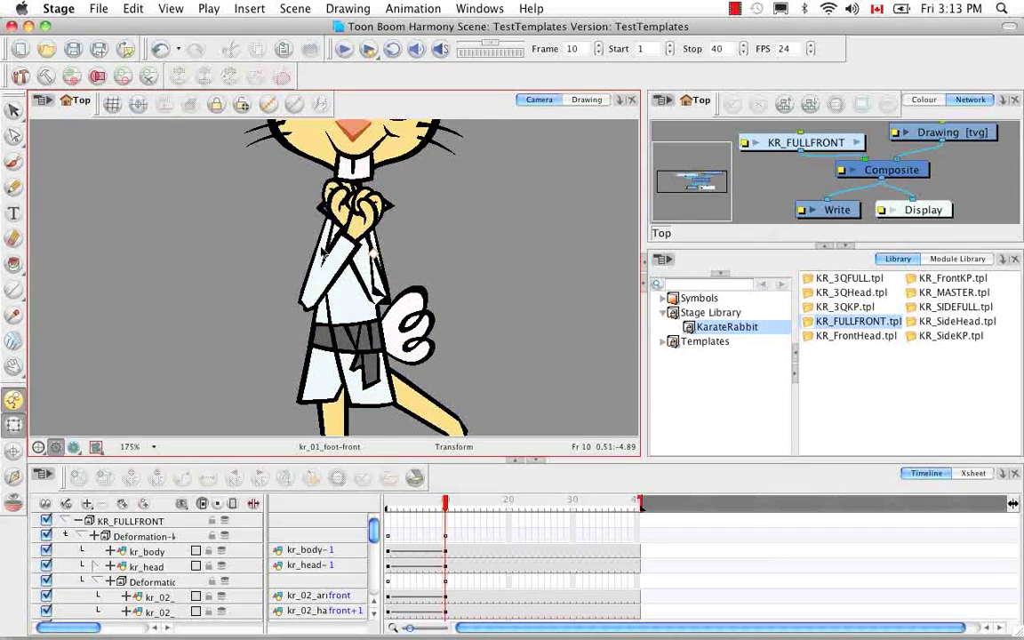
pyautogui.click(333, 238)
pyautogui.press('b')
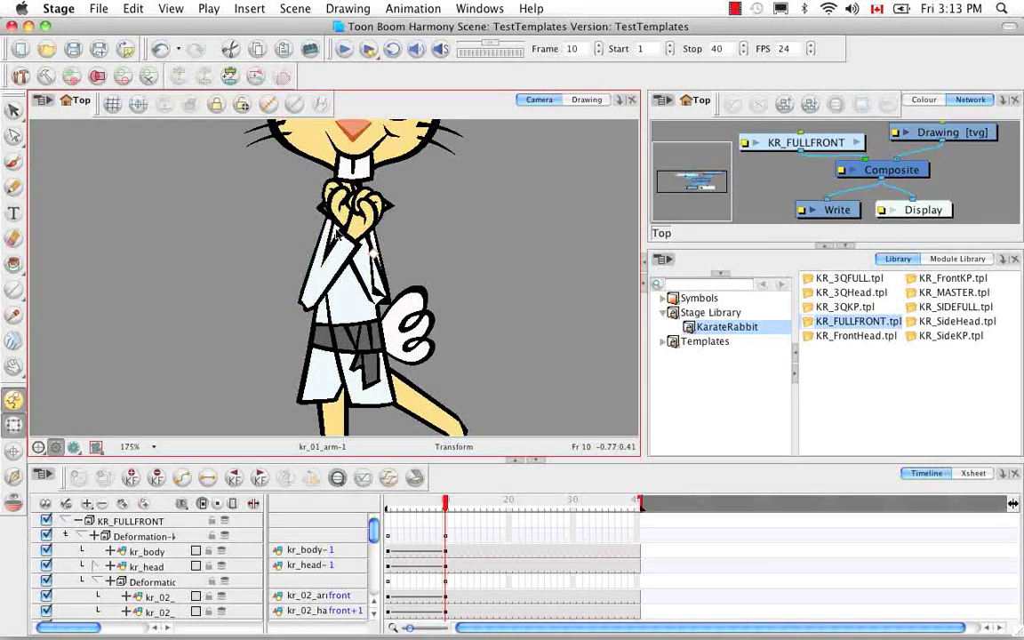
pyautogui.click(267, 105)
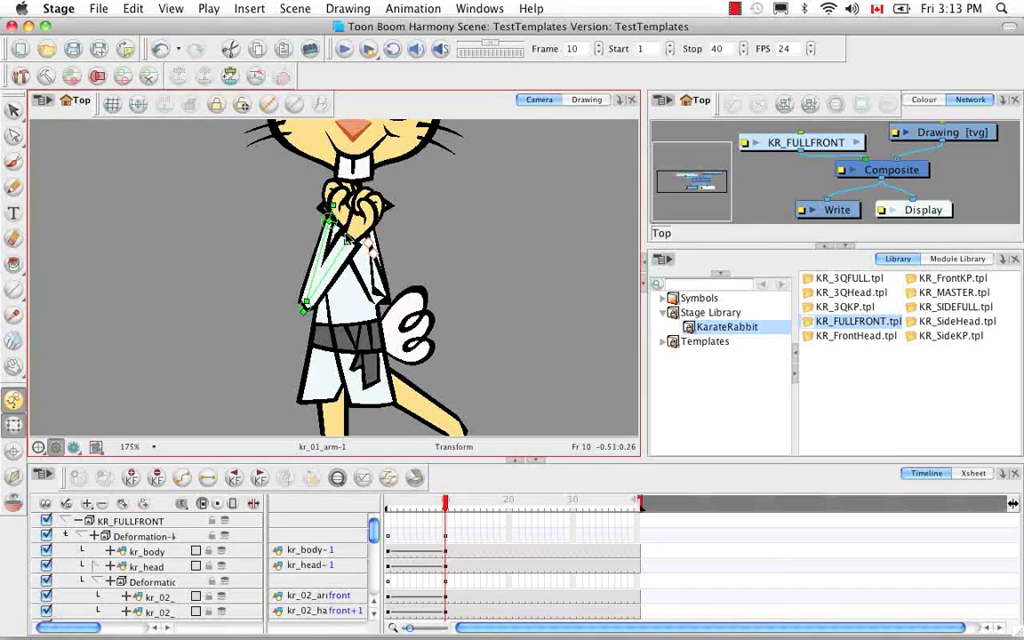
# Straighten the kr_01_arm by rotating its forearm down in line with the upper arm, and deselect it.
pyautogui.moveTo(352, 263); pyautogui.dragTo(289, 373)
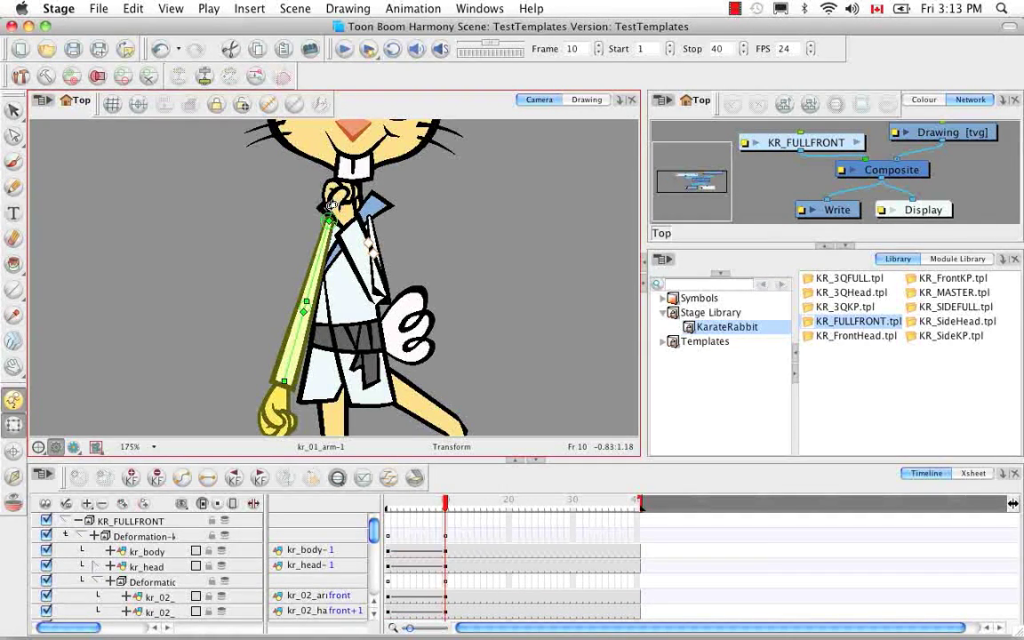
pyautogui.moveTo(329, 205); pyautogui.dragTo(330, 207)
pyautogui.moveTo(387, 387); pyautogui.dragTo(400, 334)
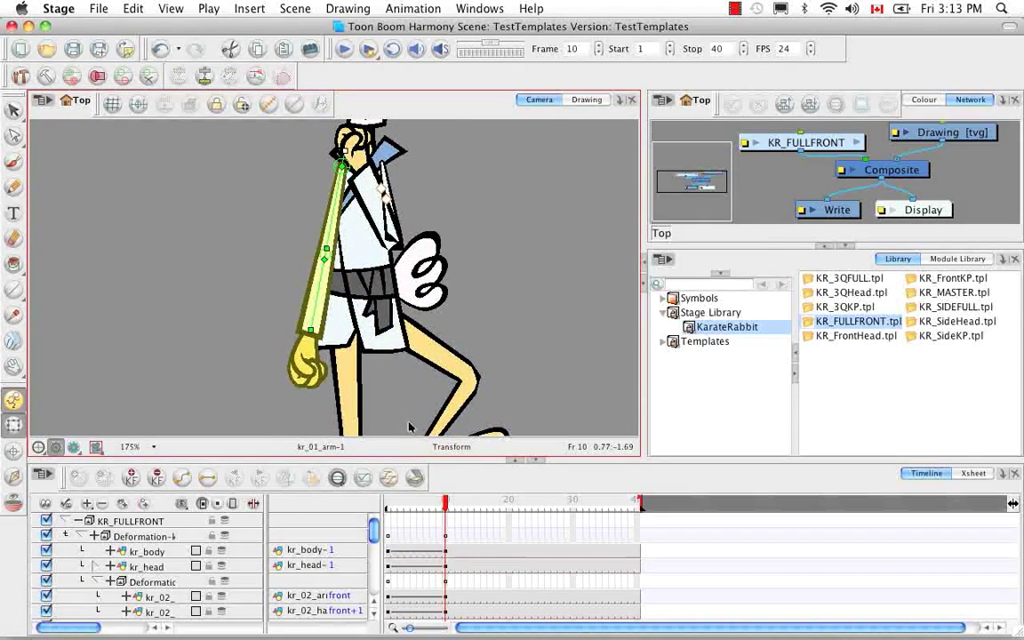
pyautogui.click(260, 361)
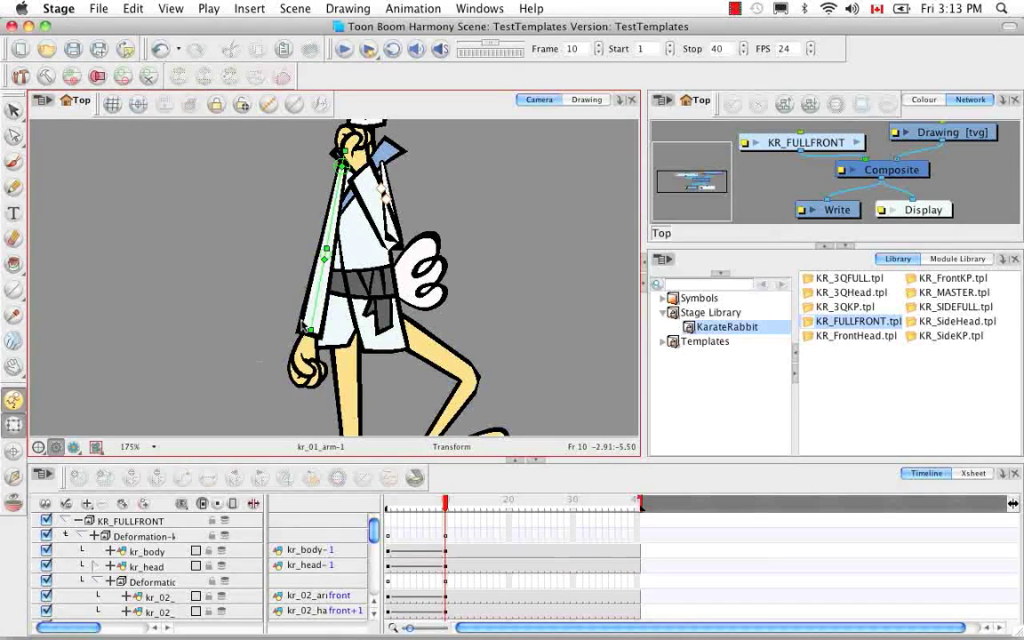
# Expand the kr_01_arm layer's parameters in the timeline and set its Position Z to 0.00 at frame 10.
pyautogui.click(311, 329)
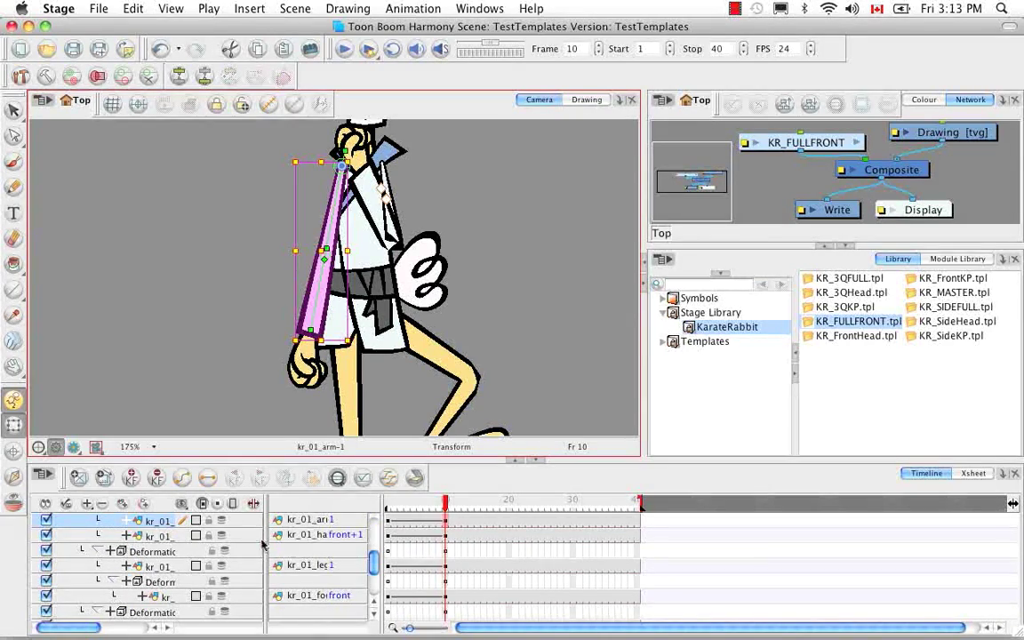
pyautogui.scroll(1, 336, 547)
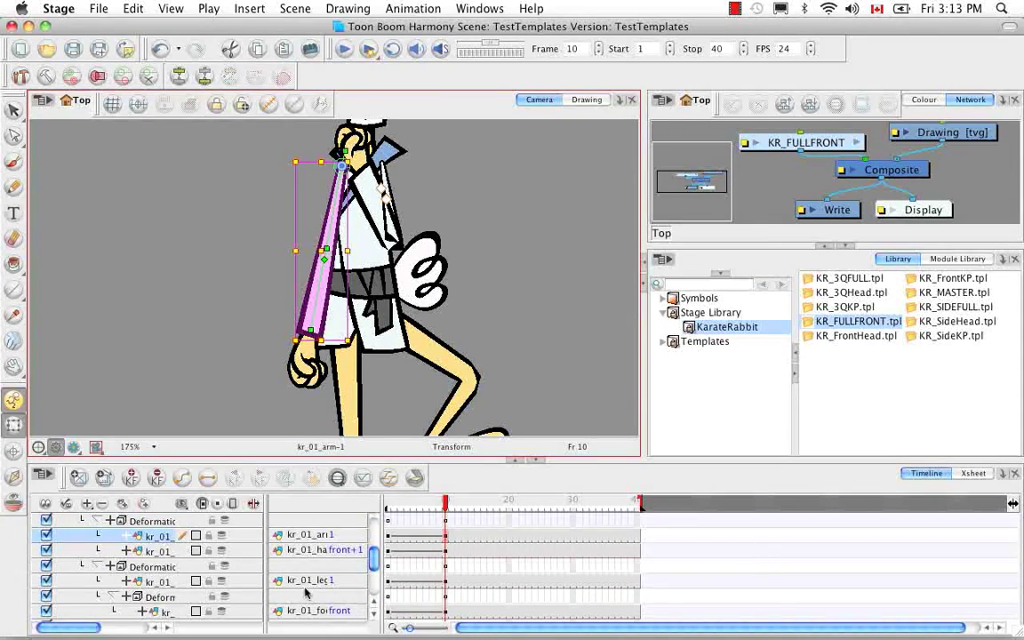
pyautogui.click(195, 530)
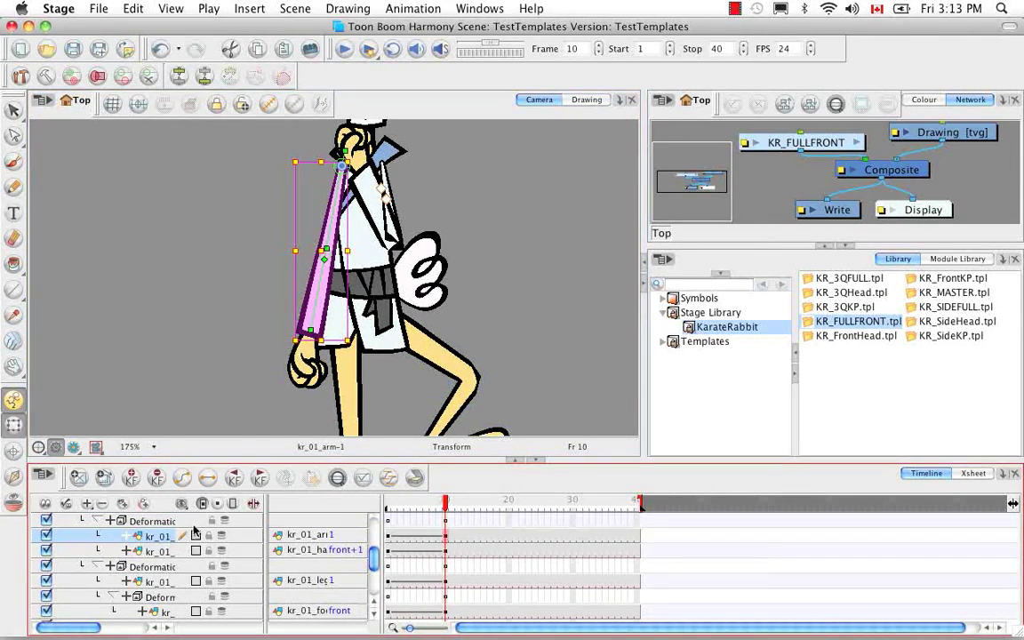
pyautogui.click(126, 537)
pyautogui.moveTo(87, 629); pyautogui.dragTo(120, 631)
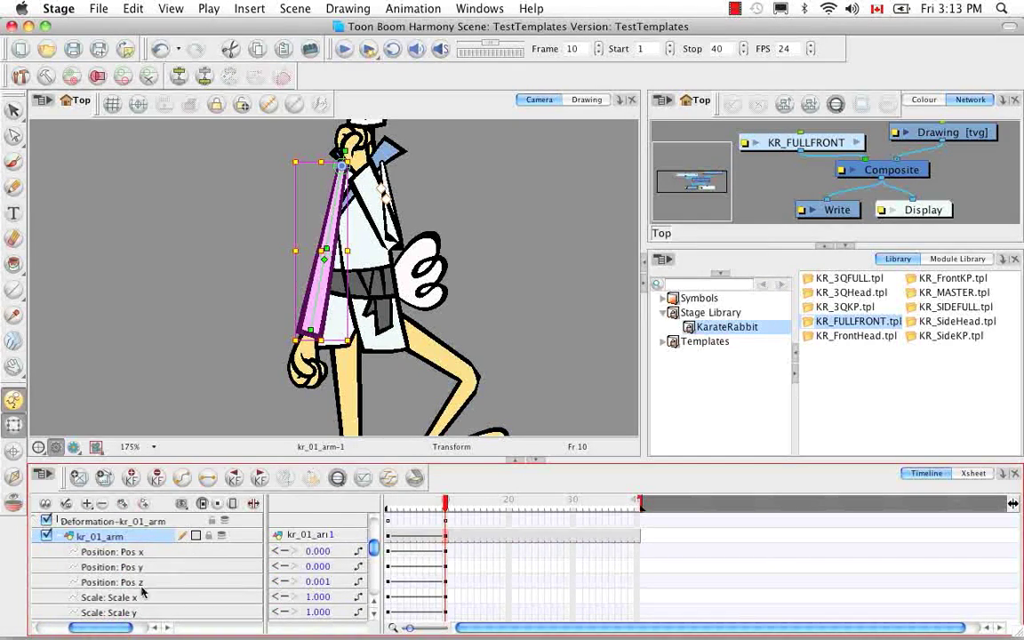
pyautogui.click(318, 581)
pyautogui.write('0')
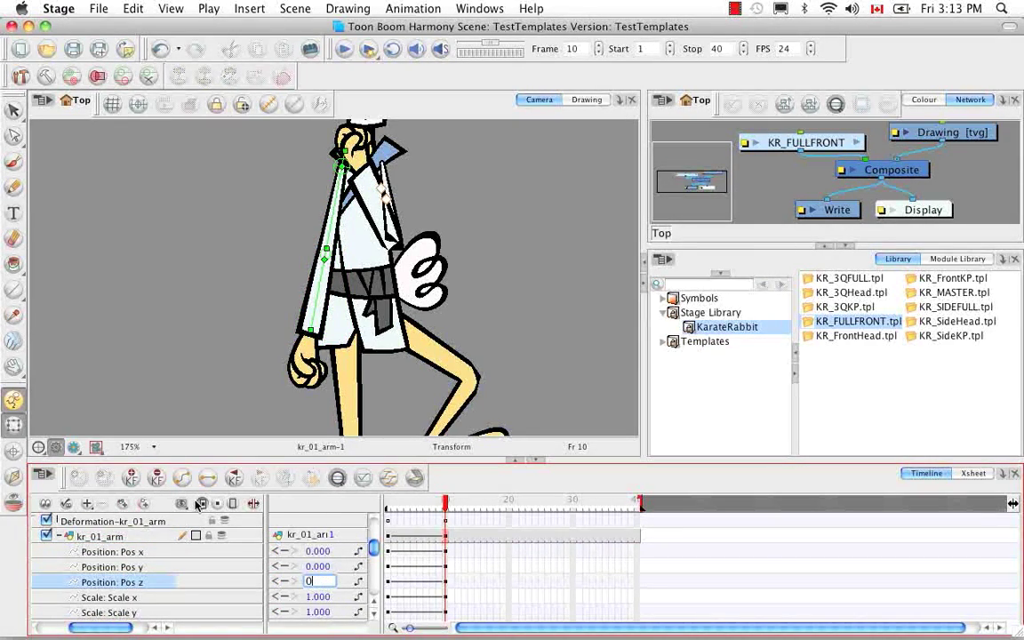
pyautogui.write('.00')
pyautogui.press('Return')
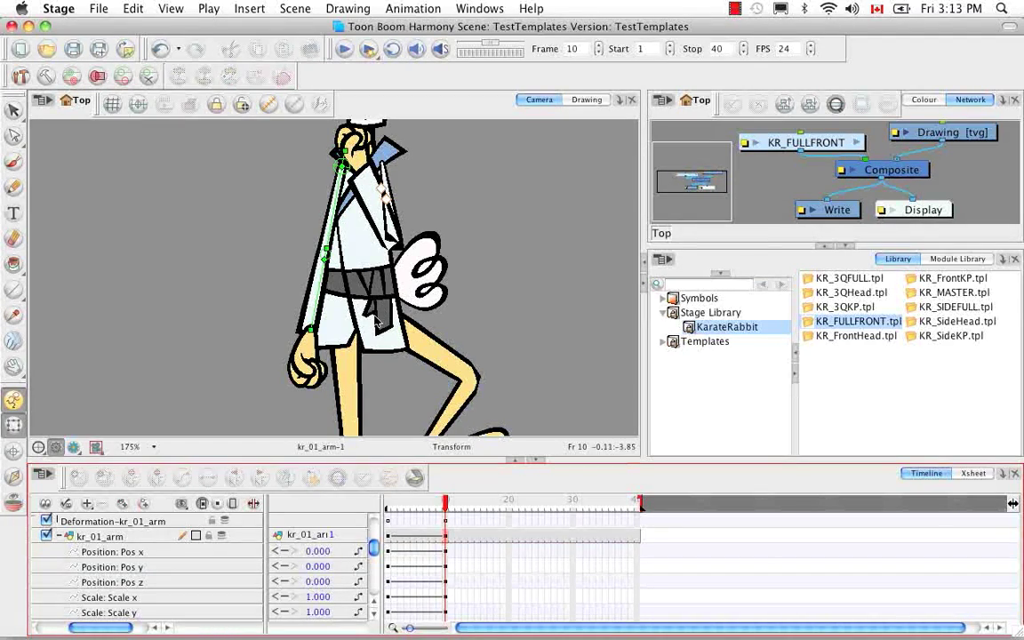
# Expand the kr_01_hand layer's parameters in the timeline and set its Position Z to 0.00 at frame 10.
pyautogui.click(374, 612)
pyautogui.scroll(-4, 374, 619)
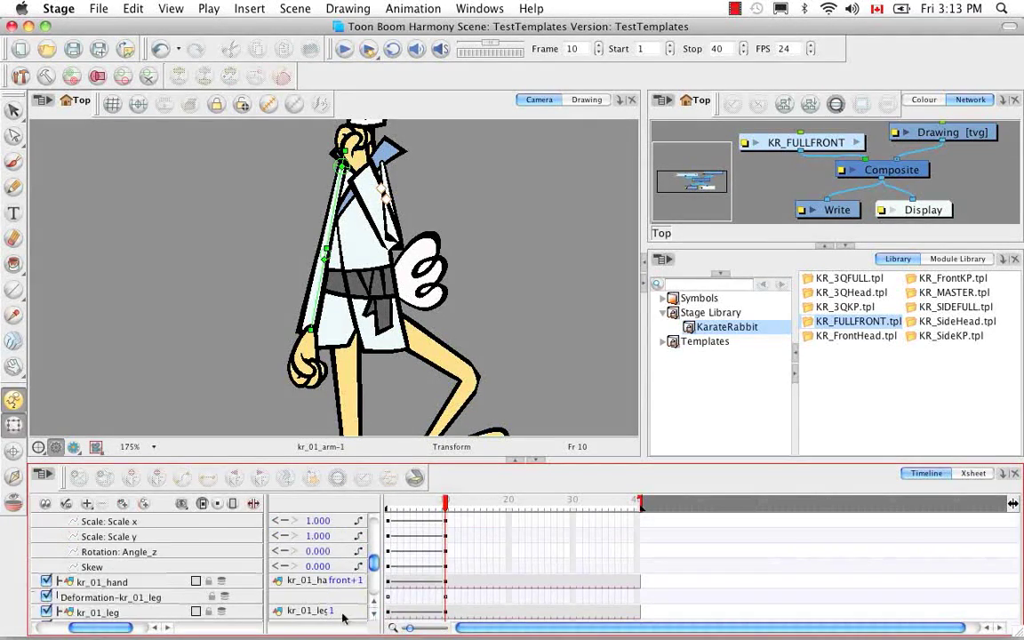
pyautogui.click(59, 582)
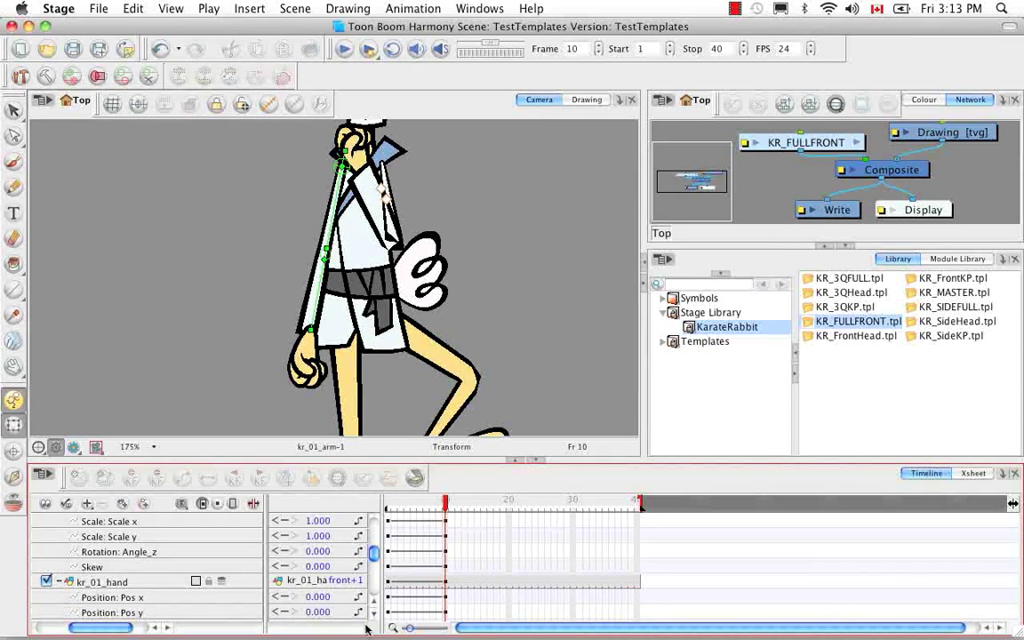
pyautogui.scroll(-3, 374, 619)
pyautogui.click(319, 581)
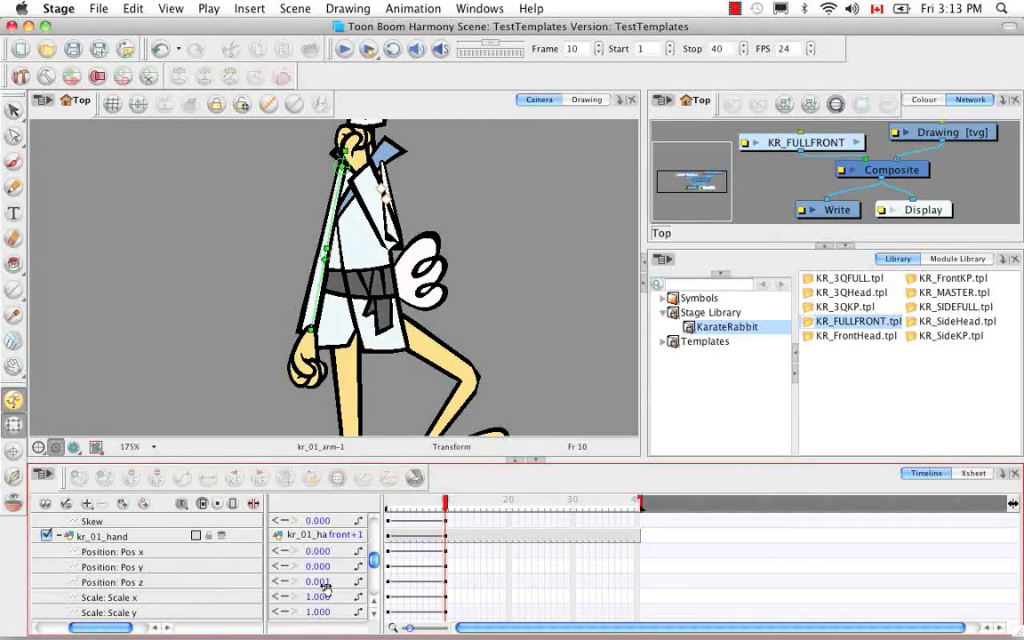
pyautogui.write('0.')
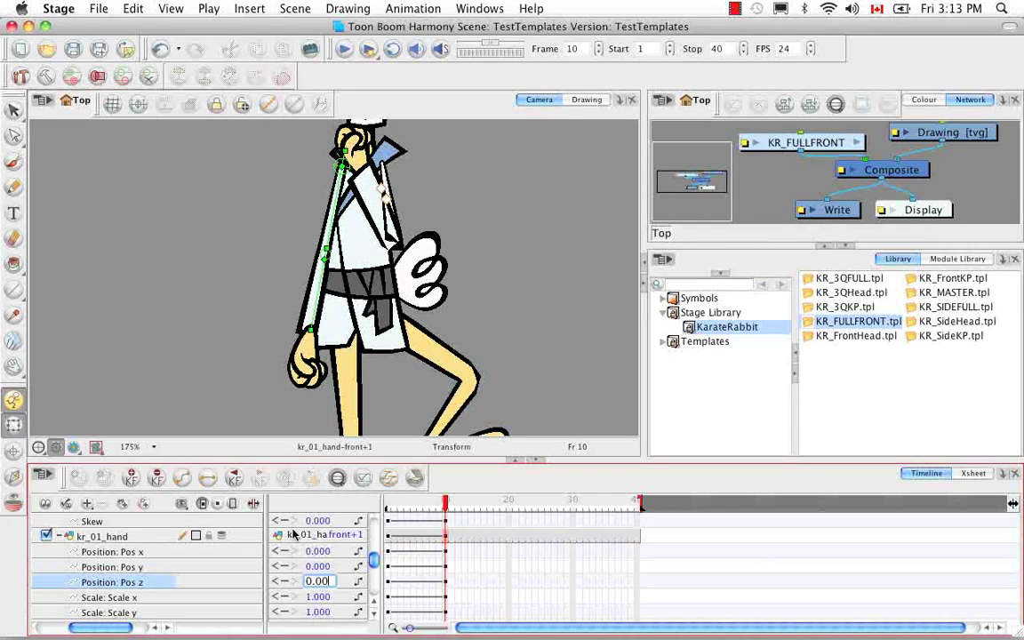
pyautogui.press('Return')
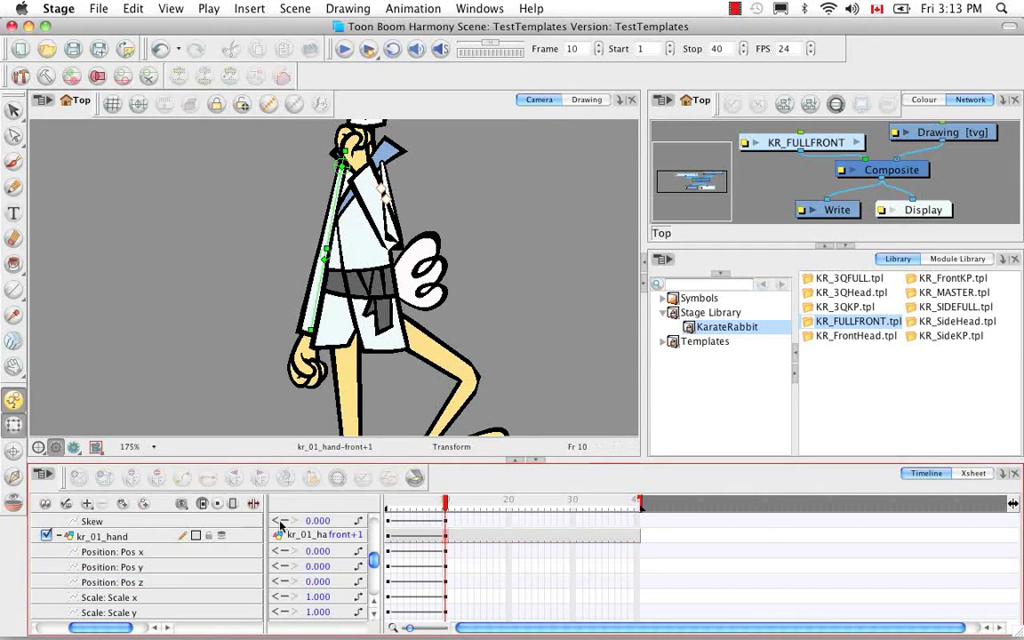
# Swap the kr_01_hand drawing to the open hand "front", rotate it slightly outward at the wrist, and deselect it.
pyautogui.click(313, 364)
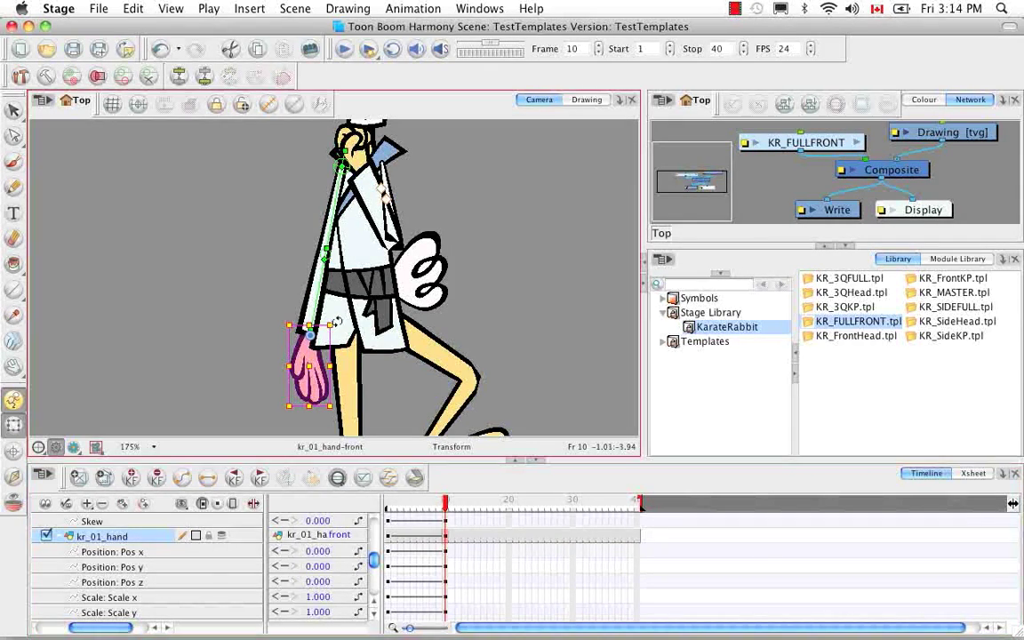
pyautogui.moveTo(339, 326); pyautogui.dragTo(343, 331)
pyautogui.click(472, 278)
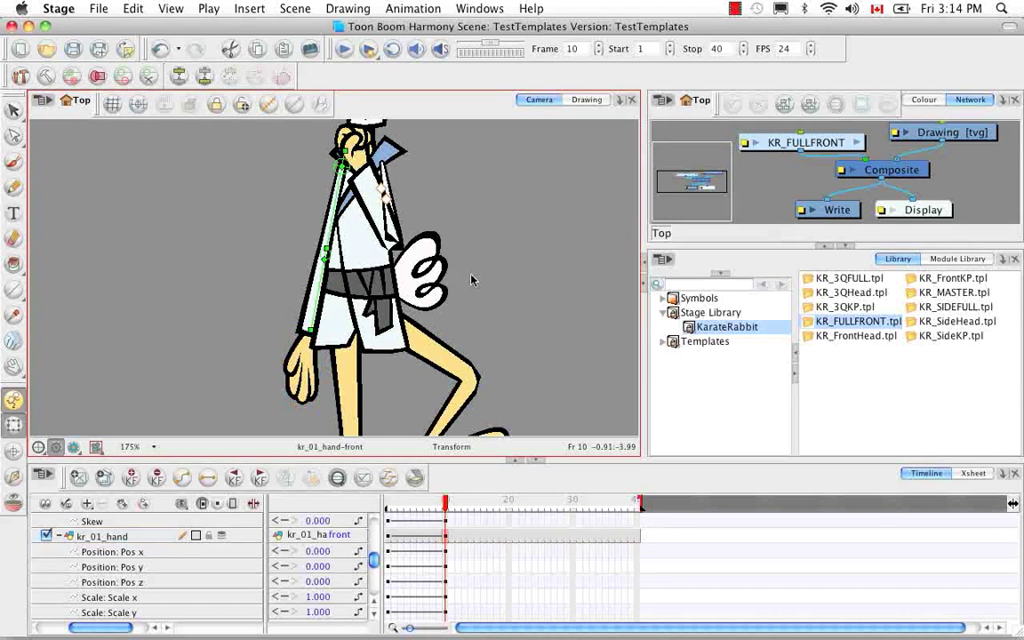
# Show the kr_02_arm deformation controls, swing its raised forearm down in line with the upper arm, adjust the wrist point, and deselect it.
pyautogui.click(386, 178)
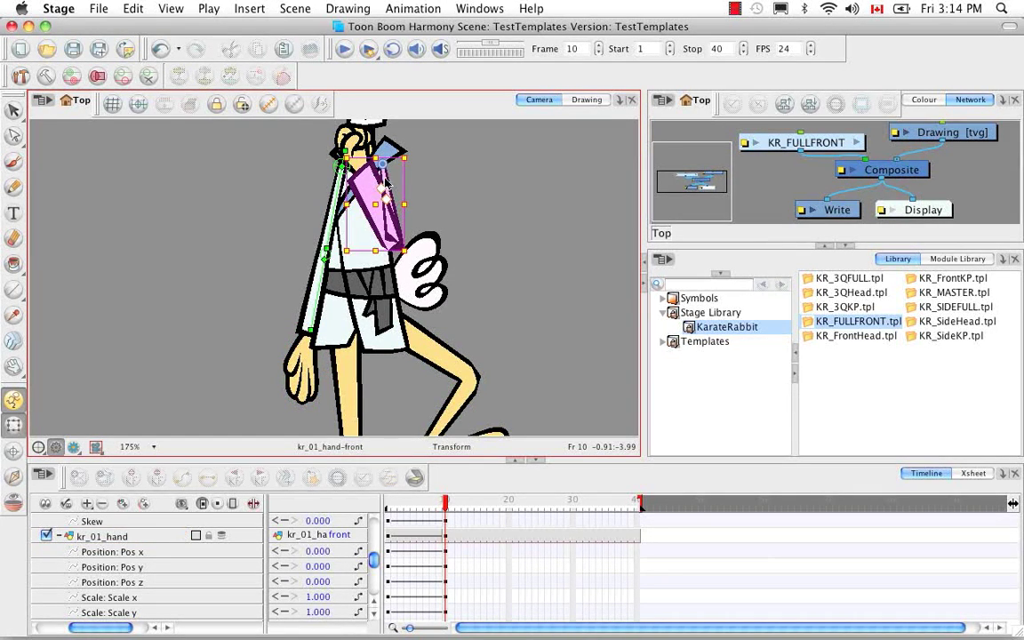
pyautogui.press('b')
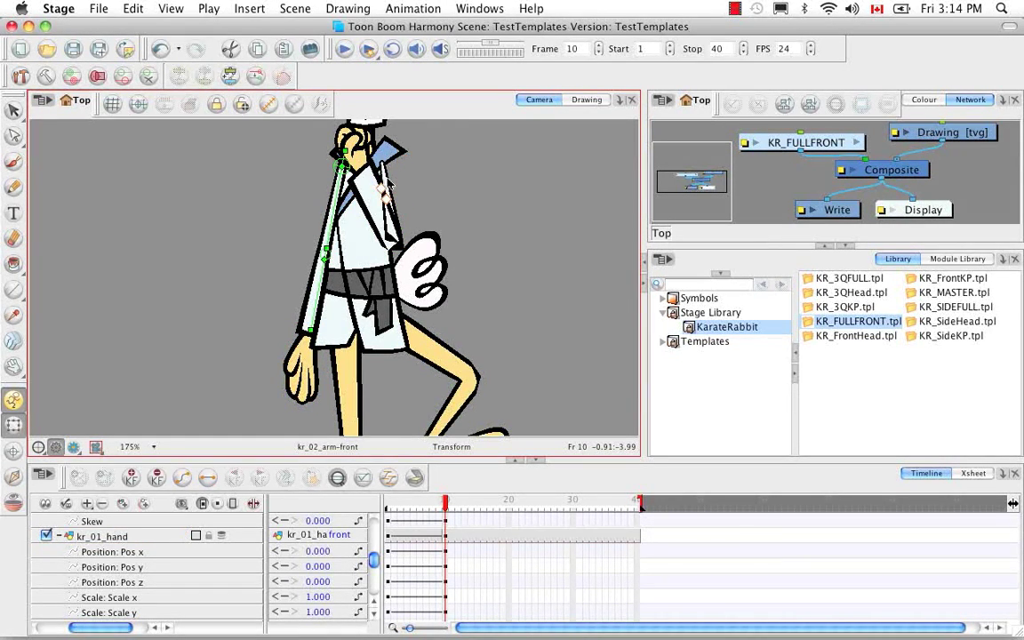
pyautogui.click(270, 105)
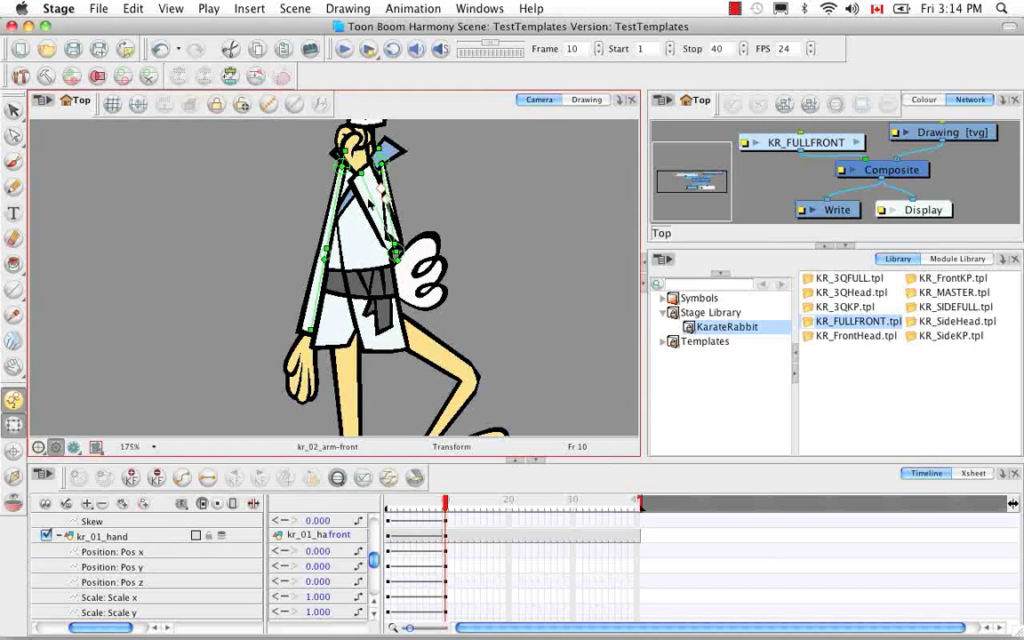
pyautogui.moveTo(364, 186); pyautogui.dragTo(419, 354)
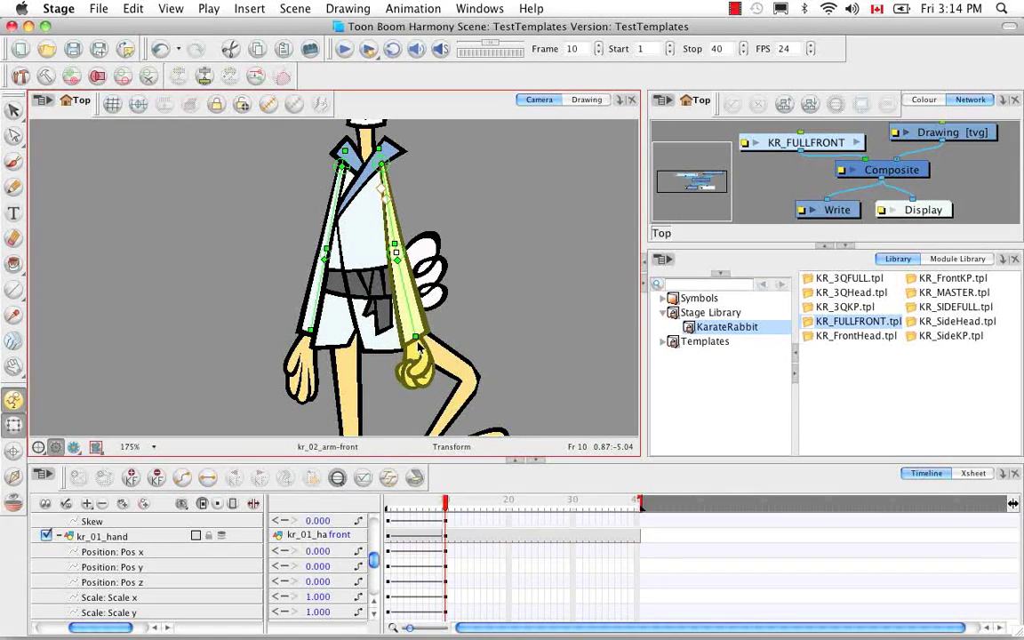
pyautogui.moveTo(415, 332); pyautogui.dragTo(414, 328)
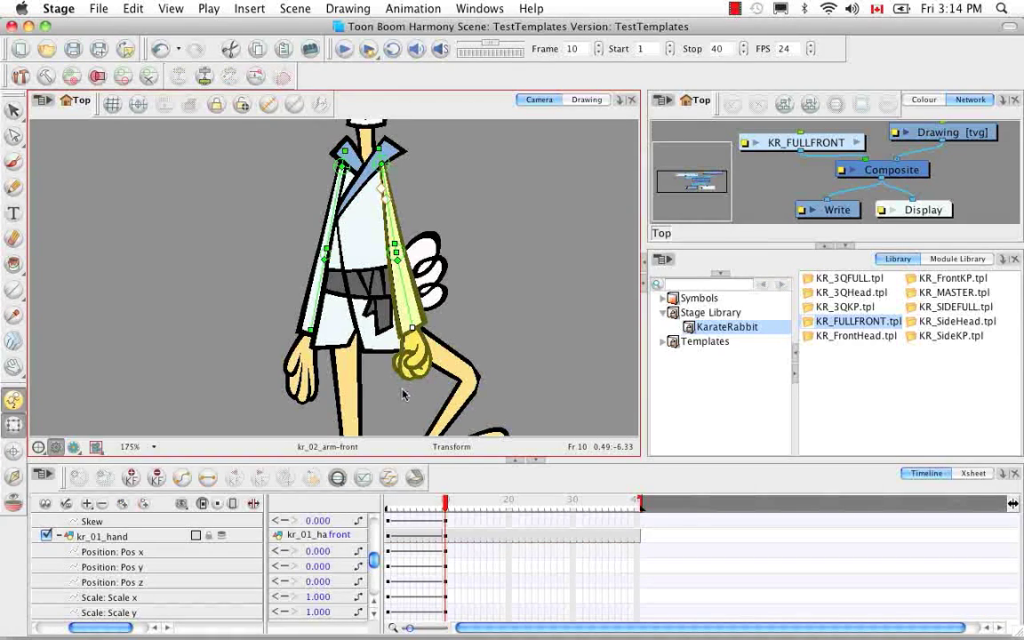
pyautogui.click(459, 318)
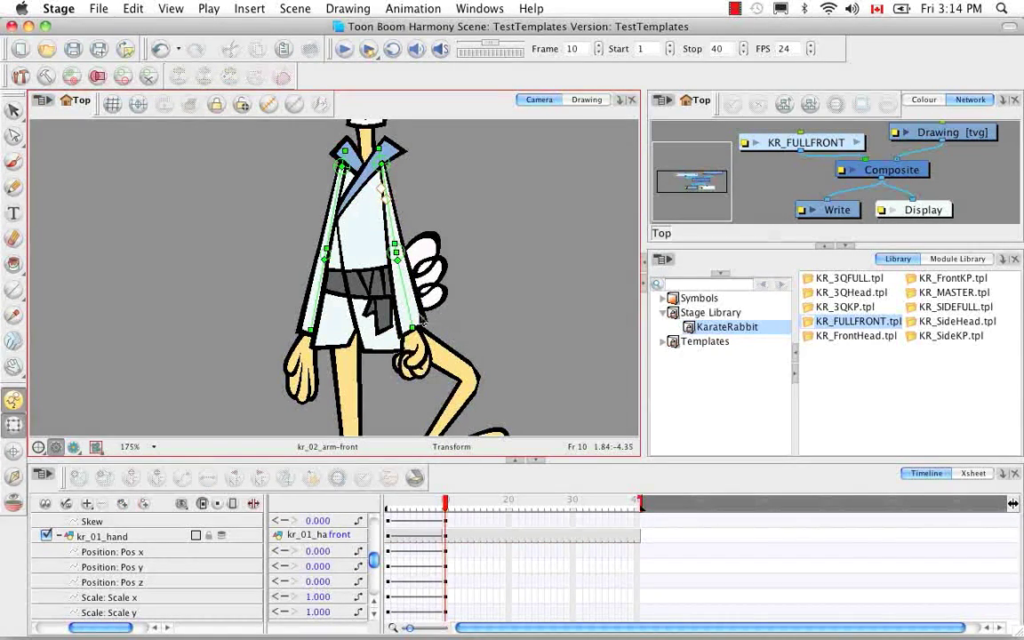
# Locate kr_02_arm in the timeline, expand its parameters and set its Position Z to -0.001 at frame 10.
pyautogui.click(420, 311)
pyautogui.click(337, 480)
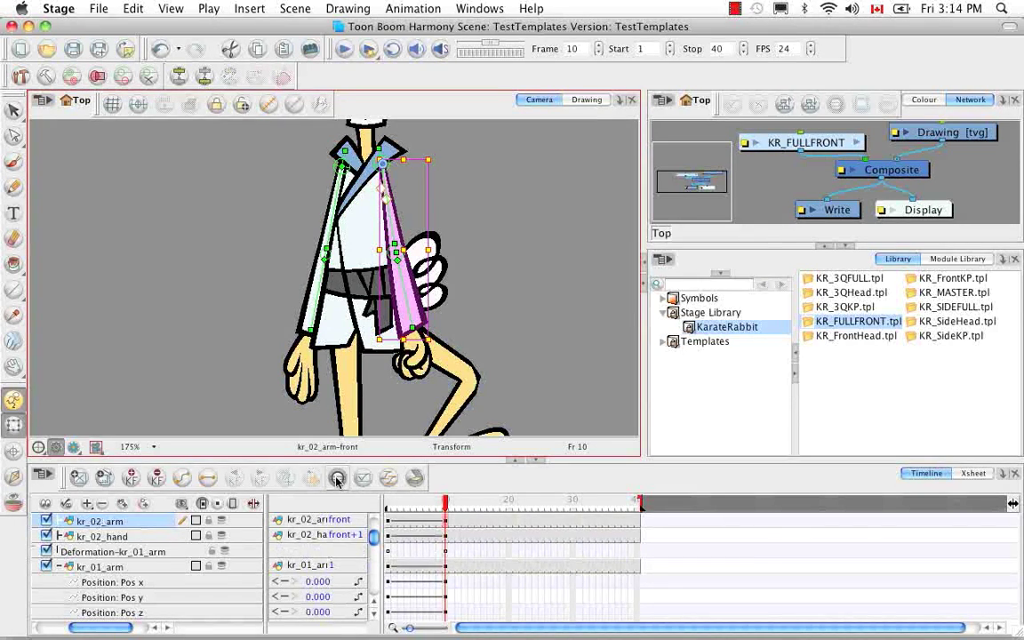
pyautogui.click(67, 523)
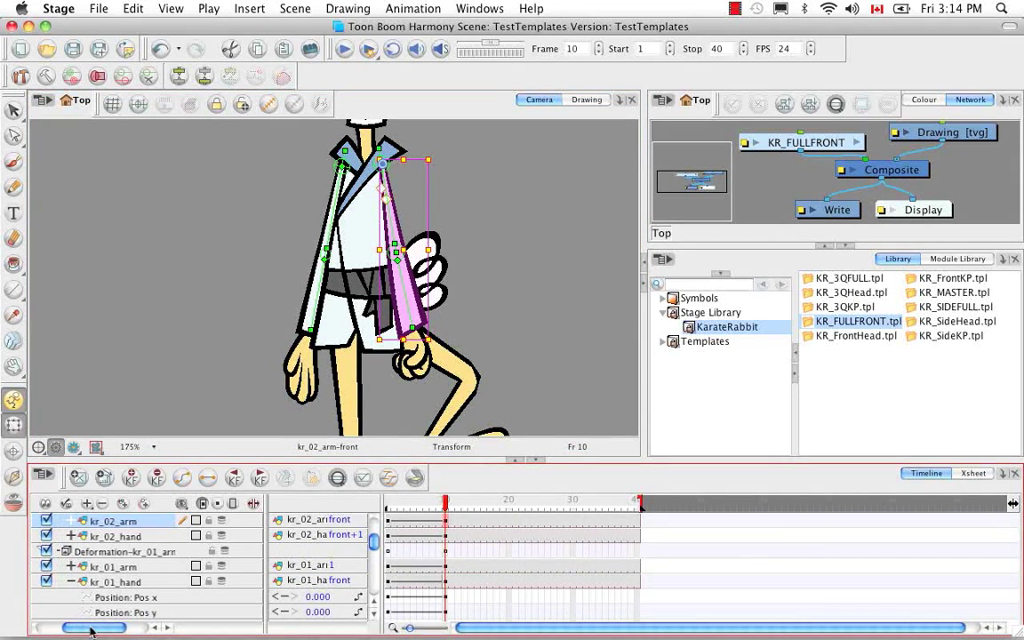
pyautogui.hscroll(-2, 79, 596)
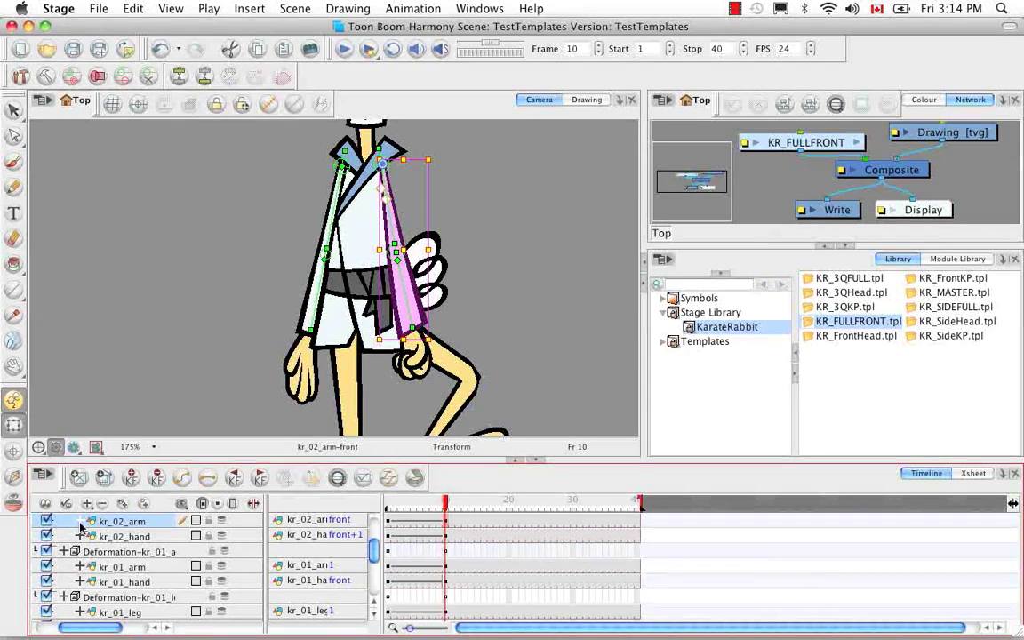
pyautogui.click(80, 522)
pyautogui.click(238, 568)
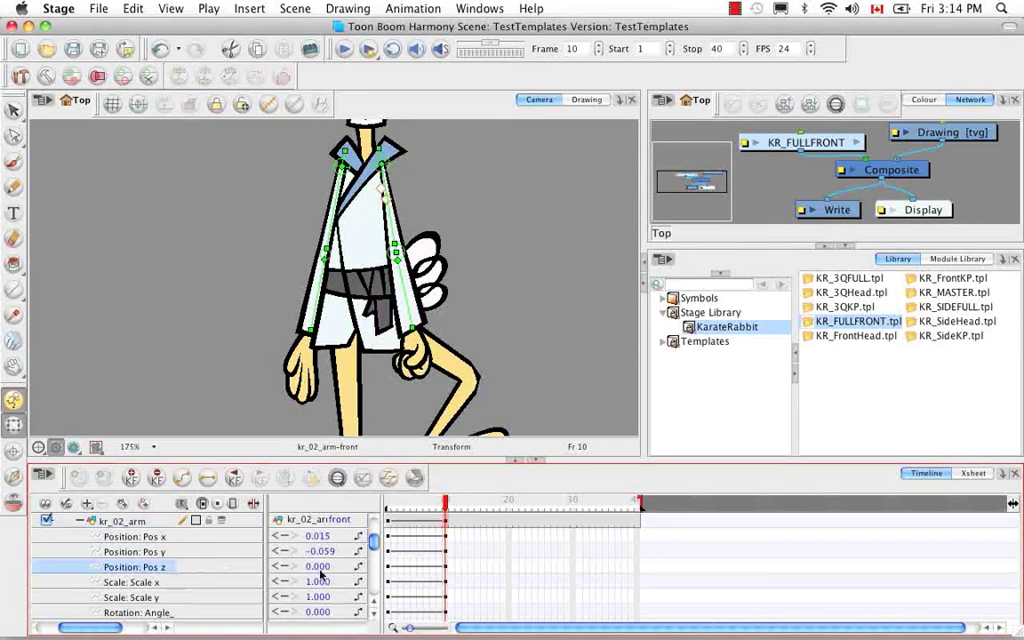
pyautogui.click(322, 569)
pyautogui.write('-')
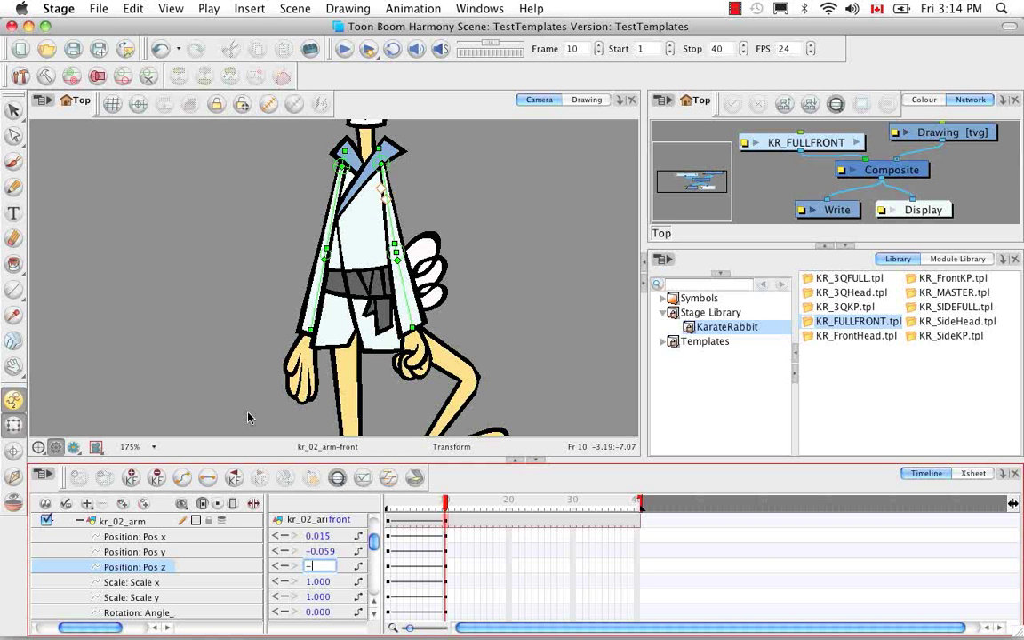
pyautogui.write('0.001')
pyautogui.press('Return')
# Set the kr_02_hand layer's Position Z to -0.001 at frame 10 and swap its drawing to the open hand "front".
pyautogui.click(423, 364)
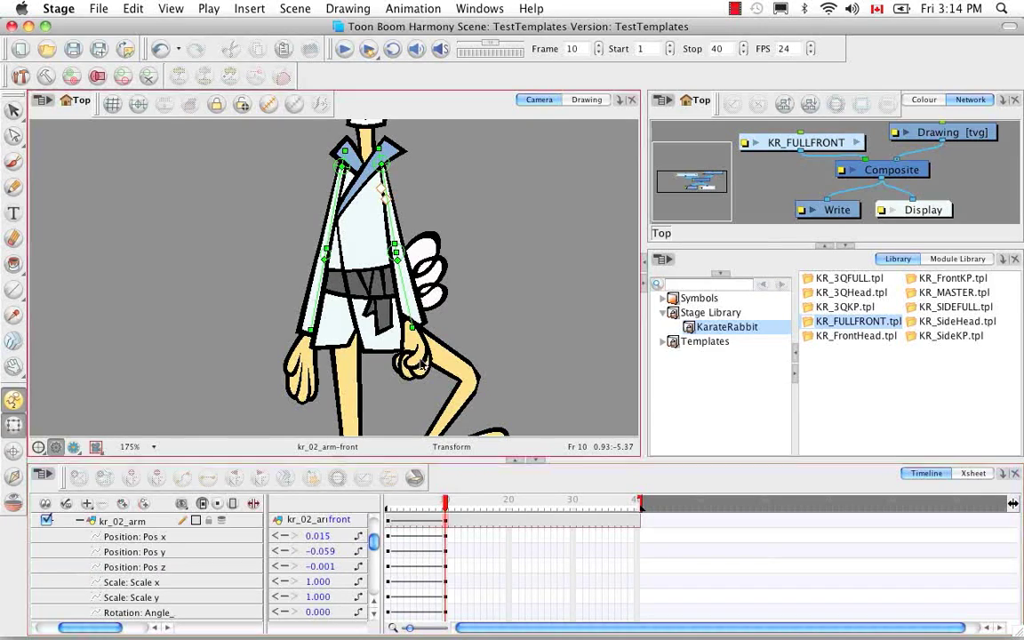
pyautogui.click(424, 364)
pyautogui.click(79, 477)
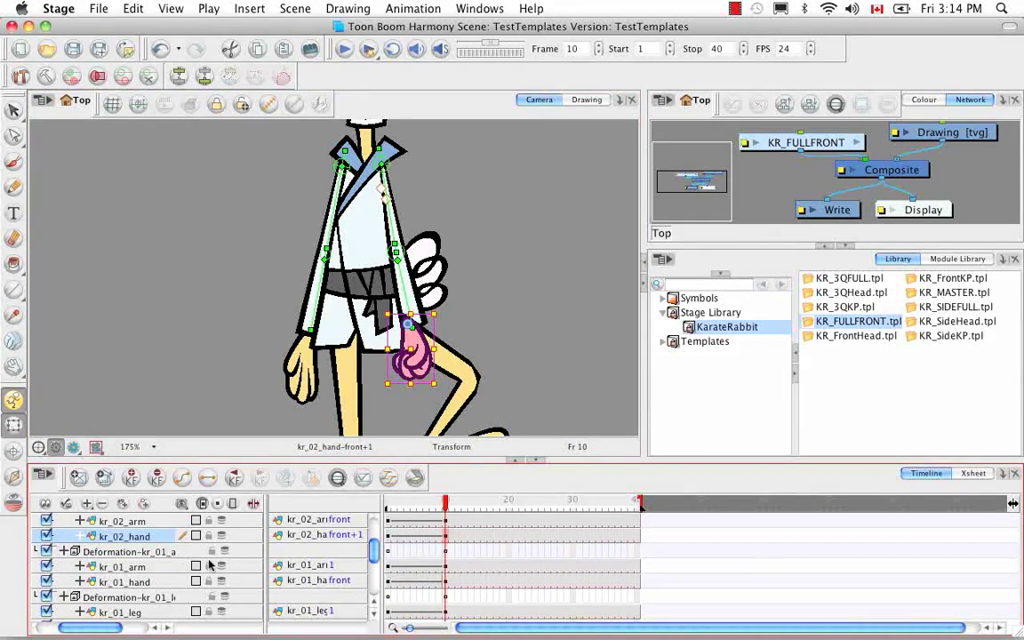
pyautogui.click(80, 536)
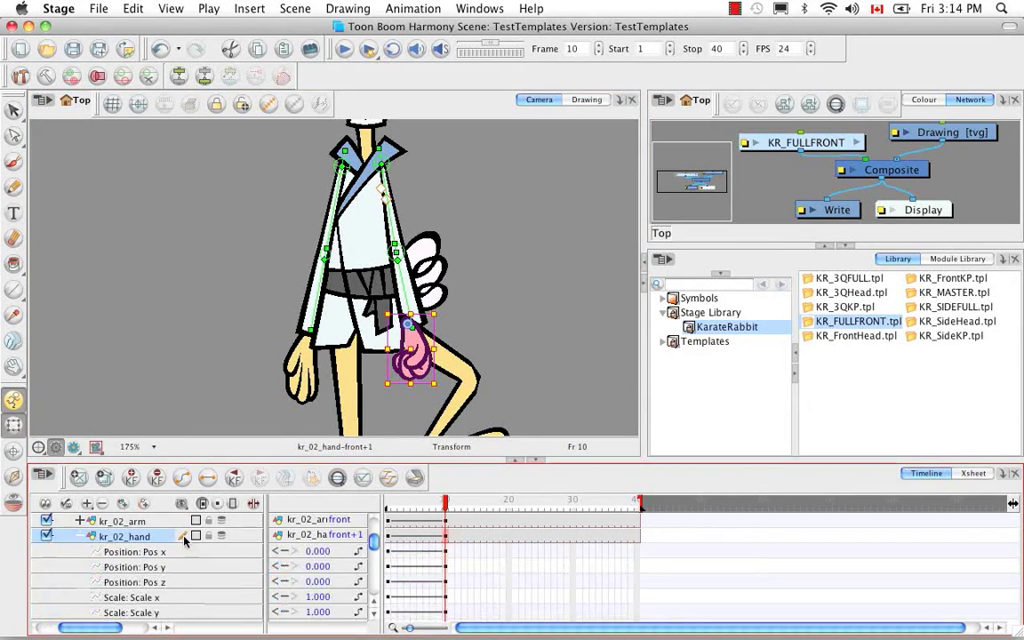
pyautogui.click(312, 581)
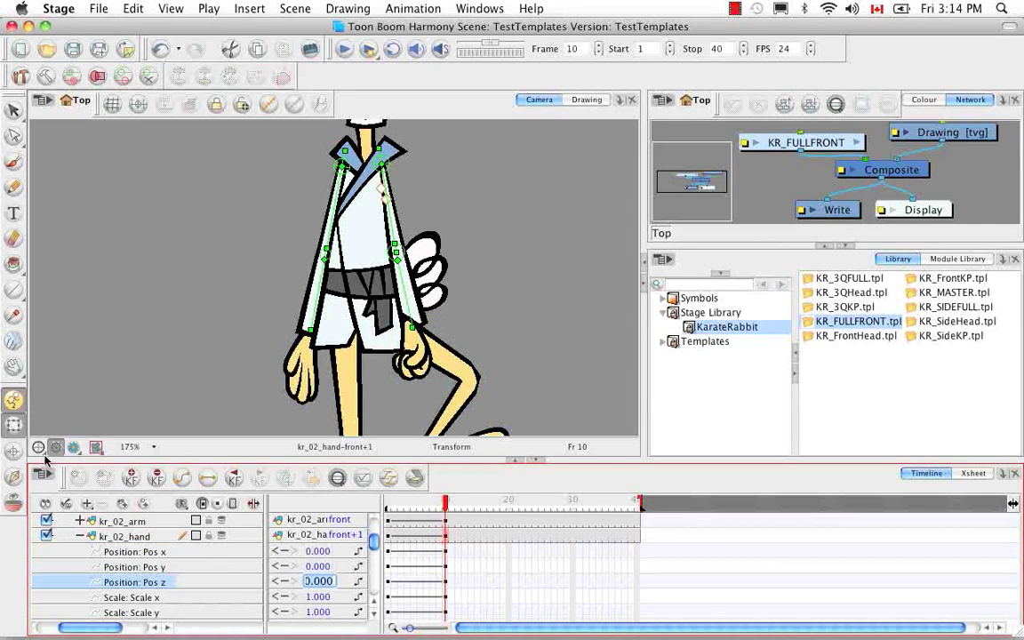
pyautogui.write('-0')
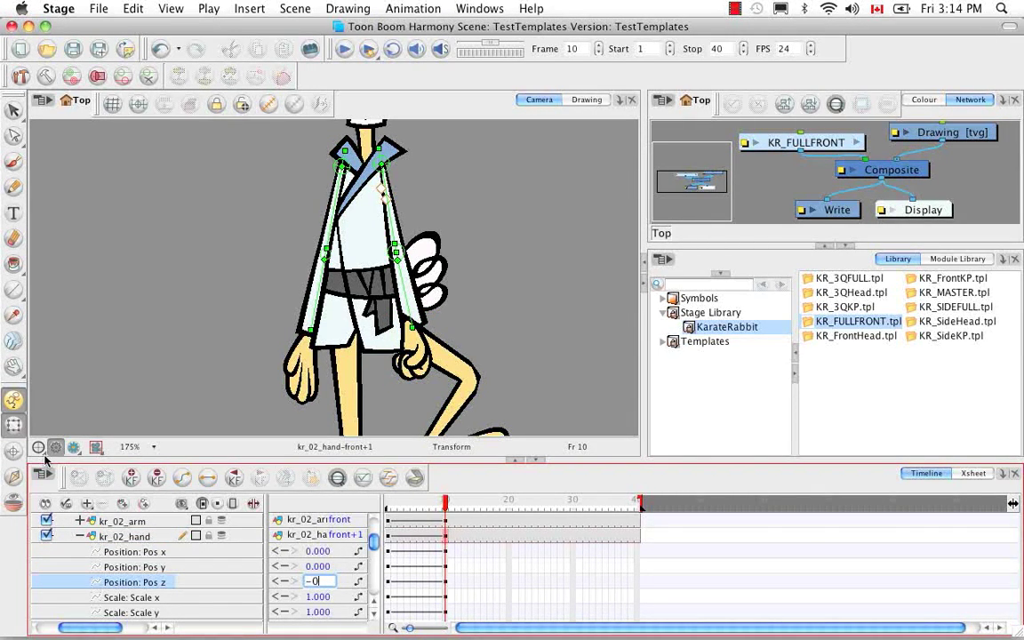
pyautogui.write('.001')
pyautogui.press('Return')
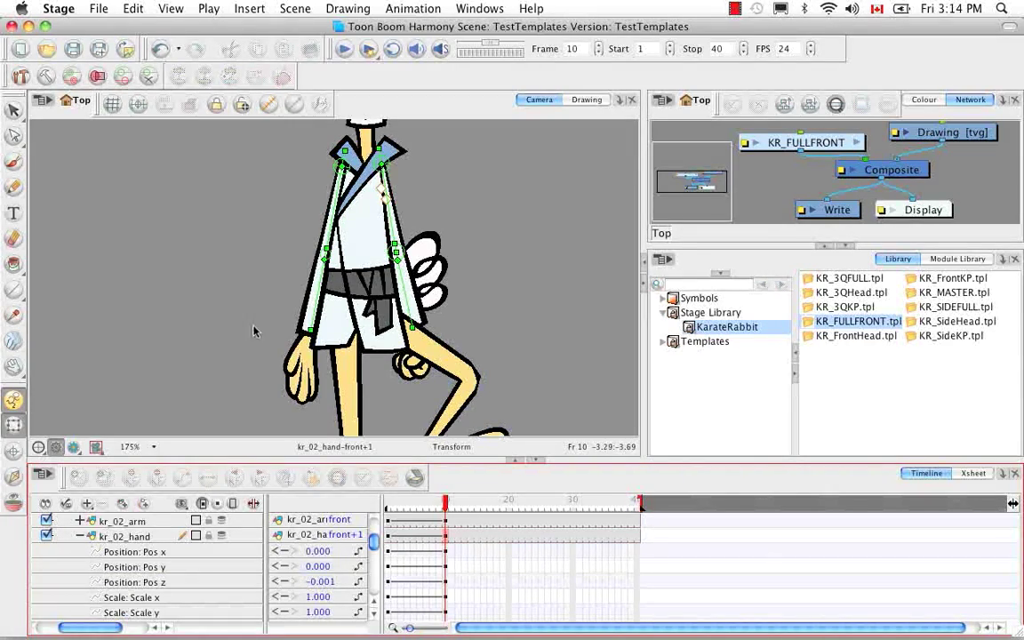
pyautogui.click(349, 538)
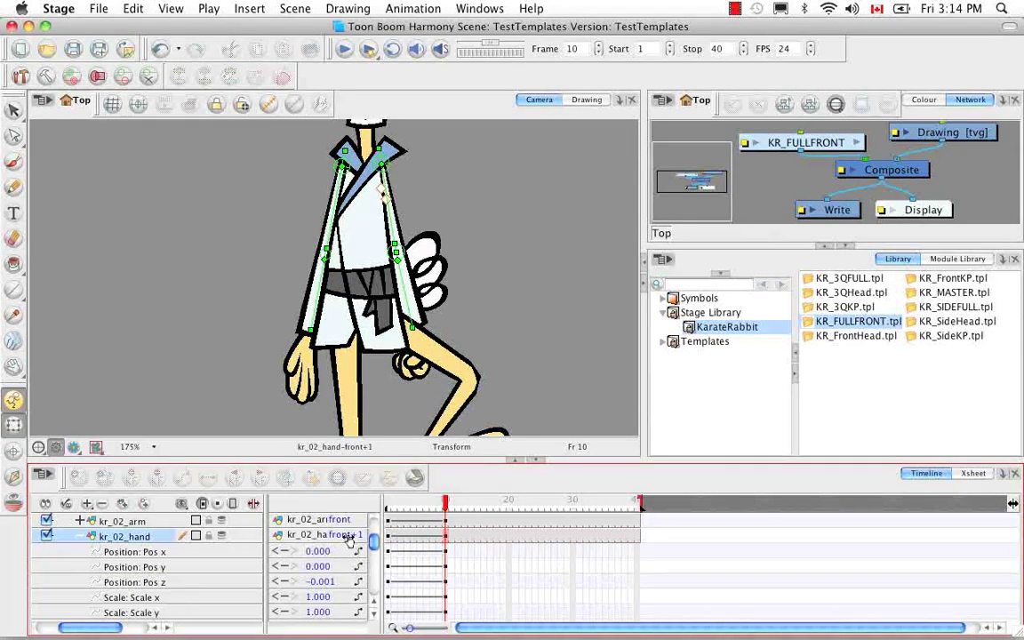
pyautogui.moveTo(338, 535); pyautogui.dragTo(327, 535)
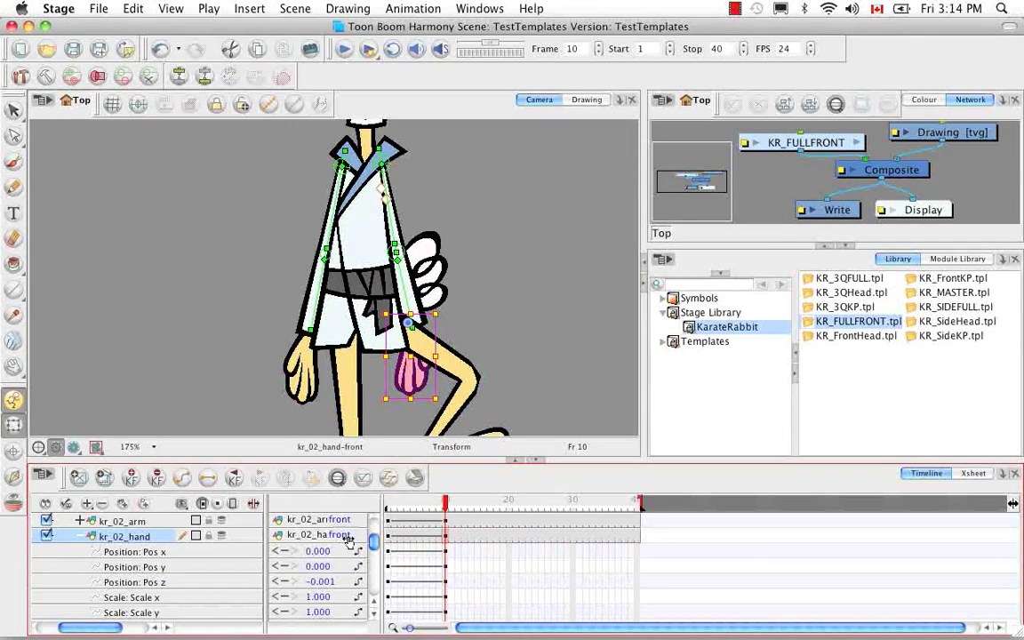
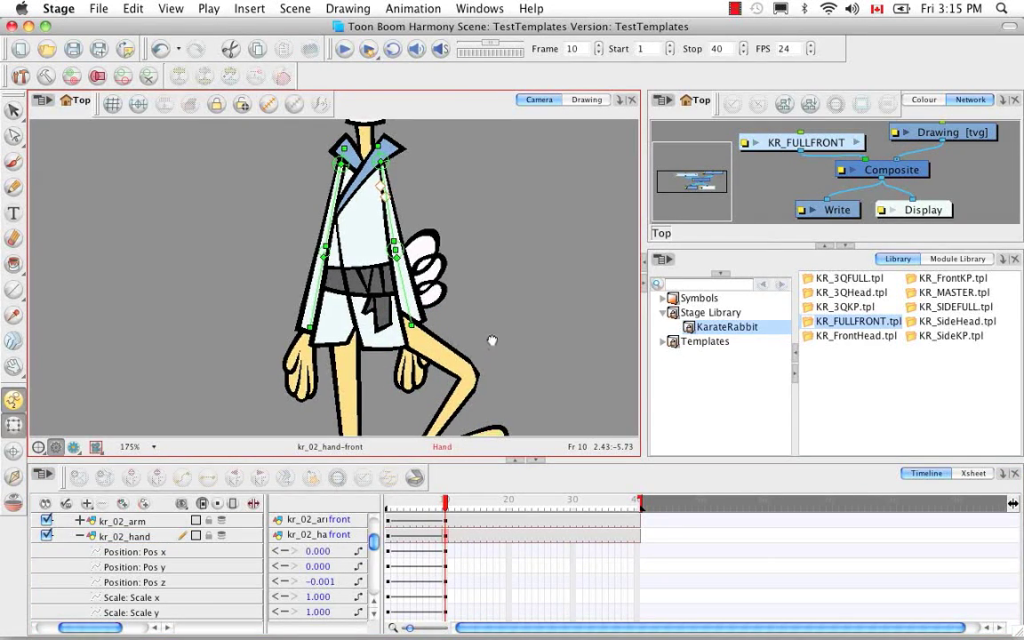
# Lengthen both of the rabbit's arms slightly by moving their wrist deformation points downward at frame 10.
pyautogui.scroll(-5, 350, 289)
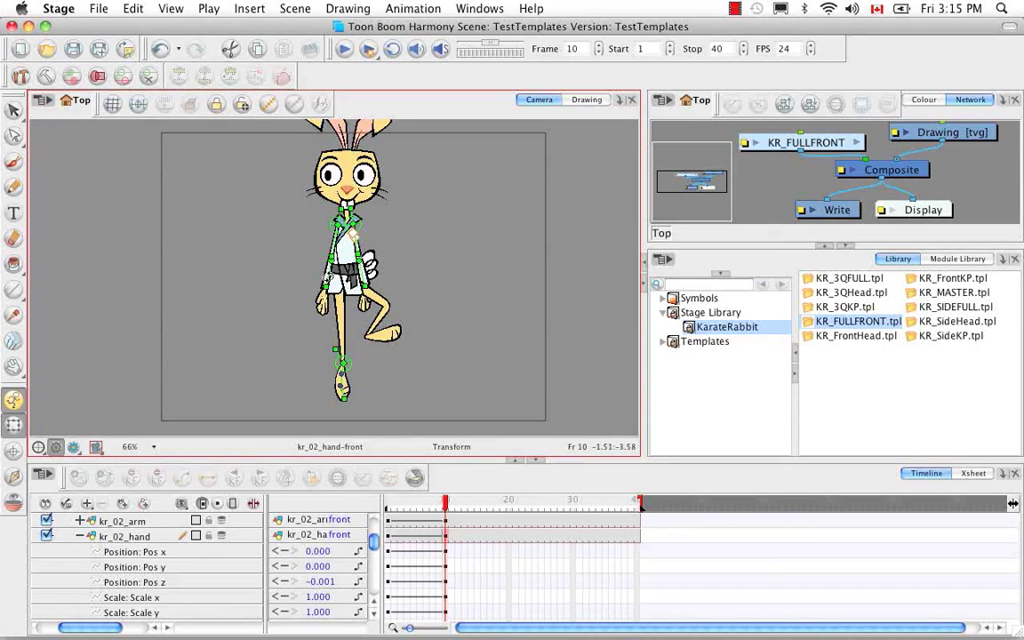
pyautogui.click(326, 289)
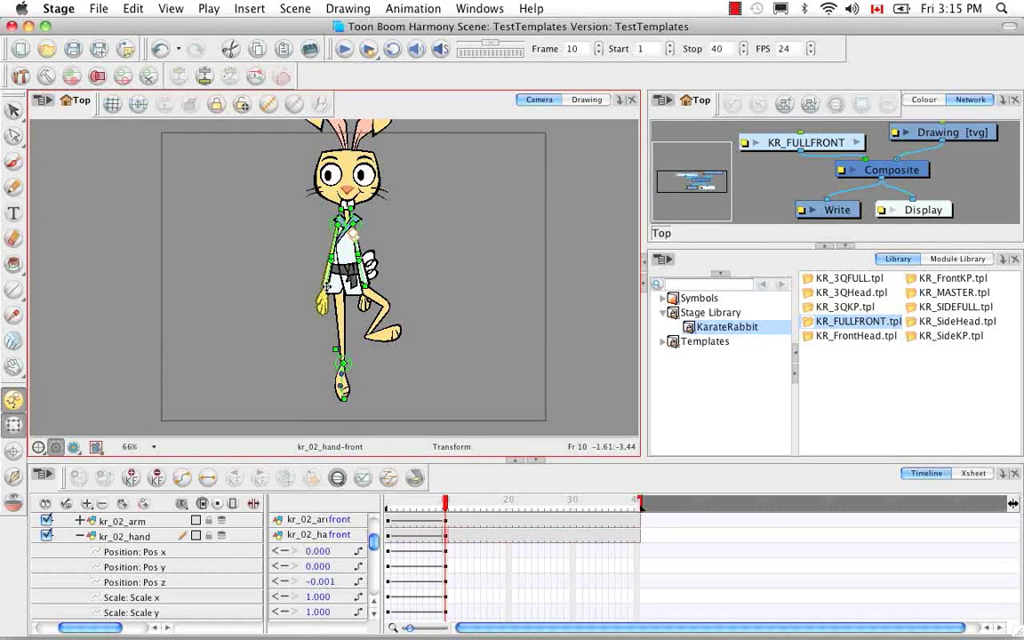
pyautogui.moveTo(324, 289); pyautogui.dragTo(324, 301)
pyautogui.click(365, 290)
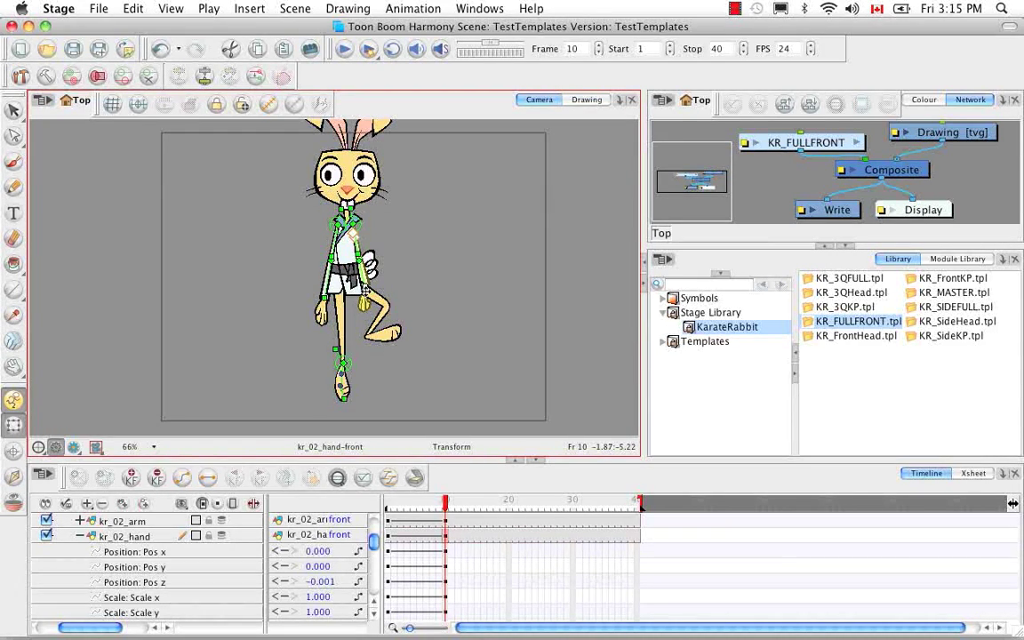
pyautogui.moveTo(365, 292); pyautogui.dragTo(365, 310)
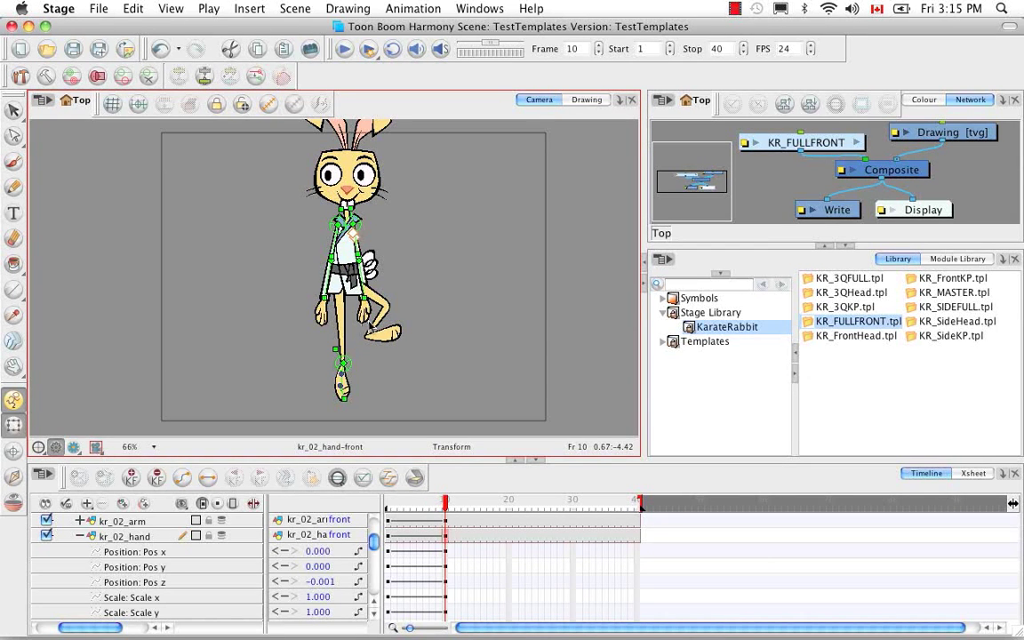
# Rotate the kr_02_hand drawing slightly outward at frame 10 so it follows the arm, and deselect it.
pyautogui.press('2')
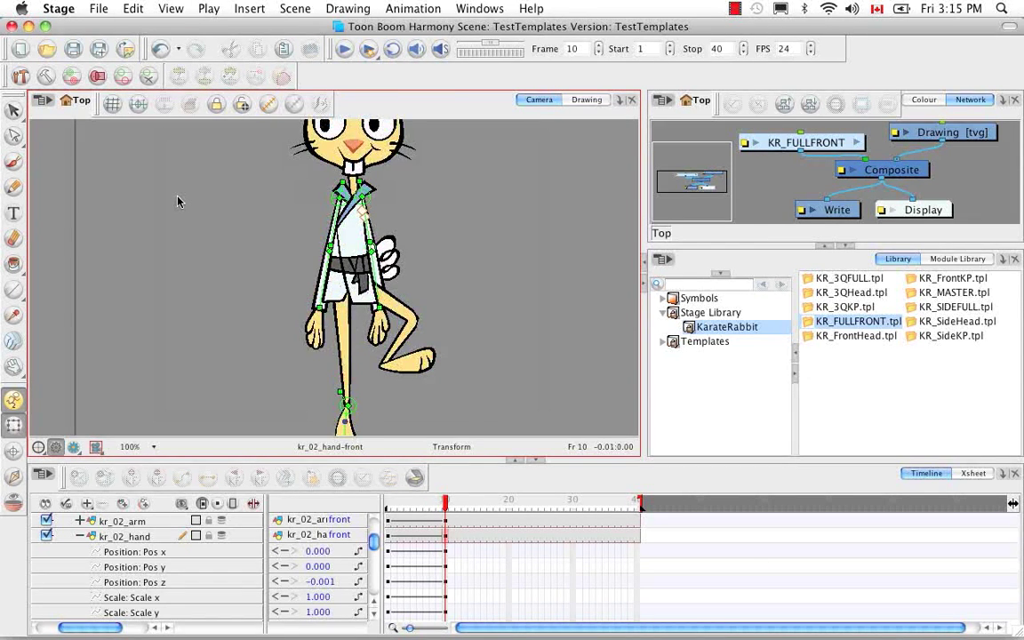
pyautogui.press('2')
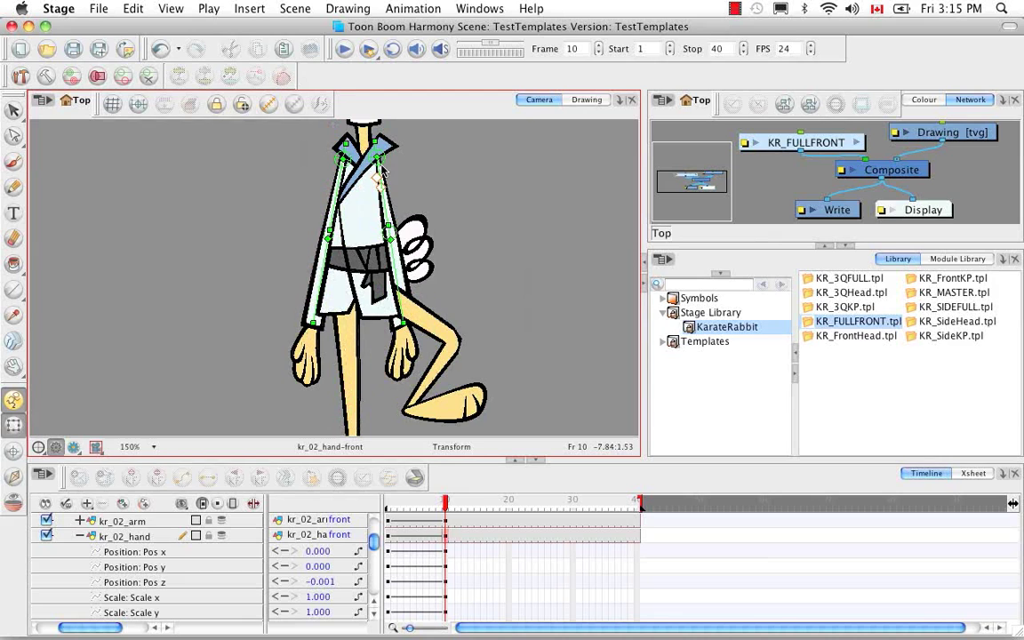
pyautogui.press('space')
pyautogui.moveTo(367, 382); pyautogui.dragTo(359, 336)
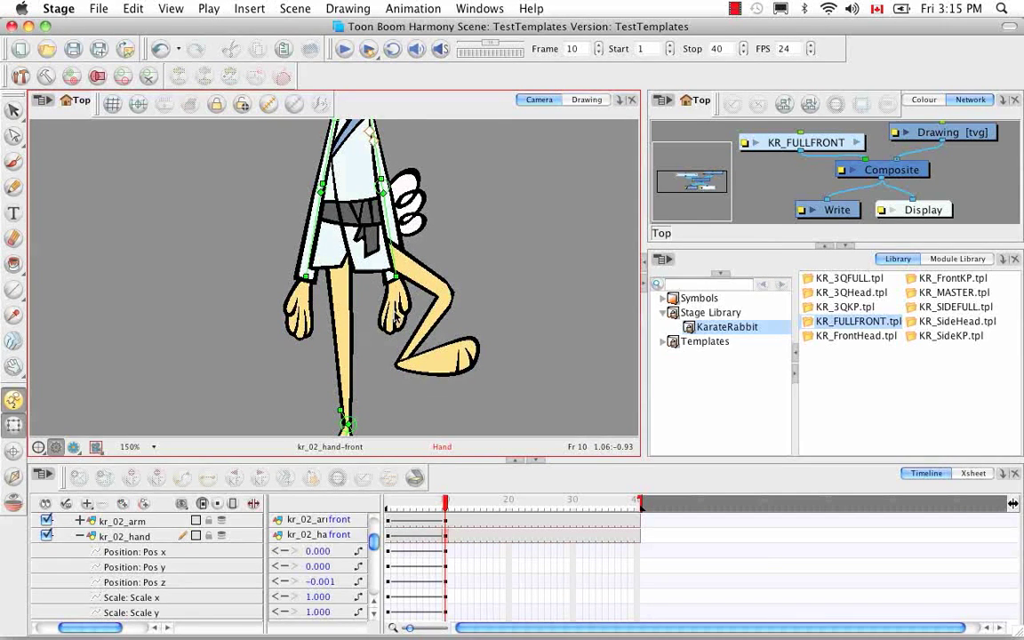
pyautogui.click(397, 317)
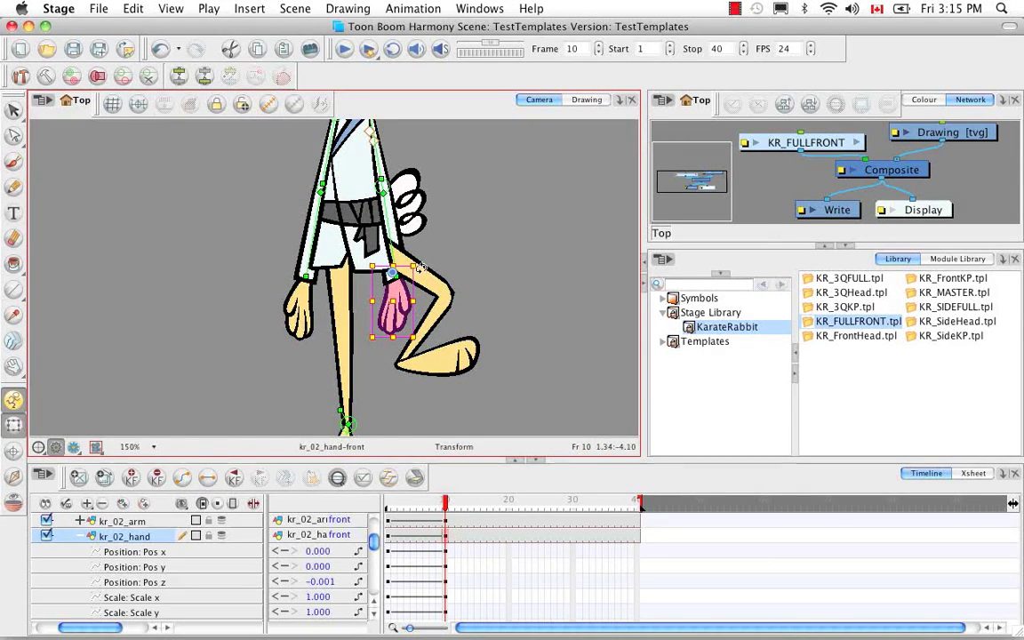
pyautogui.moveTo(423, 265); pyautogui.dragTo(423, 260)
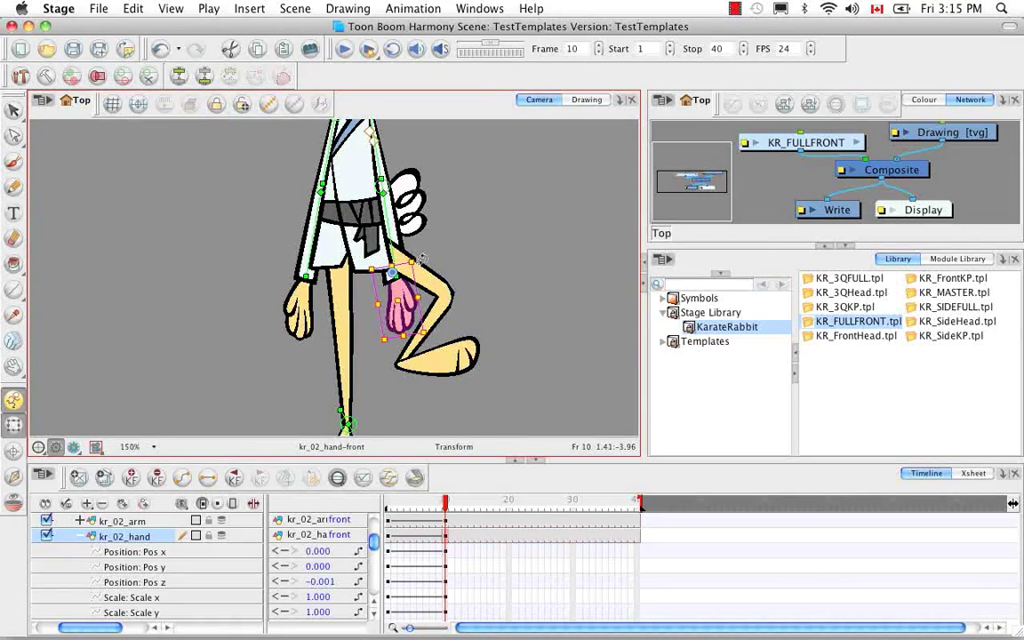
pyautogui.click(478, 265)
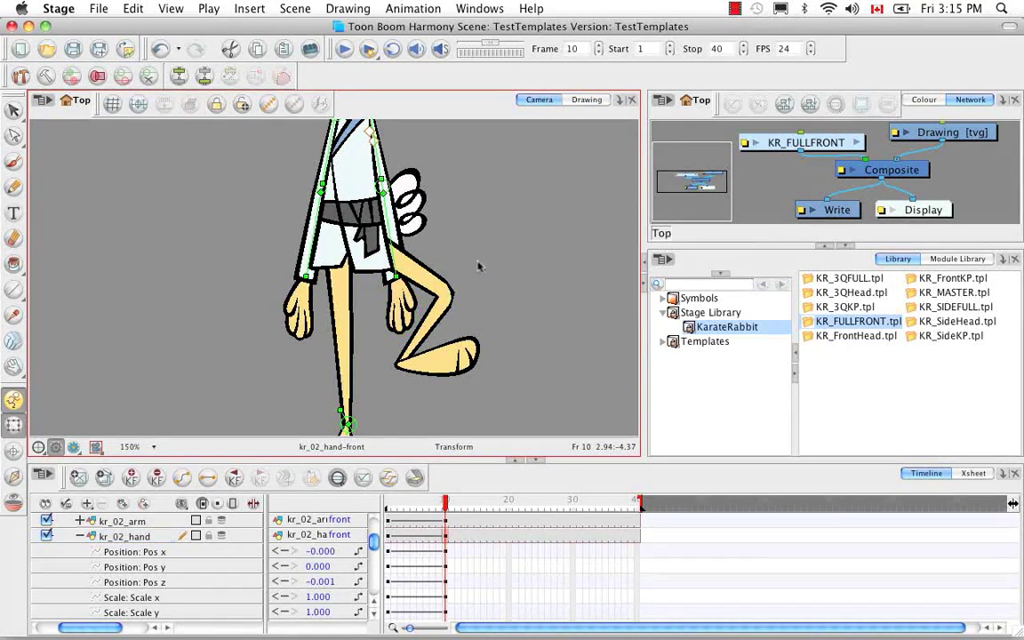
pyautogui.click(300, 264)
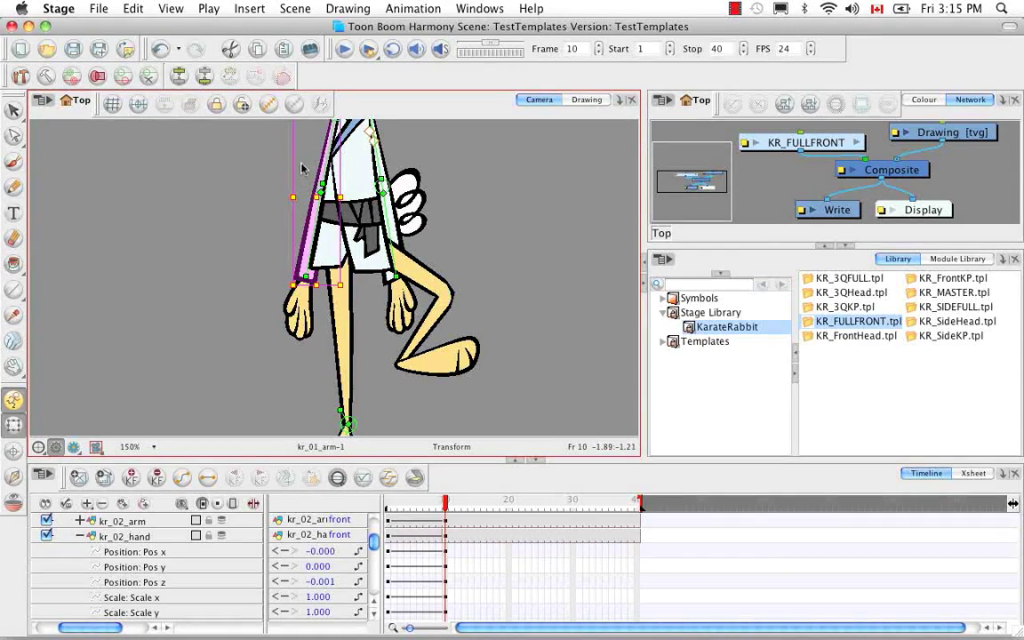
pyautogui.click(307, 294)
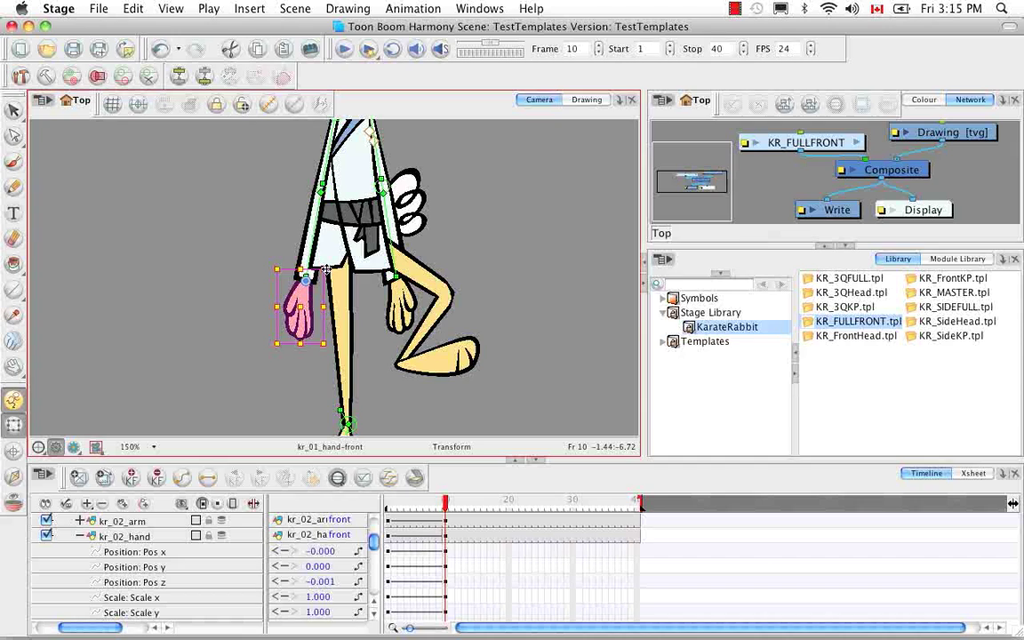
pyautogui.click(410, 216)
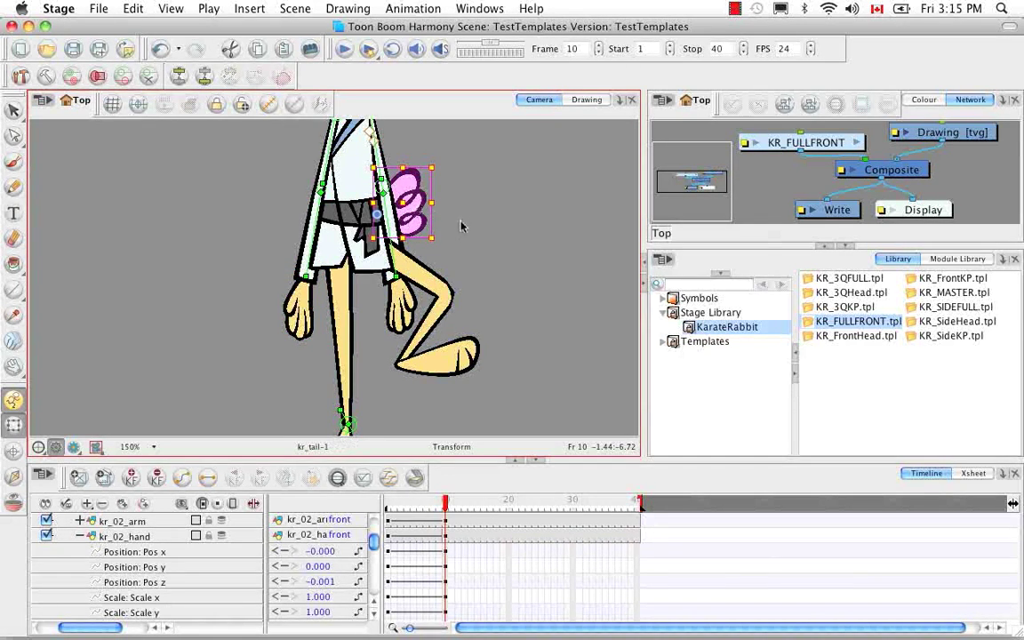
pyautogui.click(420, 251)
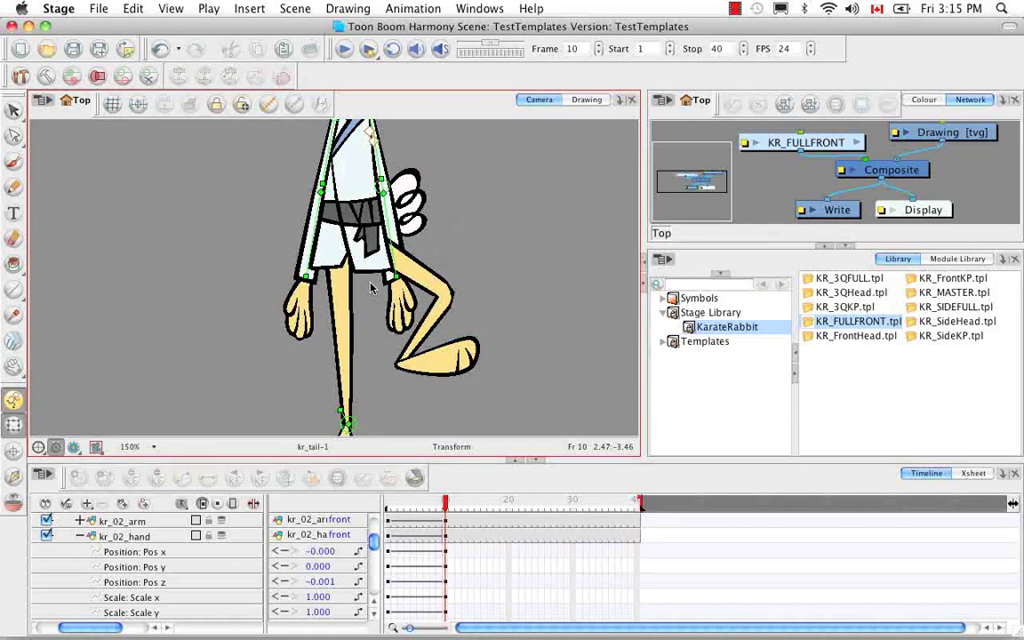
# Show the kr_01_leg deformation controls, select the front foot, and hide all deformation controls in the view.
pyautogui.moveTo(368, 377); pyautogui.dragTo(365, 301)
pyautogui.click(352, 305)
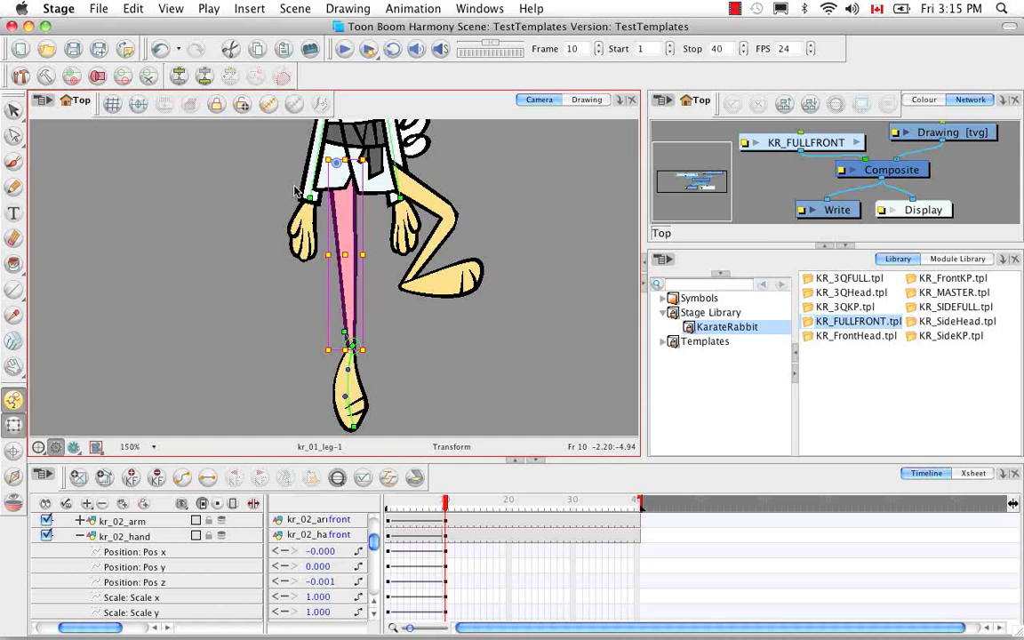
pyautogui.press('b')
pyautogui.click(268, 104)
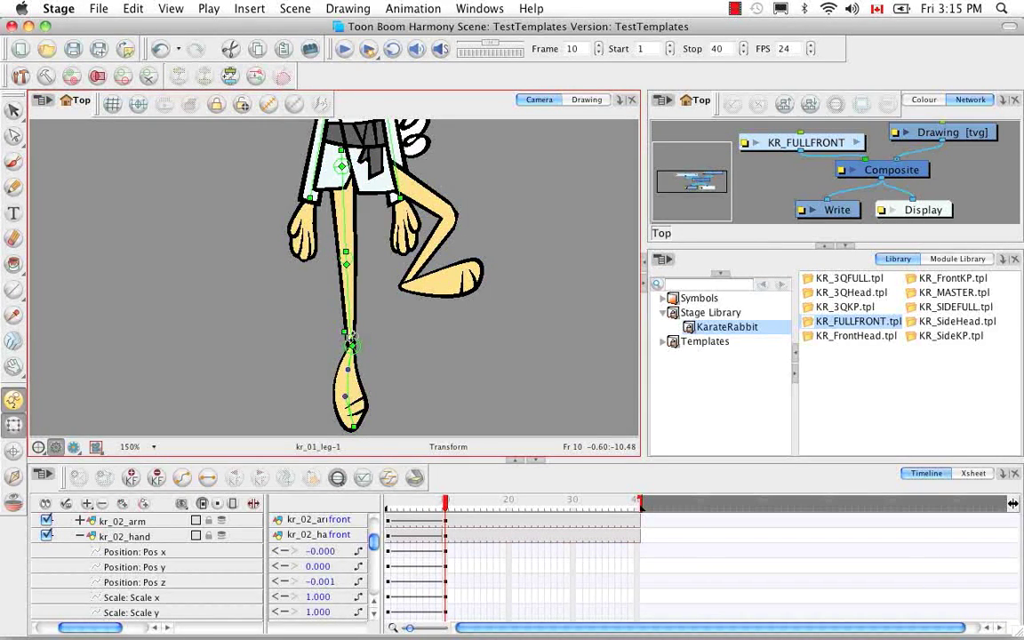
pyautogui.click(353, 344)
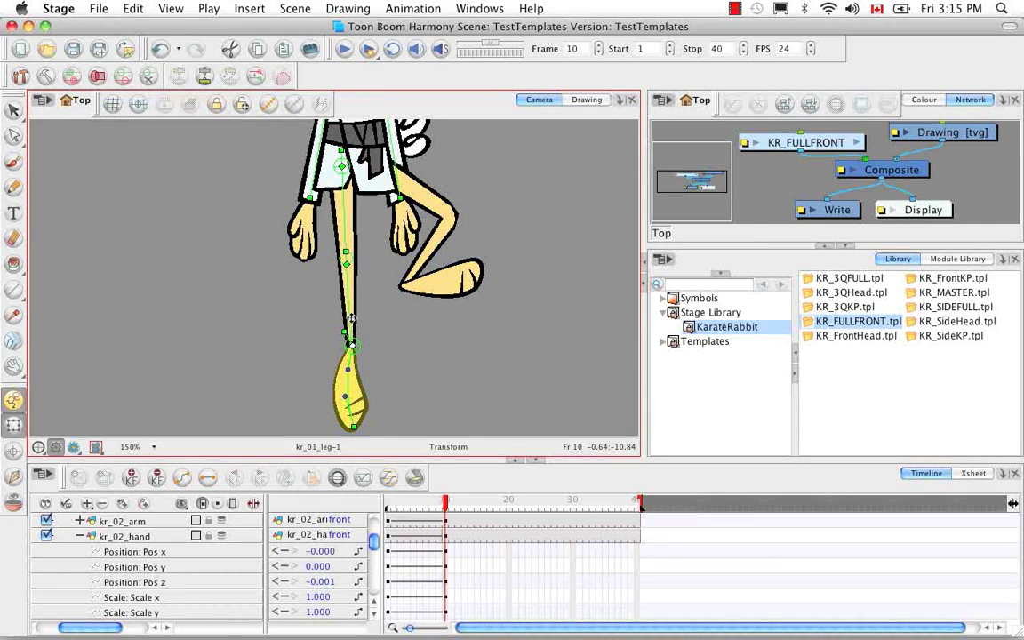
pyautogui.click(350, 316)
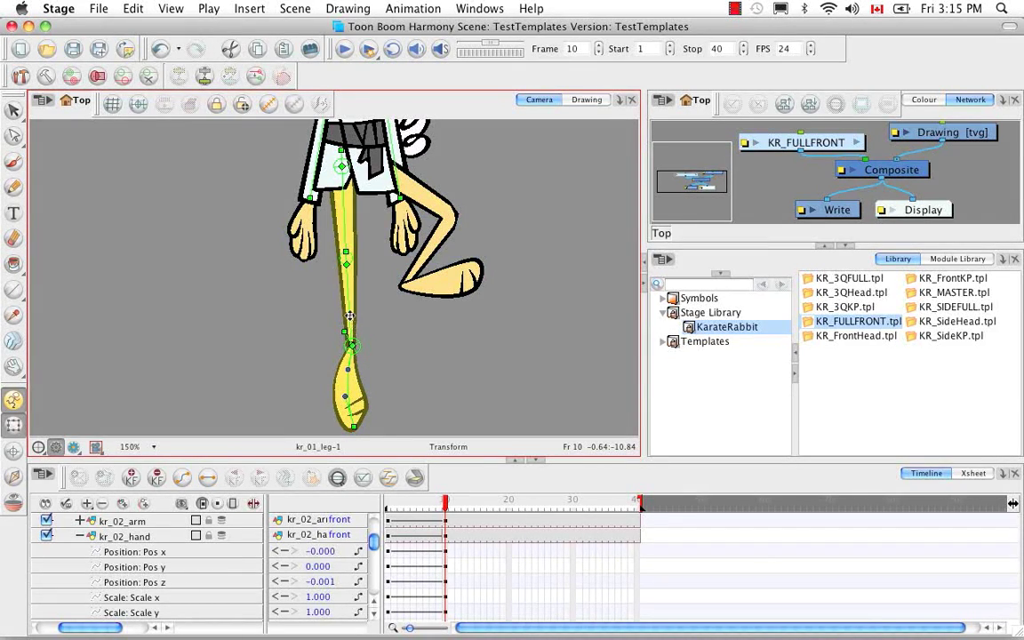
pyautogui.click(350, 386)
pyautogui.click(294, 105)
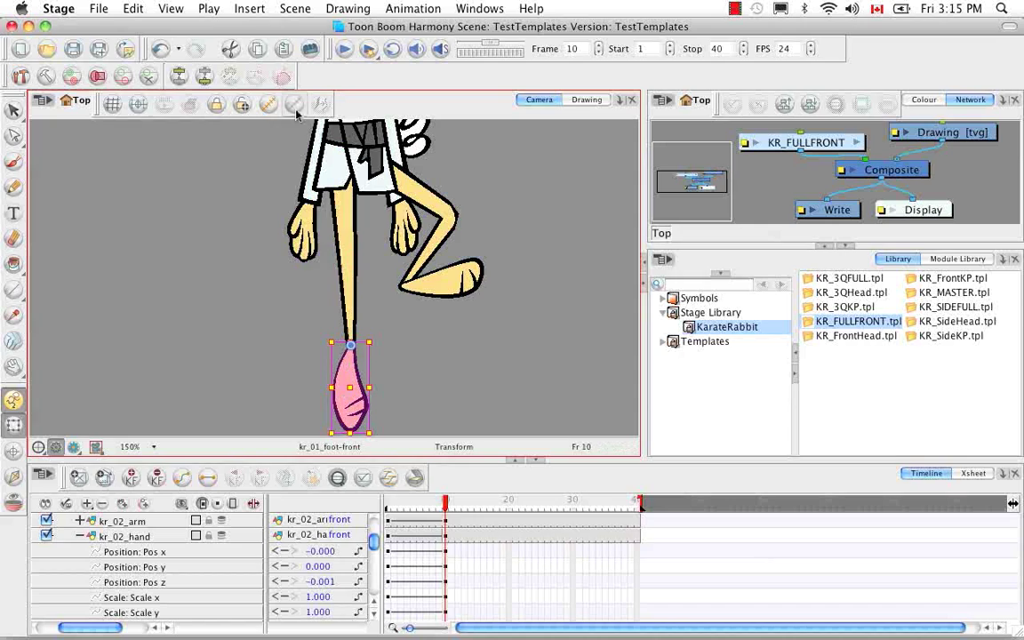
pyautogui.click(388, 314)
# Show only the kr_01_leg deformation controls and lengthen the straight leg by moving its ankle point downward at frame 10.
pyautogui.click(350, 283)
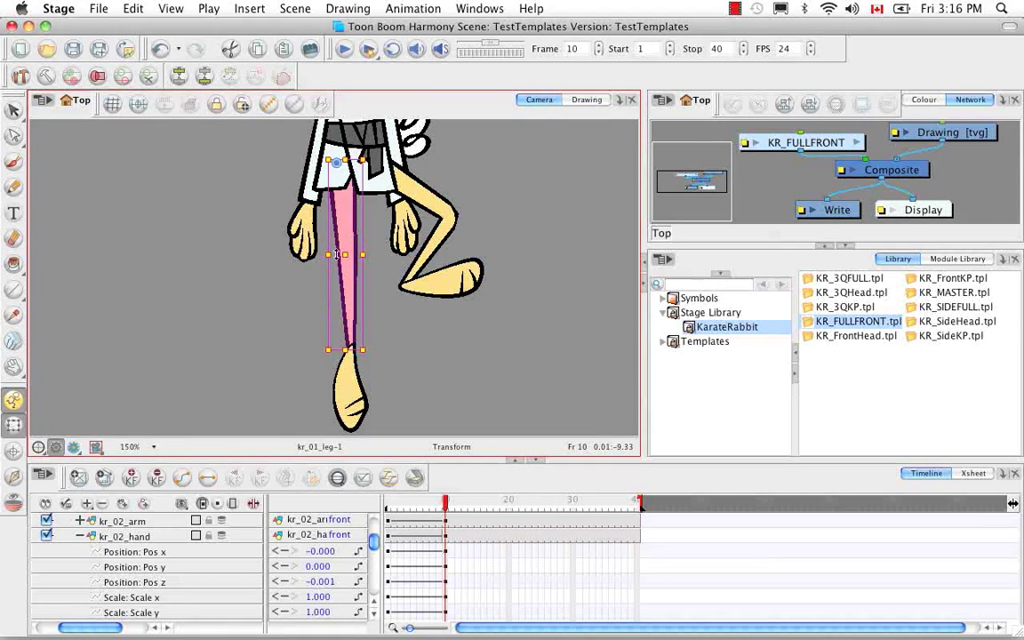
pyautogui.click(340, 357)
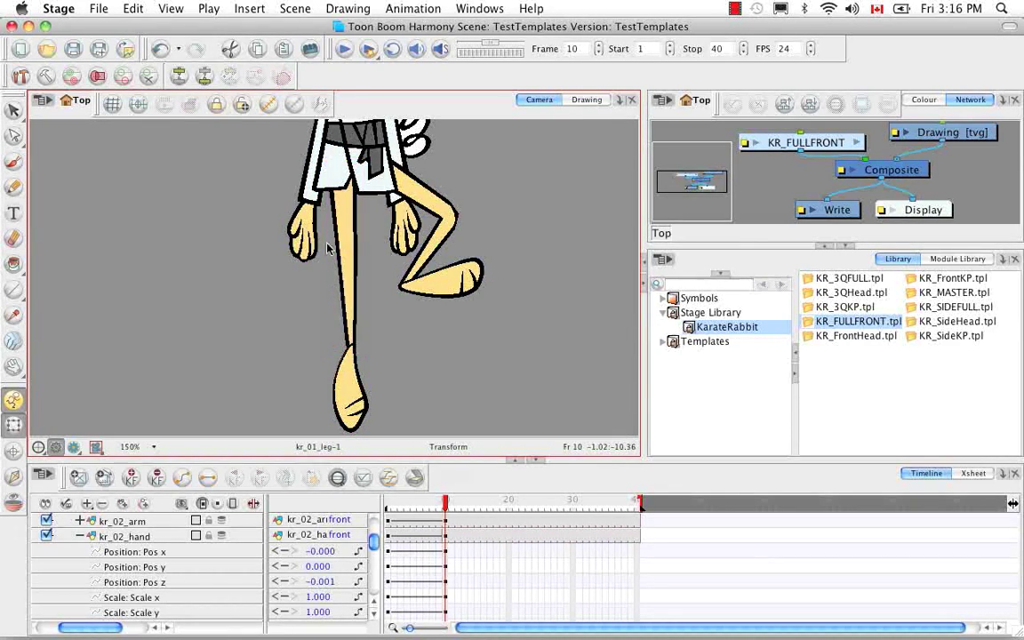
pyautogui.click(275, 106)
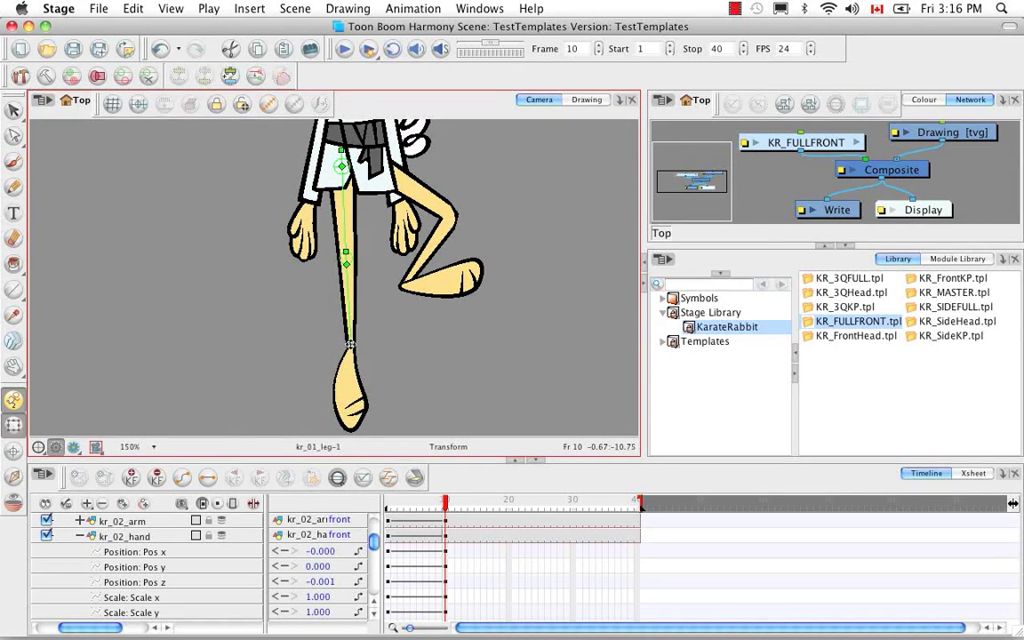
pyautogui.moveTo(351, 344); pyautogui.dragTo(351, 367)
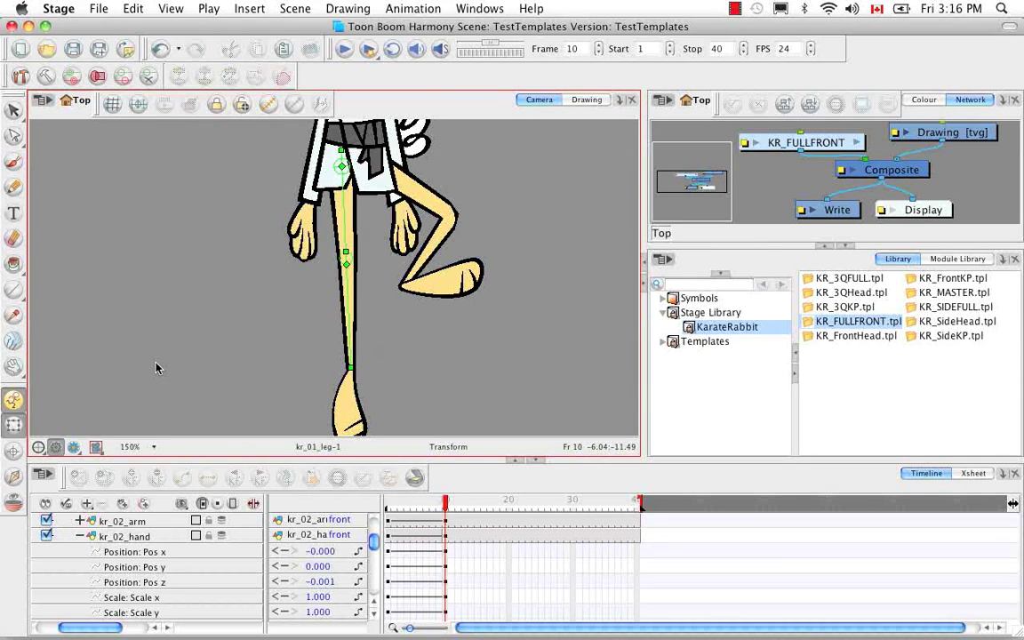
# Scrub the timeline to review the rabbit's jump with the whole character in view, and return to frame 10.
pyautogui.press('1')
pyautogui.press('1')
pyautogui.press('1')
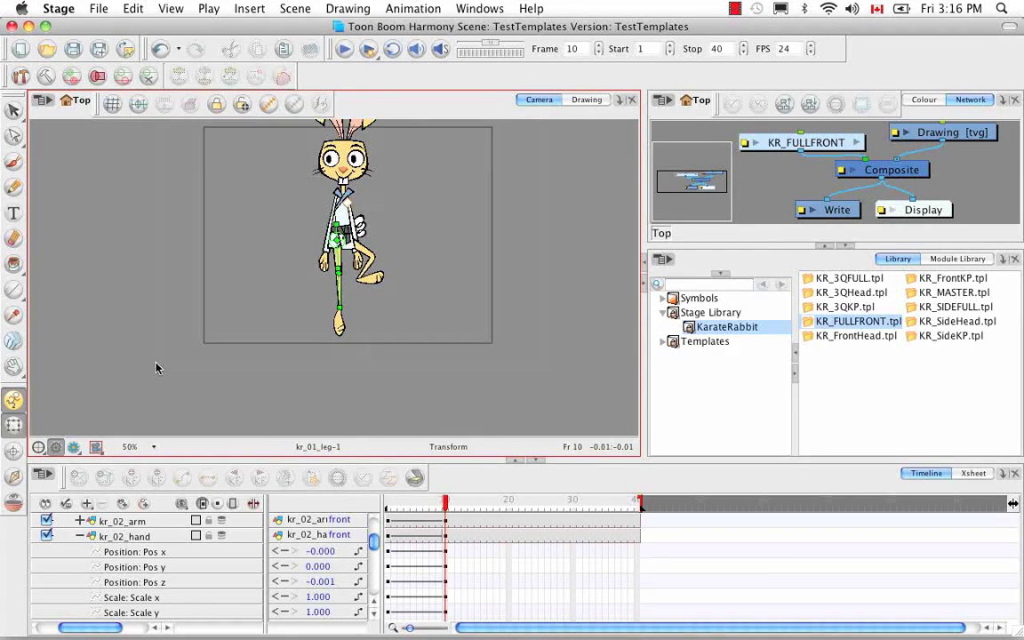
pyautogui.press('1')
pyautogui.moveTo(311, 272); pyautogui.dragTo(312, 331)
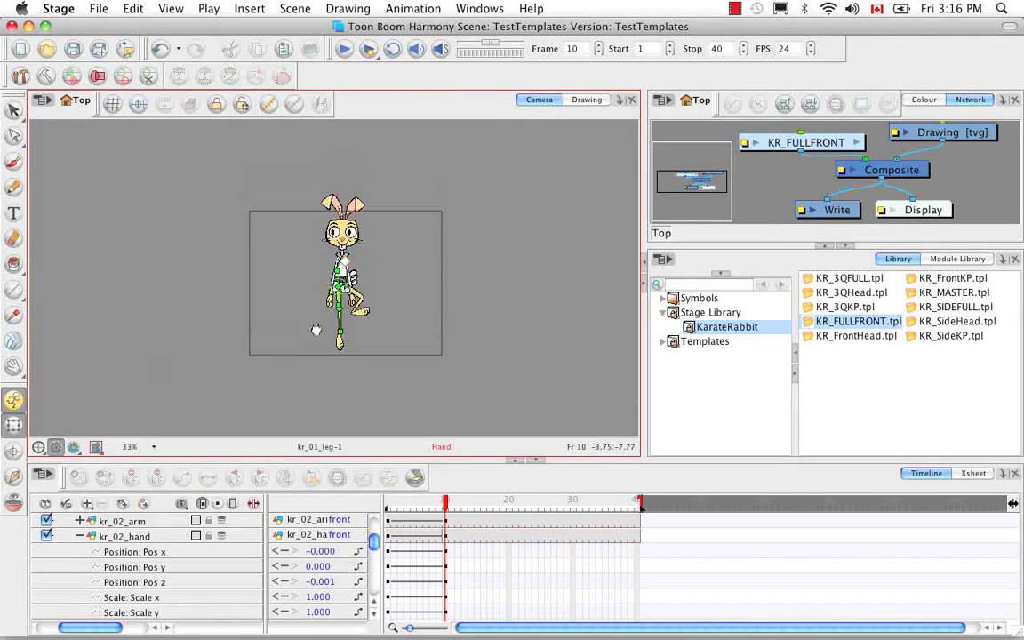
pyautogui.moveTo(445, 502); pyautogui.dragTo(369, 502)
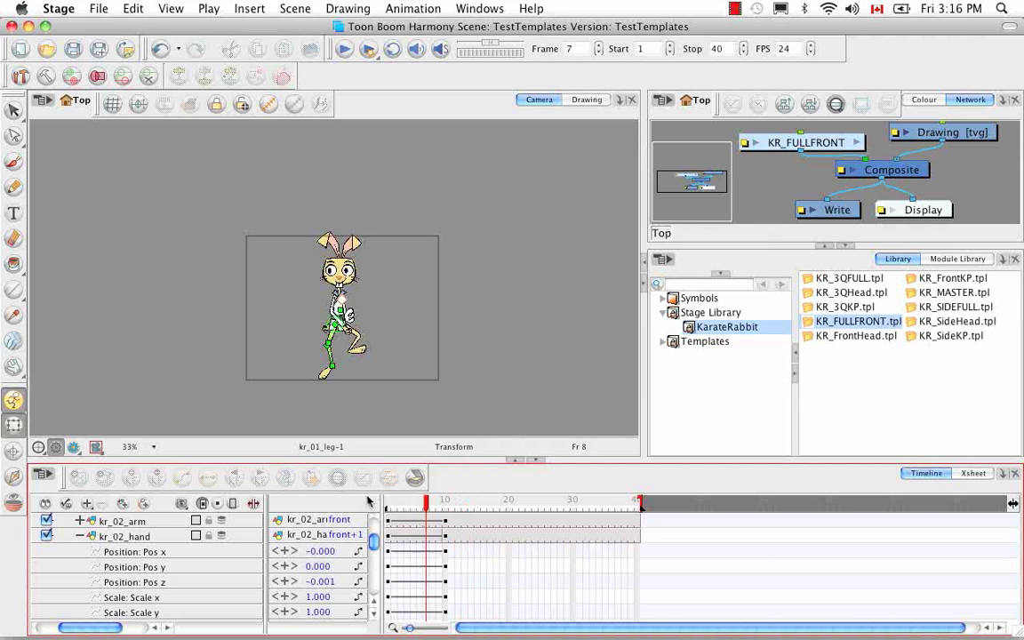
pyautogui.press('.')
pyautogui.press('.')
pyautogui.press('.')
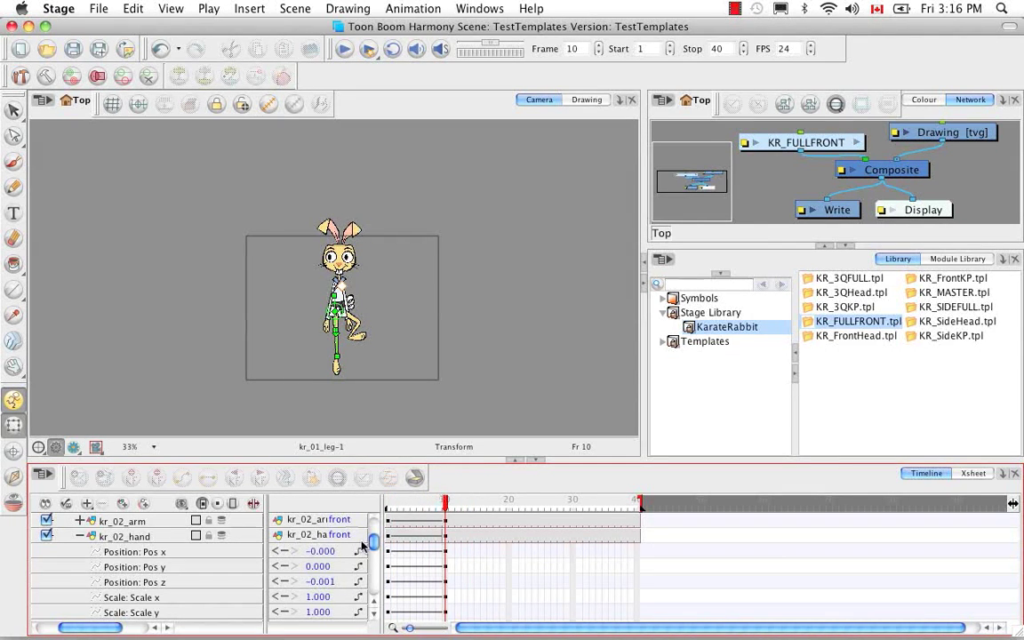
# Collapse the body deformation layer in the timeline, move its frame 10 keyframes to frame 5, and go to frame 6.
pyautogui.moveTo(373, 540); pyautogui.dragTo(361, 503)
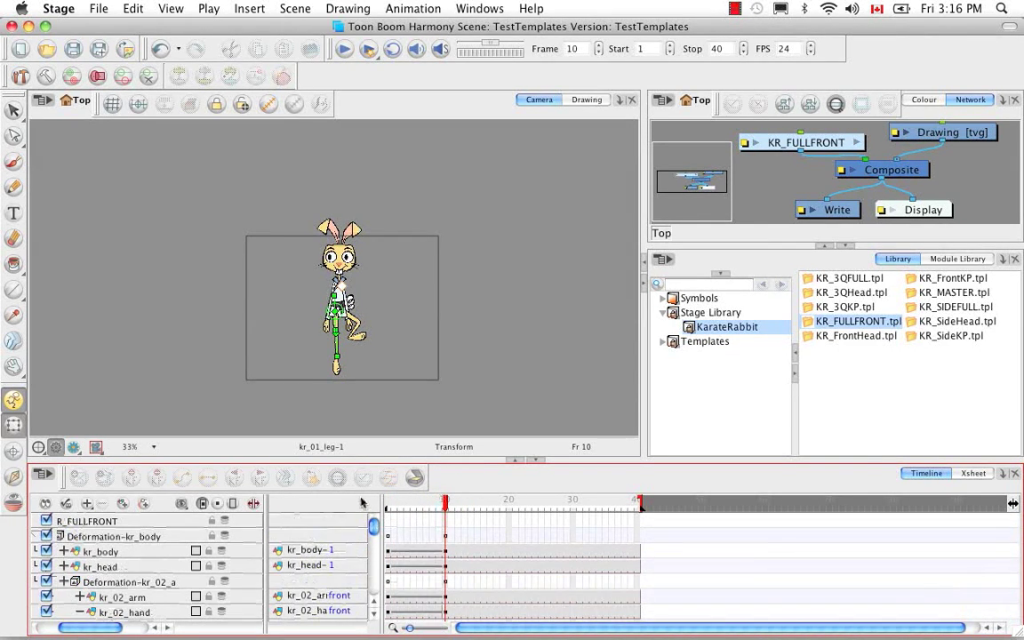
pyautogui.click(81, 537)
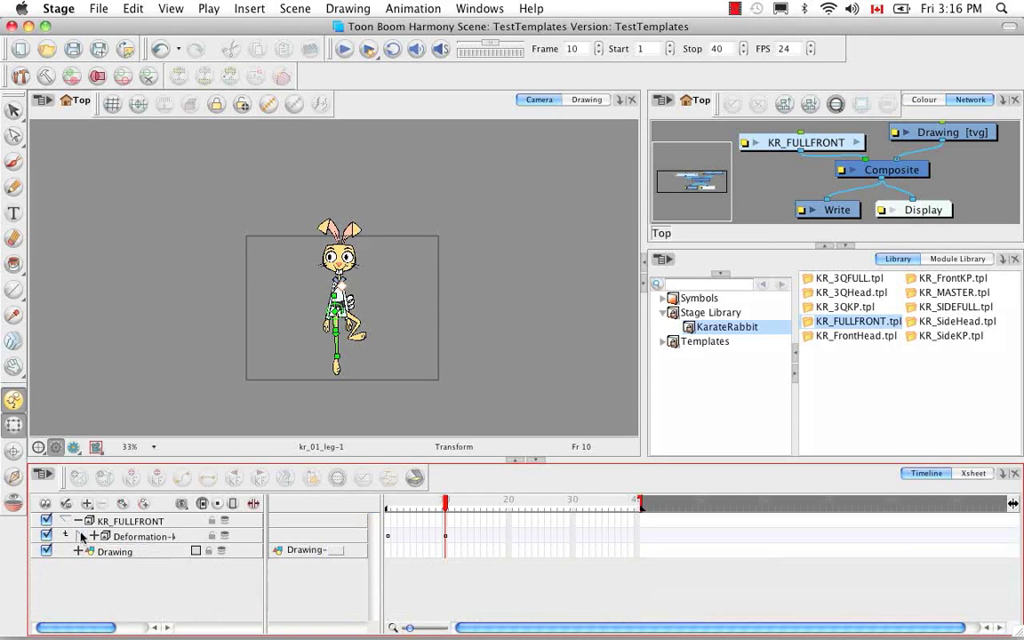
pyautogui.click(406, 537)
pyautogui.moveTo(406, 539); pyautogui.dragTo(422, 504)
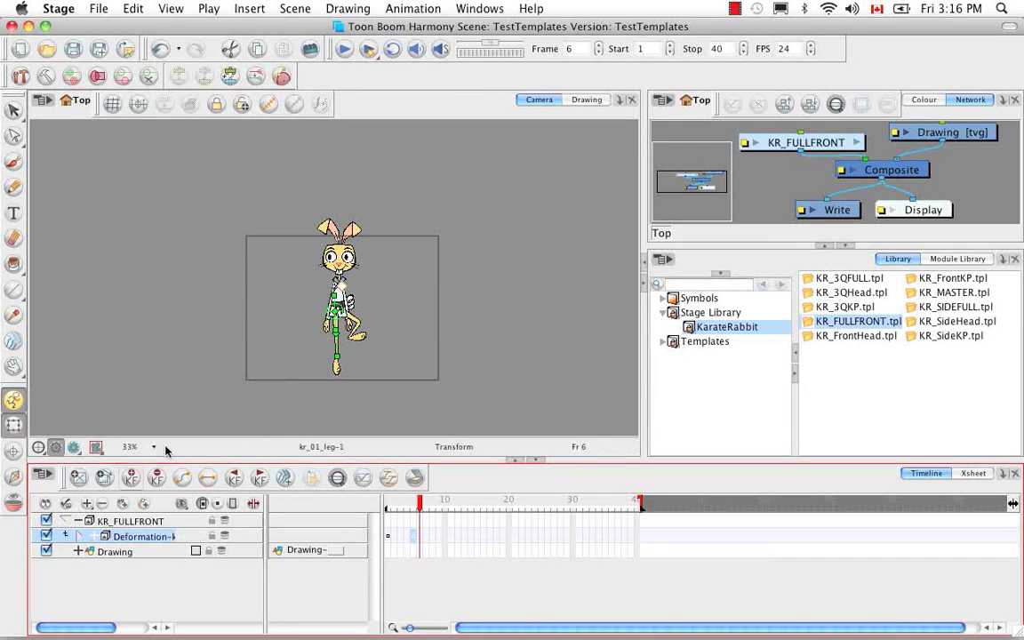
# Select the kr_01_ear drawing at frame 6 and show its deformation controls.
pyautogui.click(263, 452)
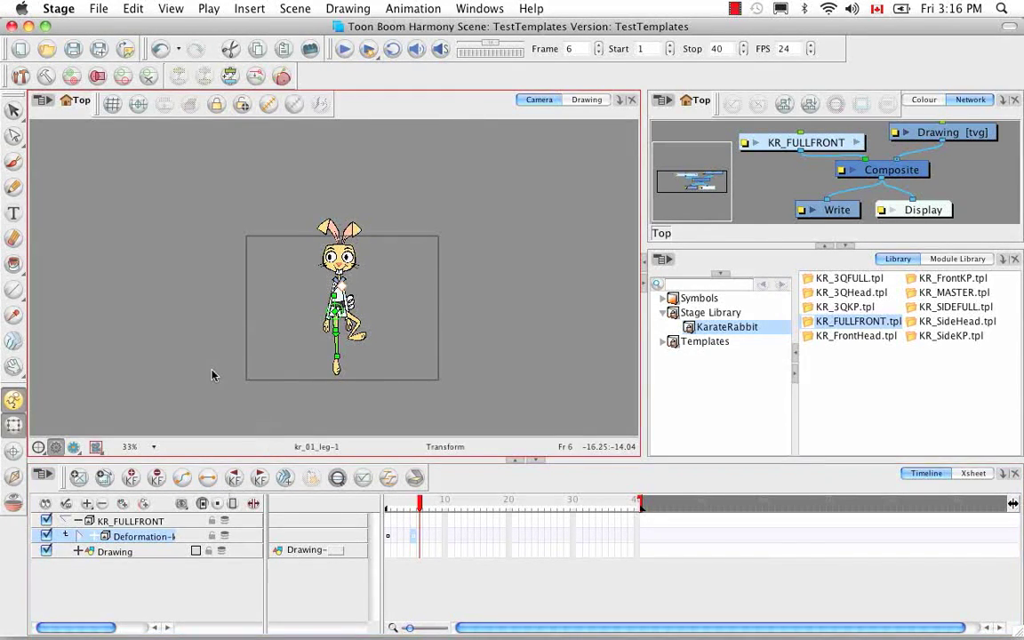
pyautogui.press('2')
pyautogui.press('2')
pyautogui.press('2')
pyautogui.press('2')
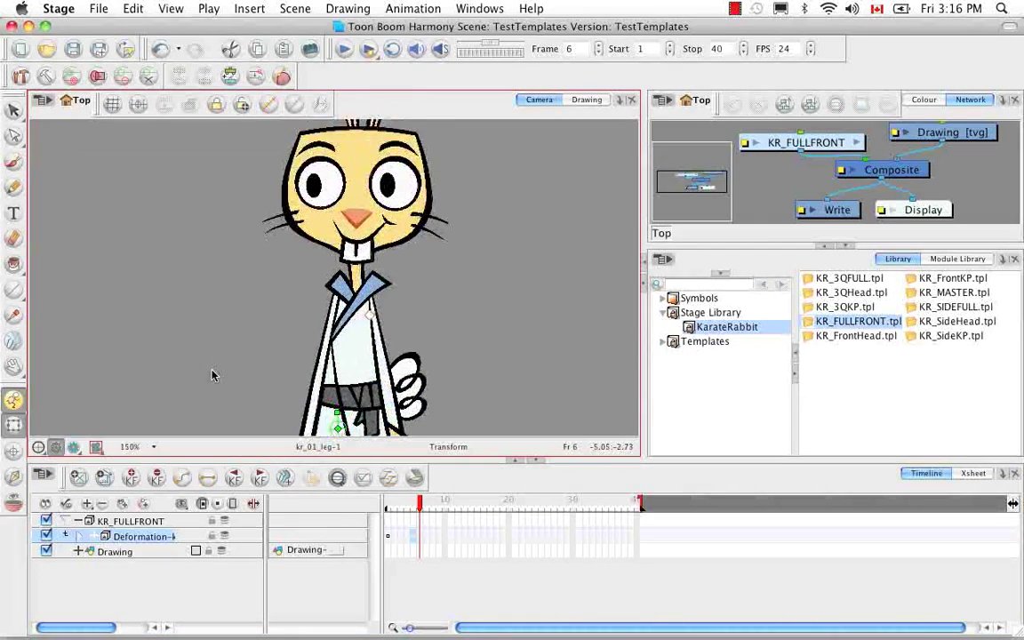
pyautogui.press('2')
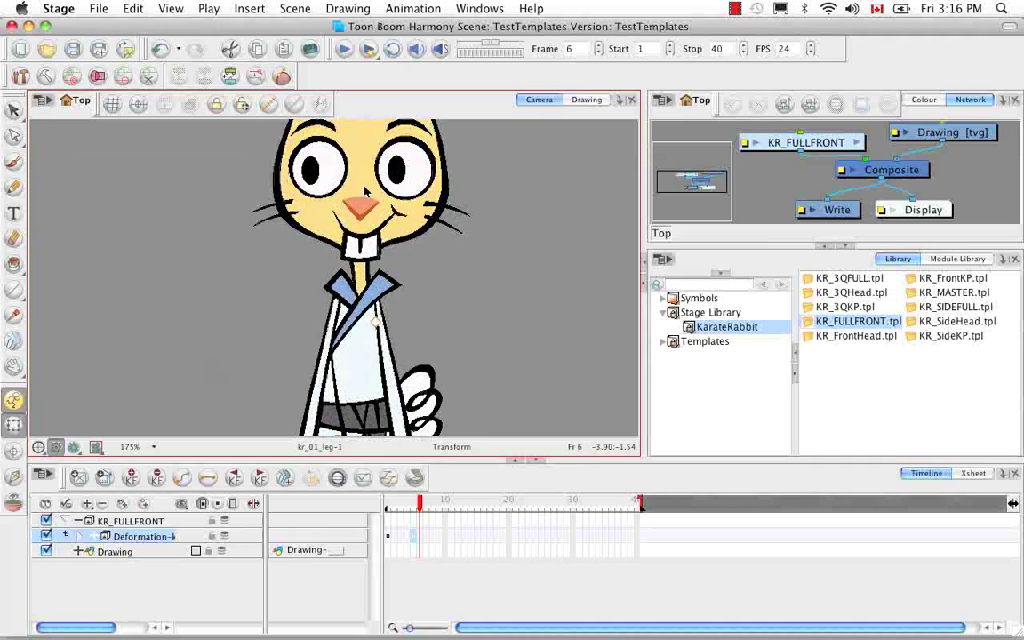
pyautogui.moveTo(396, 214); pyautogui.dragTo(377, 373)
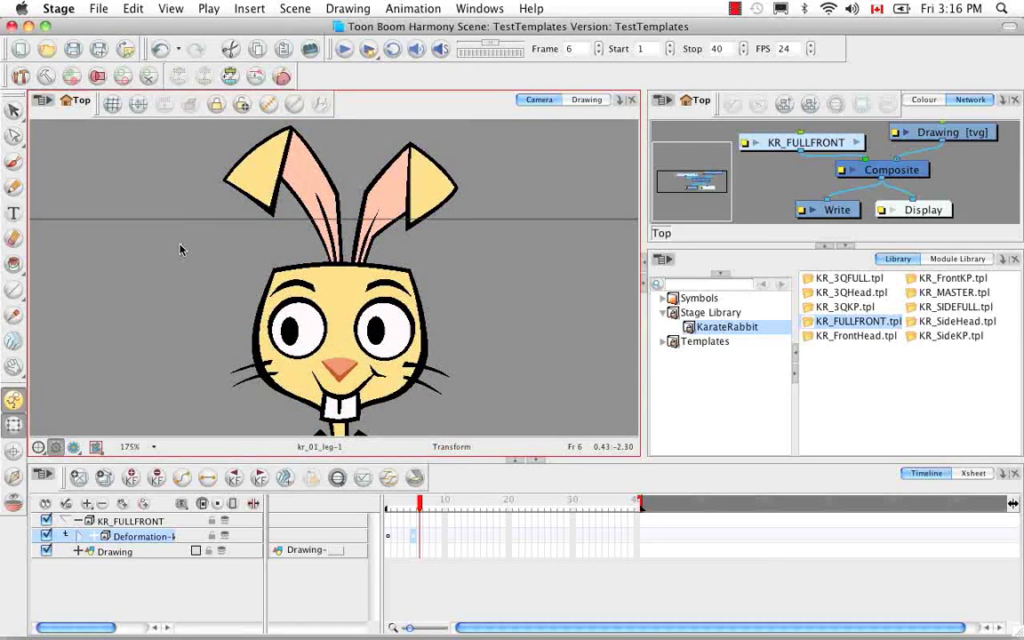
pyautogui.scroll(-5, 179, 250)
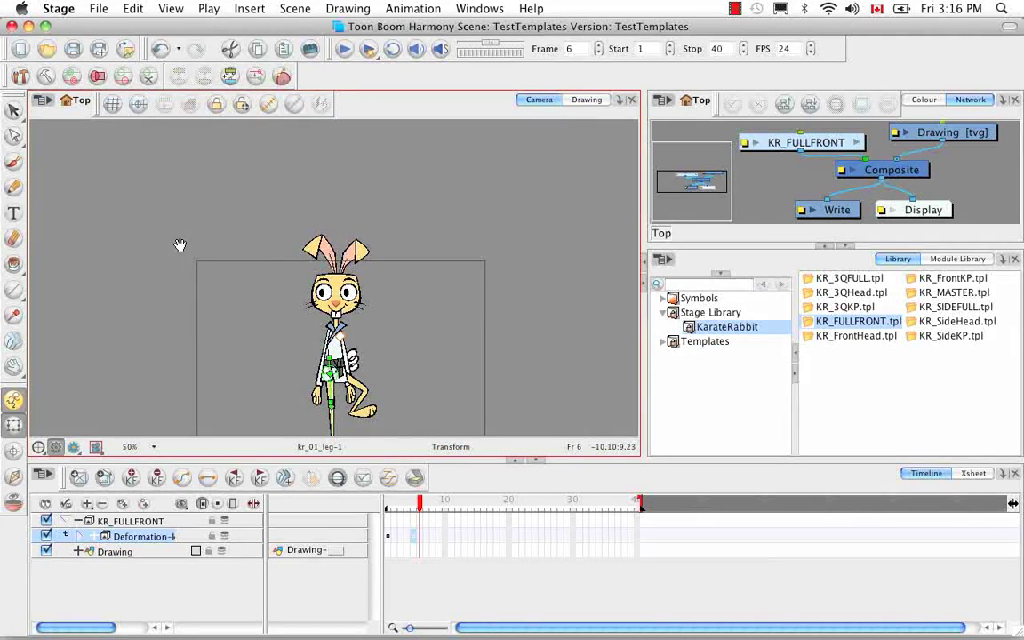
pyautogui.moveTo(417, 350); pyautogui.dragTo(425, 307)
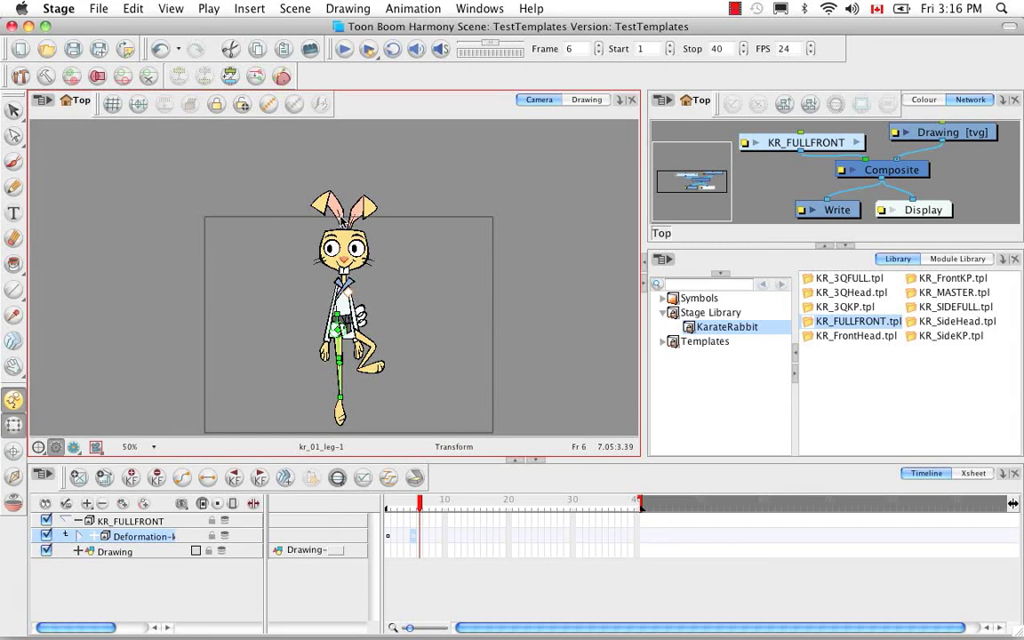
pyautogui.click(341, 218)
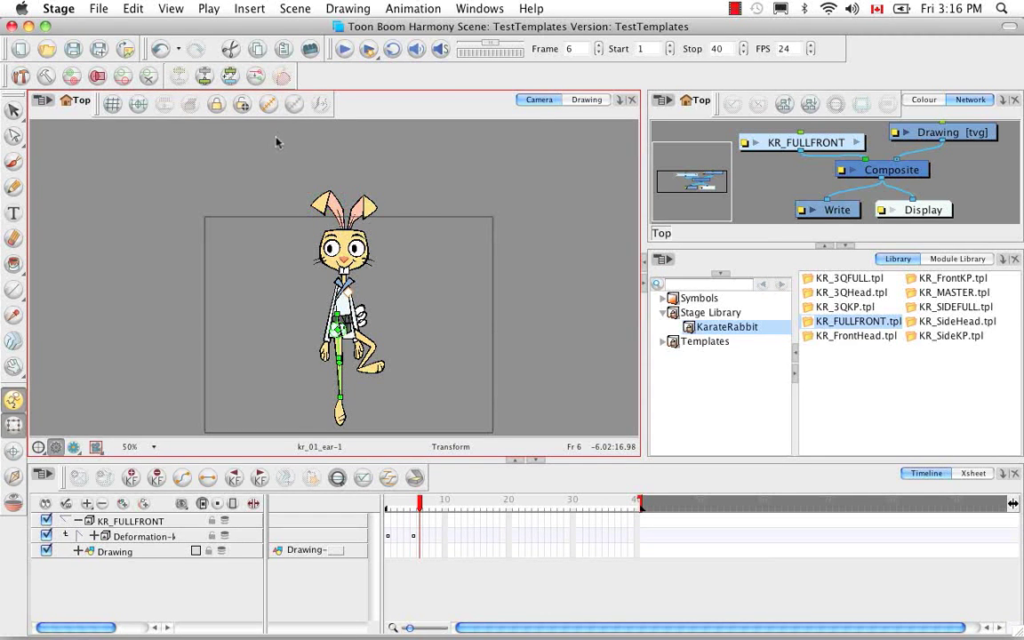
pyautogui.click(269, 105)
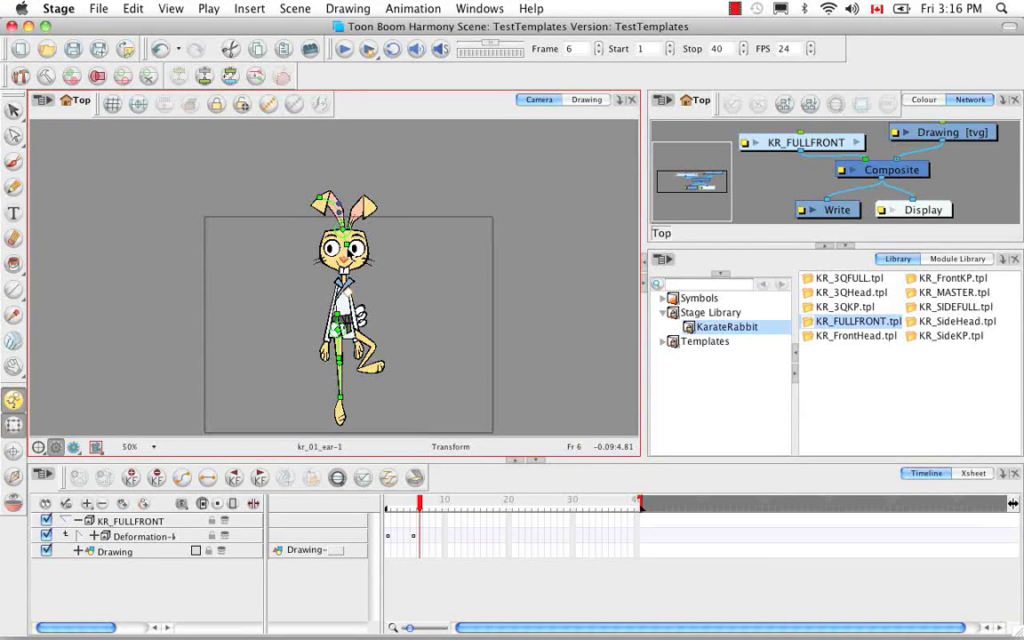
# Fold kr_01_ear down beside the rabbit's face by moving its deformation points, then straighten its curve and lengthen it at the tip.
pyautogui.moveTo(347, 244); pyautogui.dragTo(353, 219)
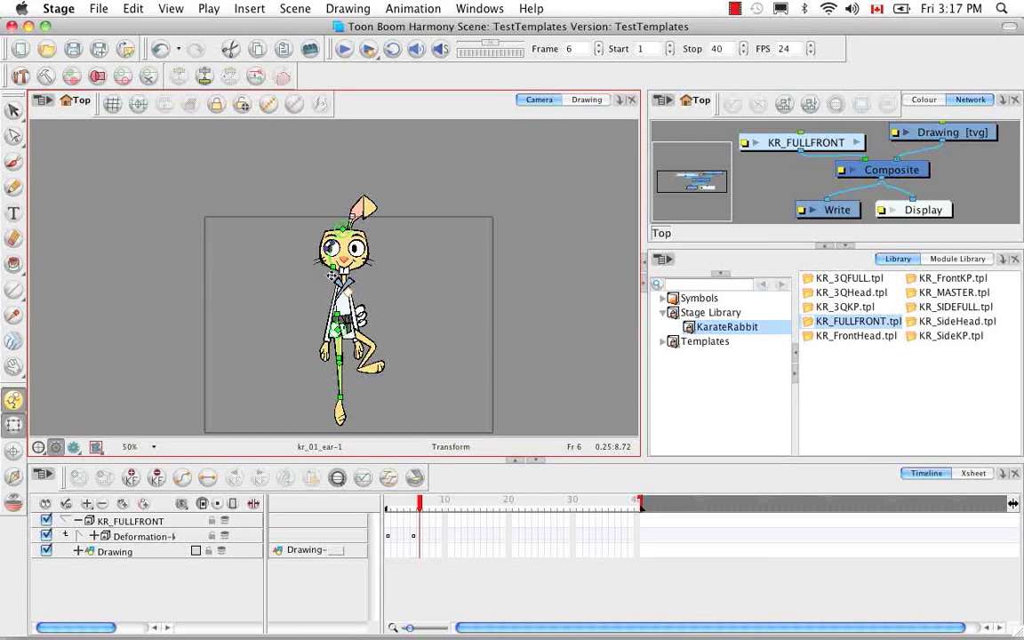
pyautogui.moveTo(333, 275); pyautogui.dragTo(329, 289)
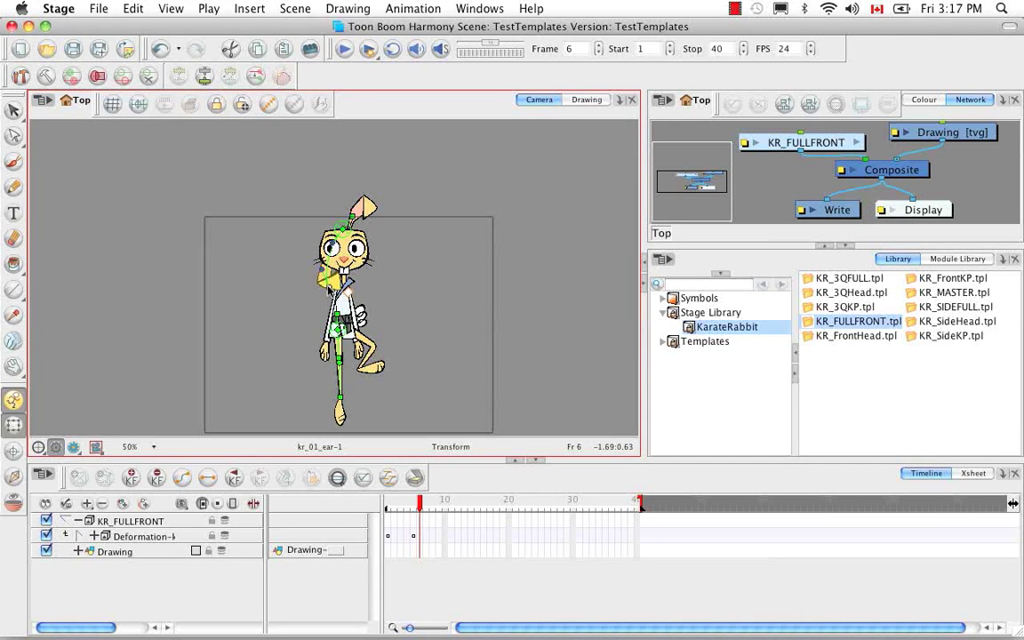
pyautogui.press('2')
pyautogui.press('2')
pyautogui.press('2')
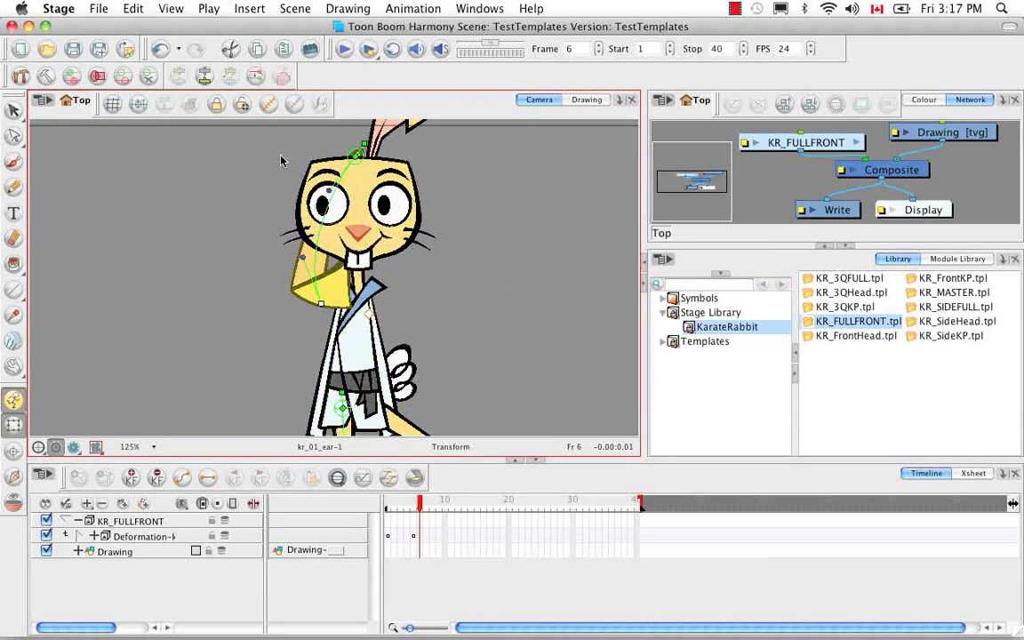
pyautogui.press('2')
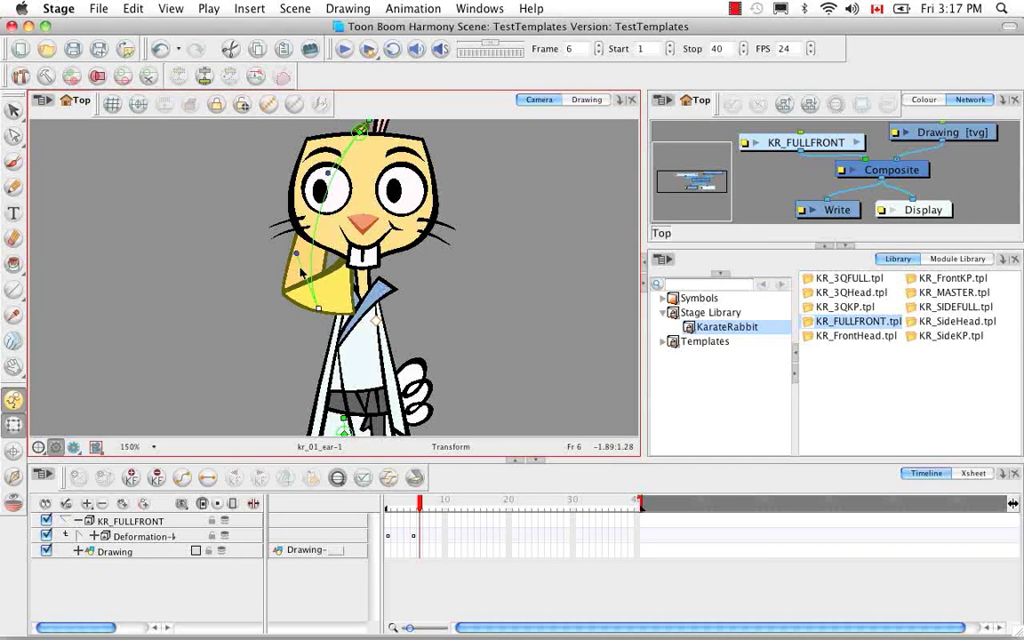
pyautogui.moveTo(297, 255); pyautogui.dragTo(322, 248)
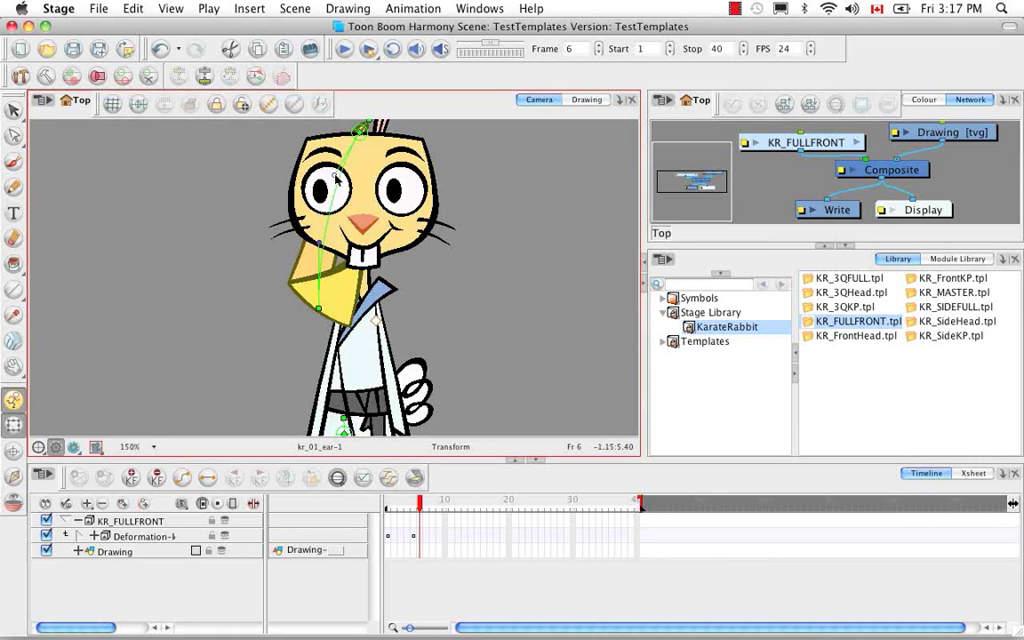
pyautogui.moveTo(319, 309); pyautogui.dragTo(313, 334)
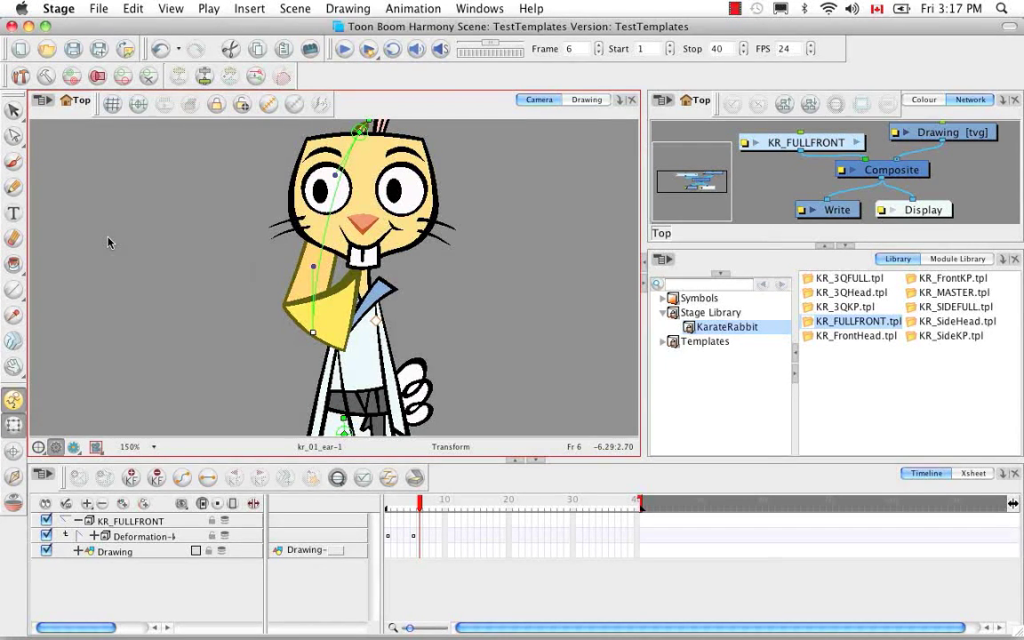
pyautogui.scroll(-4, 108, 241)
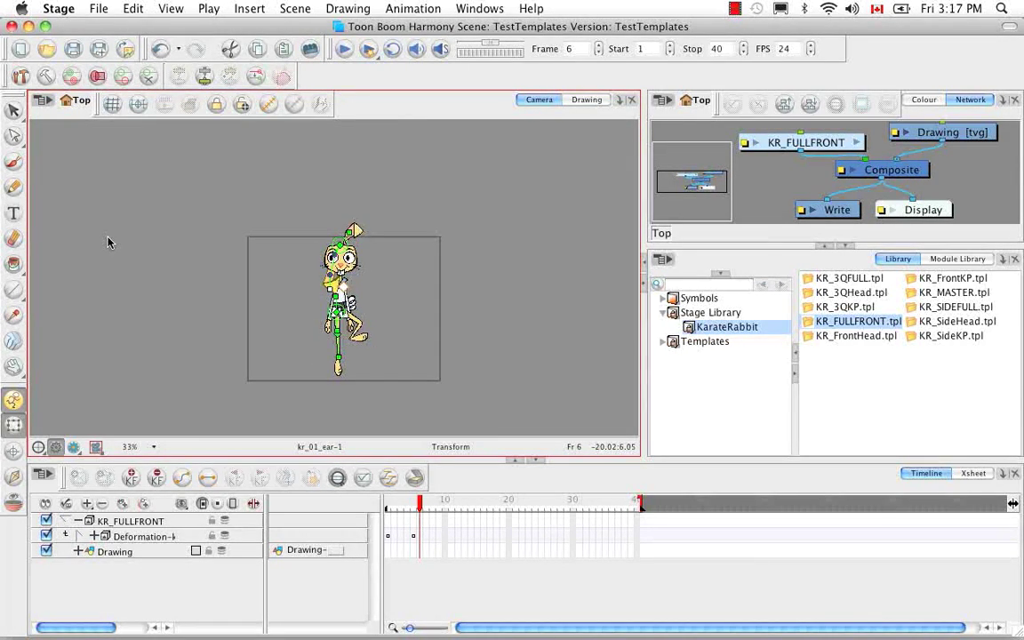
pyautogui.scroll(4, 108, 242)
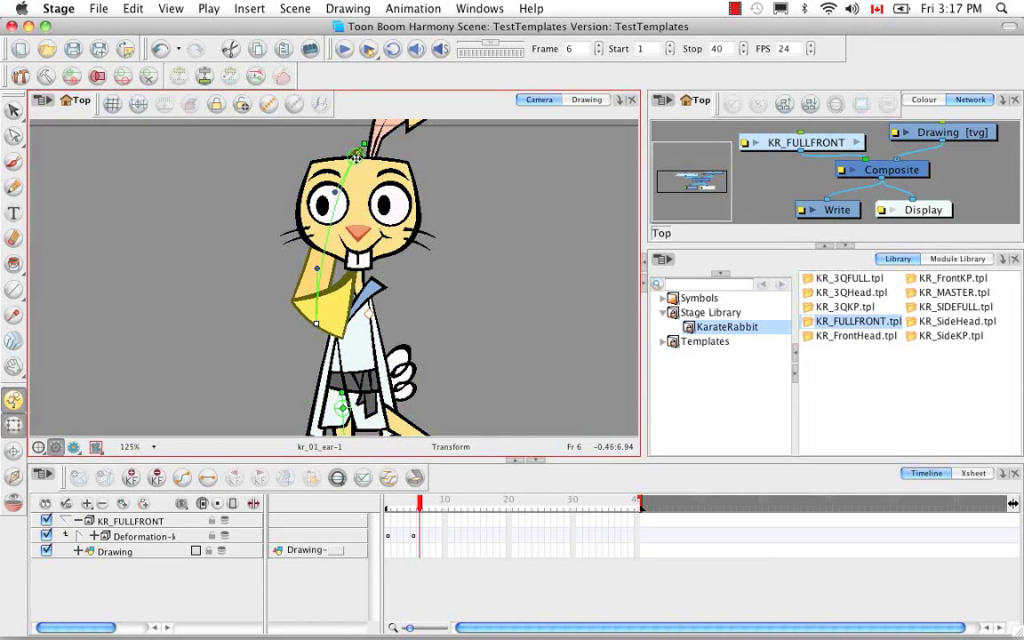
# Lower the base point of kr_01_ear into the head, bow the ear outward, and raise its tip slightly.
pyautogui.moveTo(355, 156)
pyautogui.mouseDown()
pyautogui.moveTo(339, 169)
pyautogui.moveTo(348, 171)
pyautogui.mouseUp()
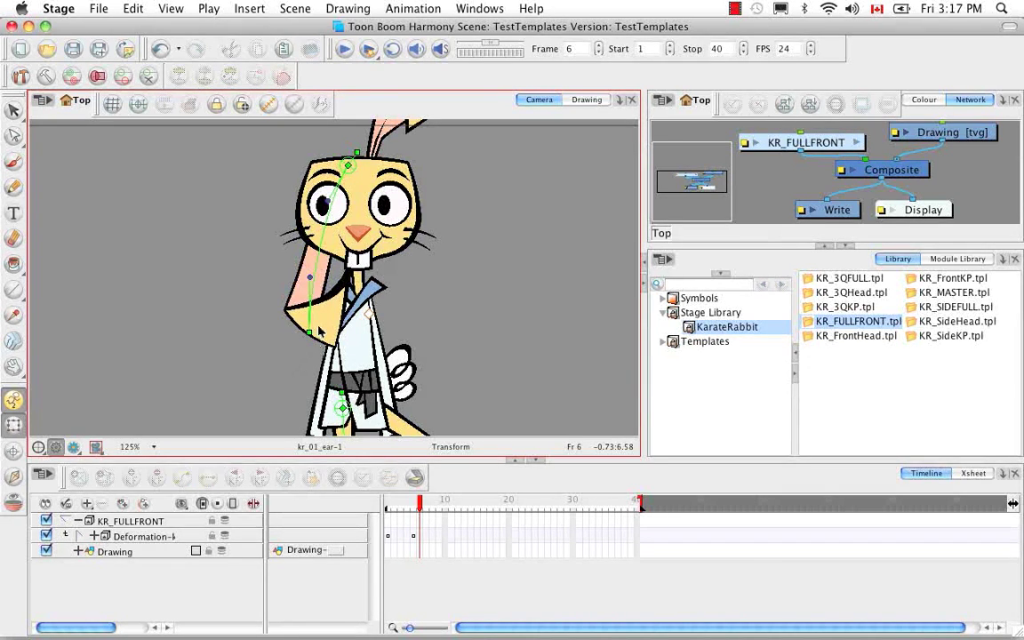
pyautogui.click(309, 283)
pyautogui.press('Escape')
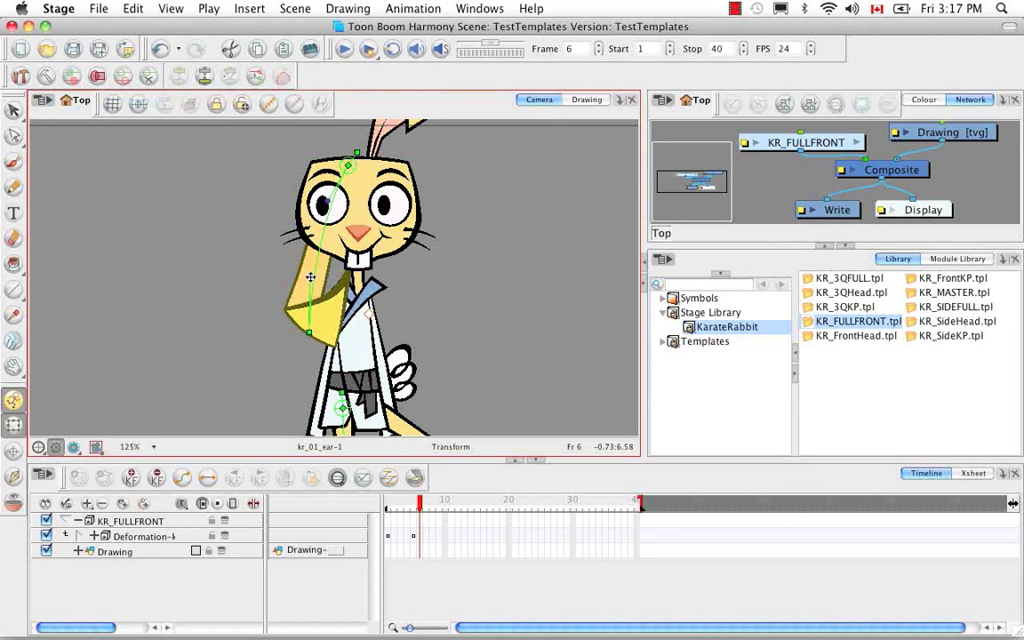
pyautogui.moveTo(310, 277); pyautogui.dragTo(294, 265)
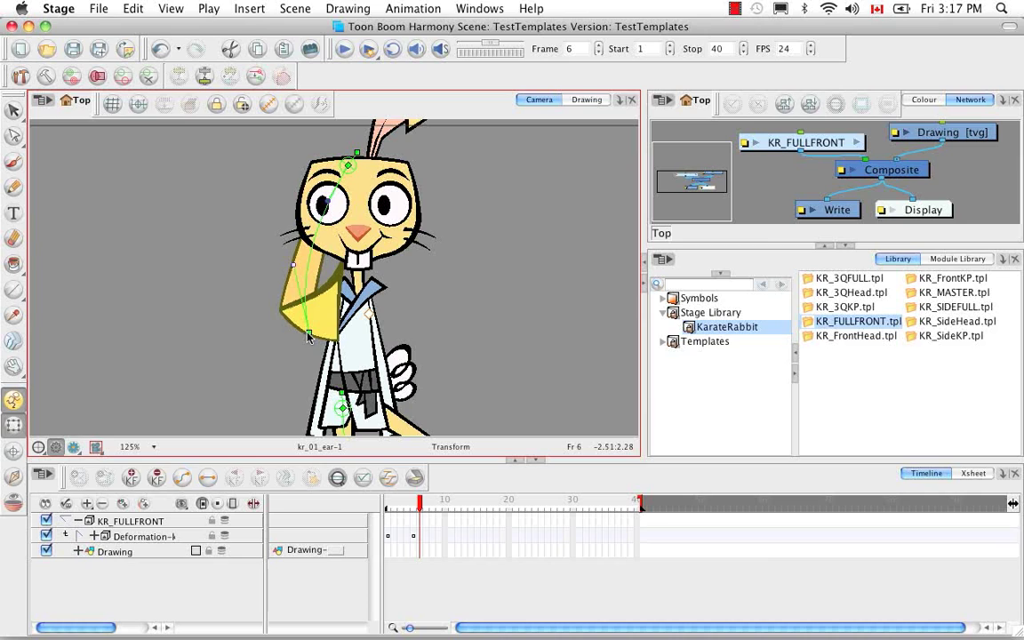
pyautogui.moveTo(309, 335); pyautogui.dragTo(310, 317)
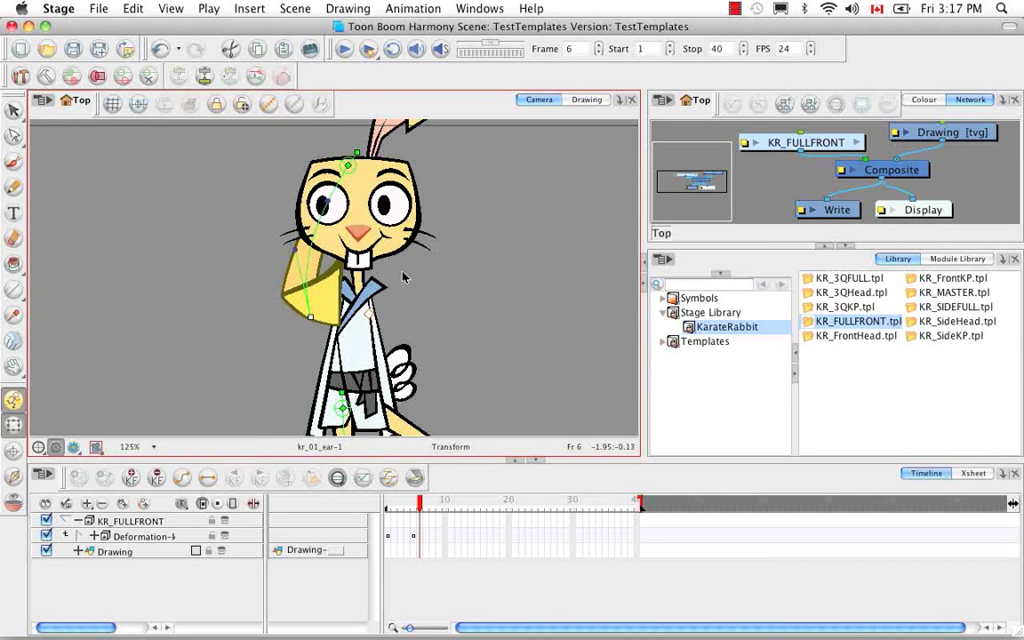
# Select the kr_02_ear drawing and show its deformation controls.
pyautogui.click(443, 268)
pyautogui.press('space')
pyautogui.moveTo(444, 267); pyautogui.dragTo(351, 326)
pyautogui.click(324, 160)
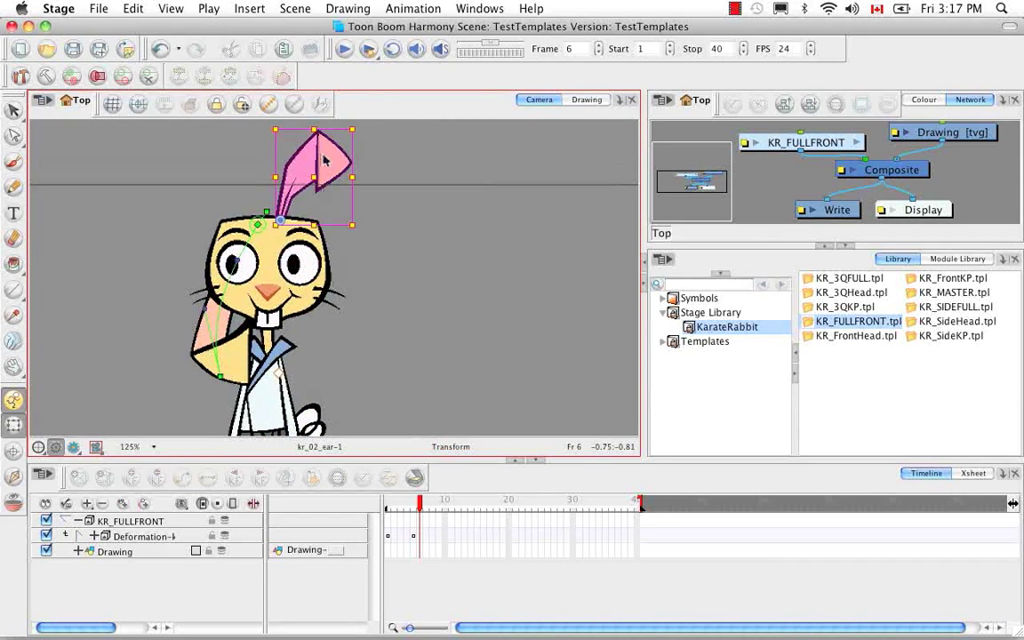
pyautogui.click(204, 76)
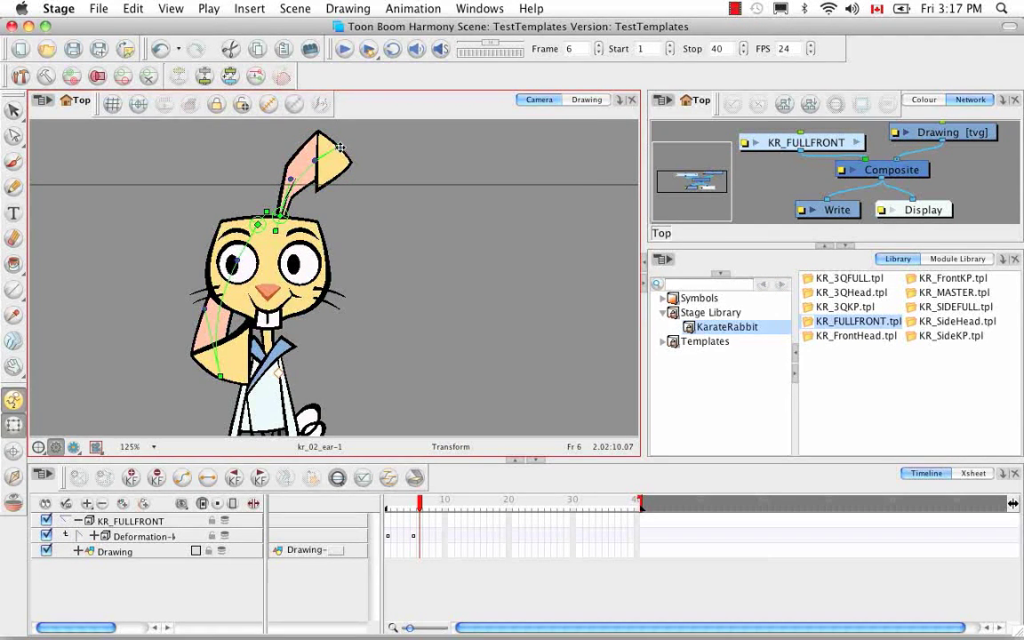
# Fold kr_02_ear down beside the face with its deformation points and bow its lower part outward.
pyautogui.moveTo(276, 231)
pyautogui.mouseDown()
pyautogui.moveTo(265, 200)
pyautogui.moveTo(283, 230)
pyautogui.mouseUp()
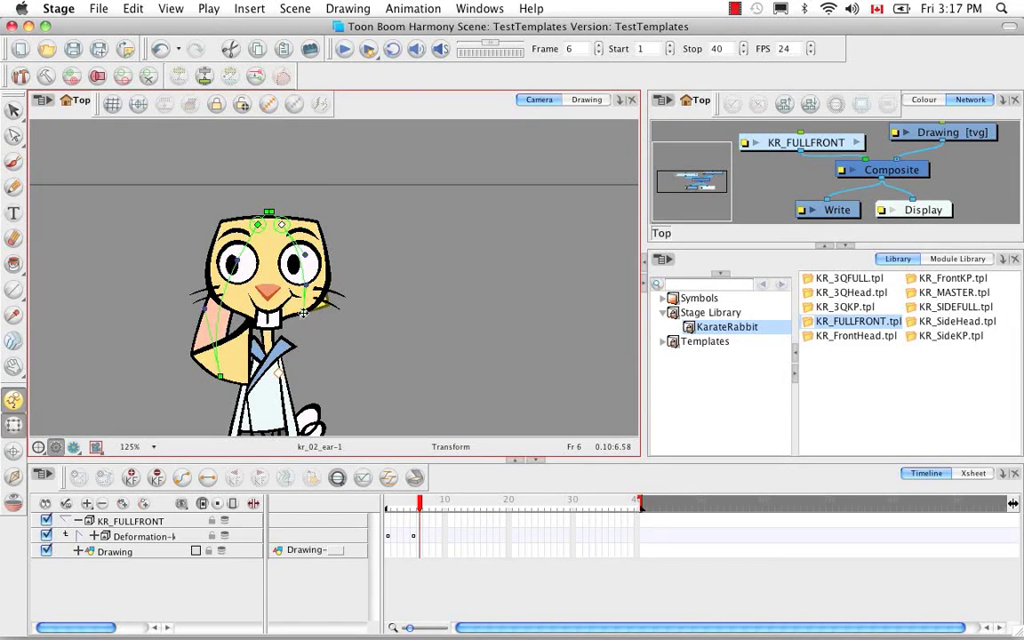
pyautogui.moveTo(303, 313); pyautogui.dragTo(309, 382)
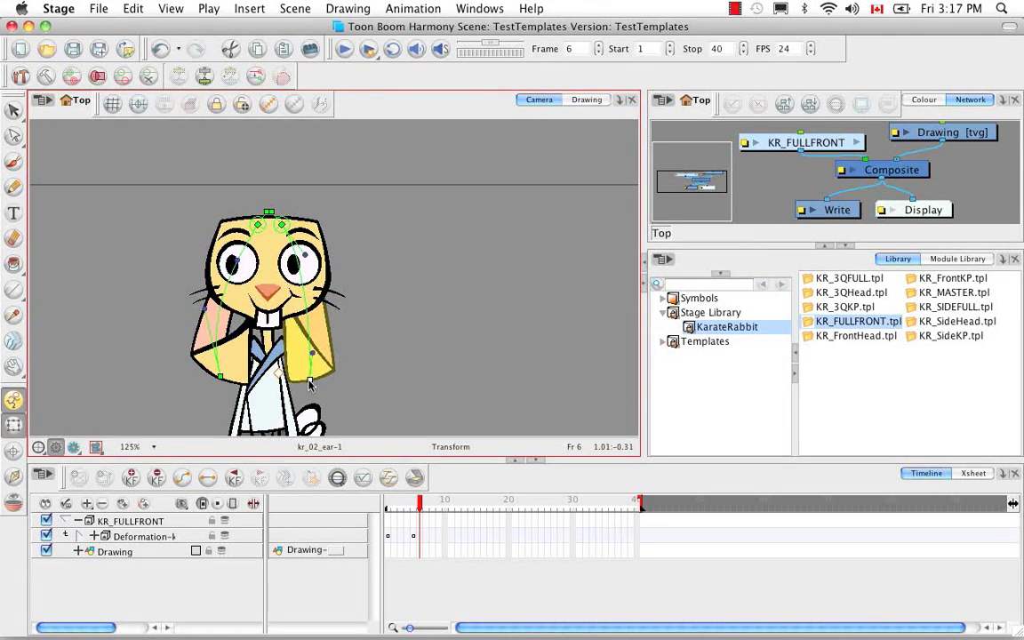
pyautogui.moveTo(312, 355); pyautogui.dragTo(326, 349)
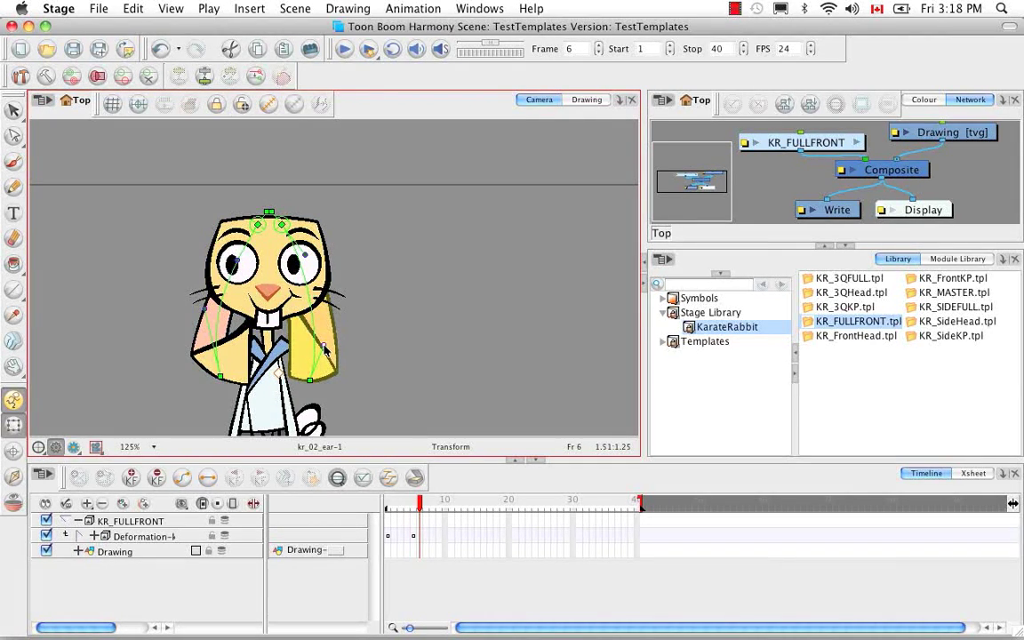
# Bring the whole rabbit into view and hide all deformation controls.
pyautogui.click(359, 241)
pyautogui.press('space')
pyautogui.moveTo(388, 313); pyautogui.dragTo(414, 245)
pyautogui.press('2')
pyautogui.press('2')
pyautogui.press('2')
pyautogui.press('2')
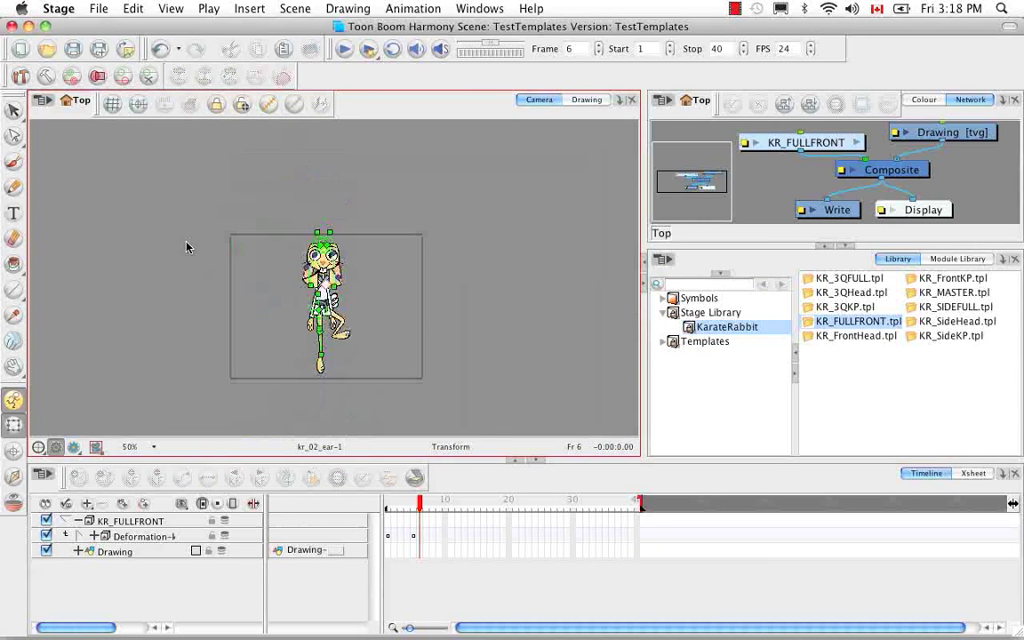
pyautogui.click(293, 105)
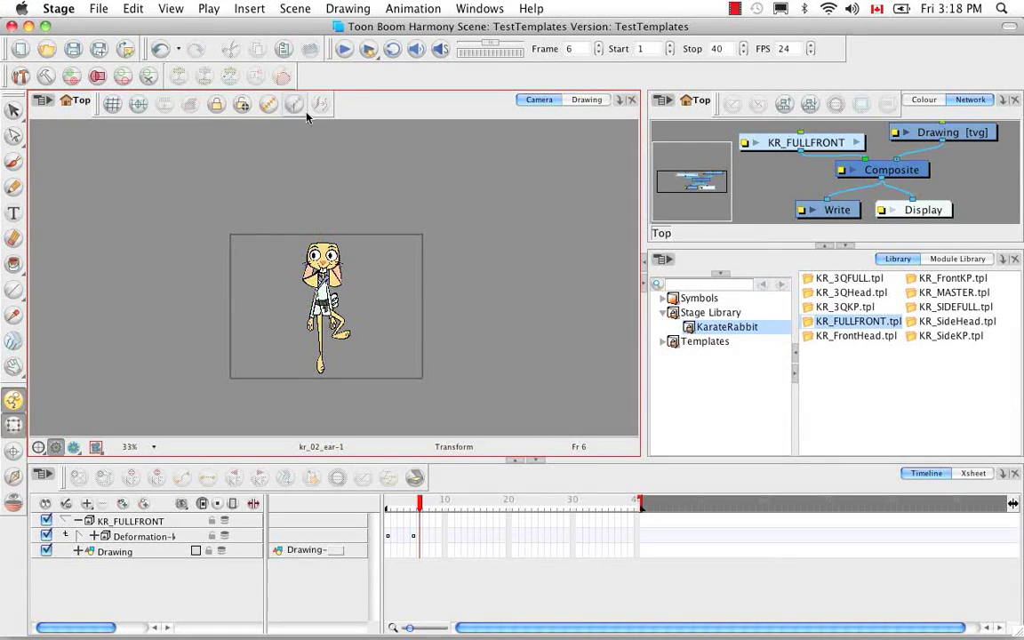
# Go to frame 1, expand the body deformation layer in the timeline, and locate the two ear deformation layers.
pyautogui.moveTo(421, 504); pyautogui.dragTo(387, 504)
pyautogui.click(80, 537)
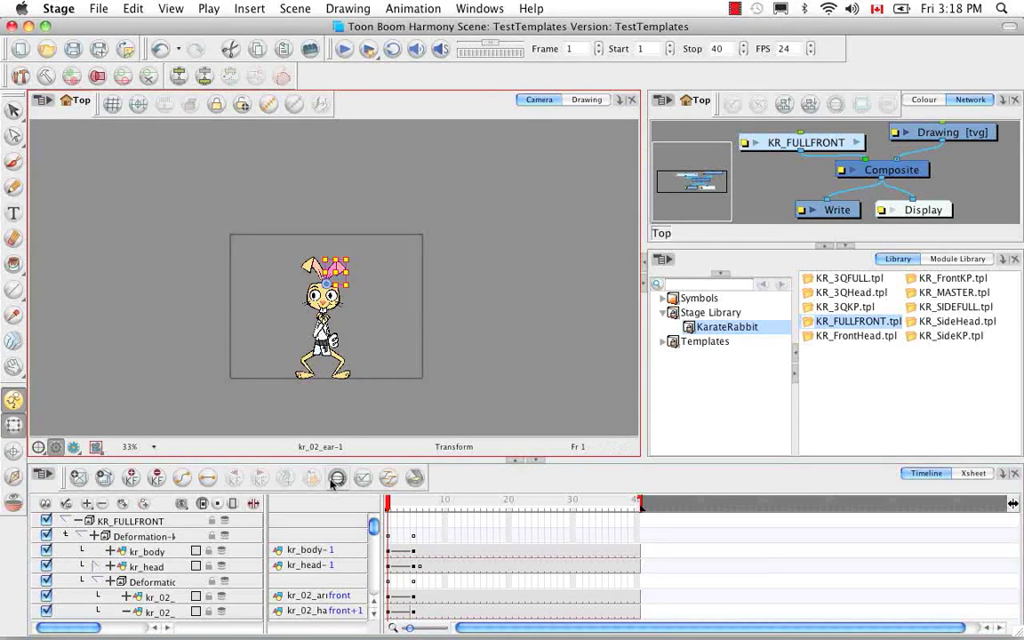
pyautogui.scroll(-3, 366, 537)
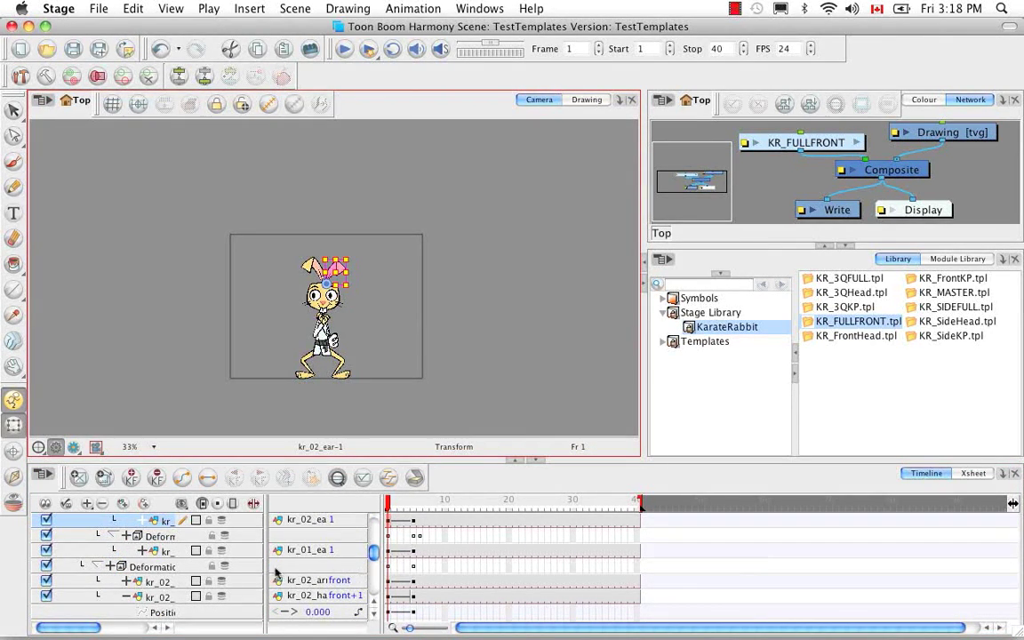
pyautogui.moveTo(90, 630); pyautogui.dragTo(113, 629)
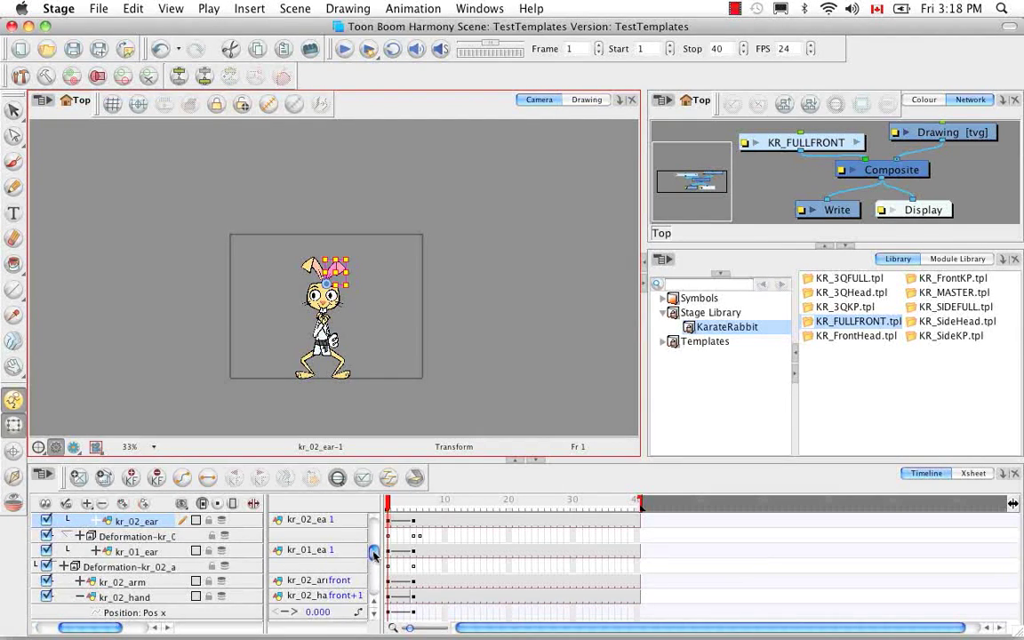
pyautogui.scroll(3, 374, 553)
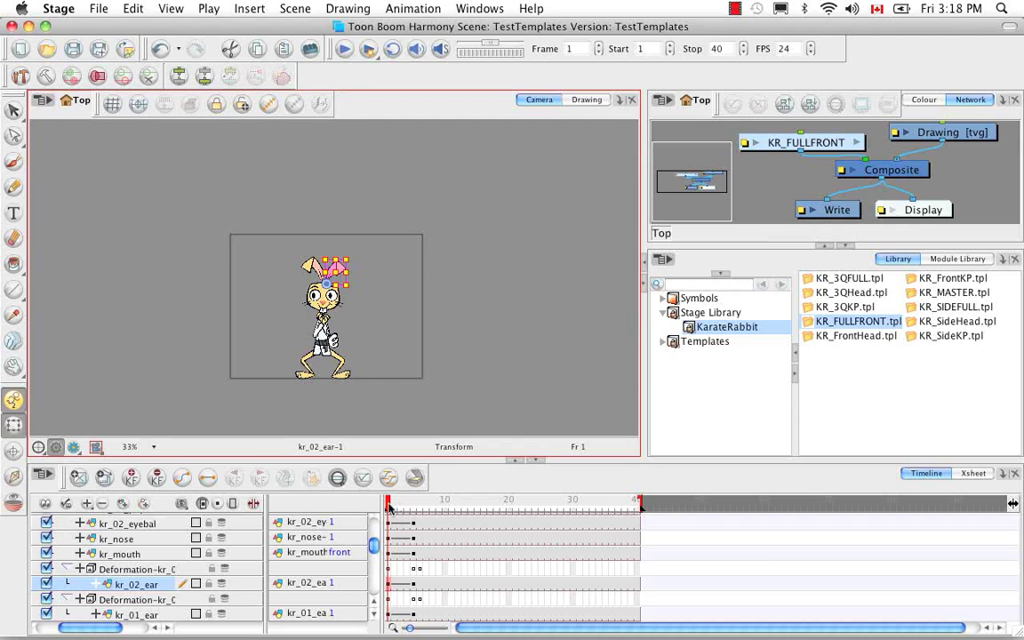
# Compare frames 1 through 6 and copy the frame 6 keyframe of the kr_02_ear deformation layer.
pyautogui.moveTo(389, 505); pyautogui.dragTo(420, 505)
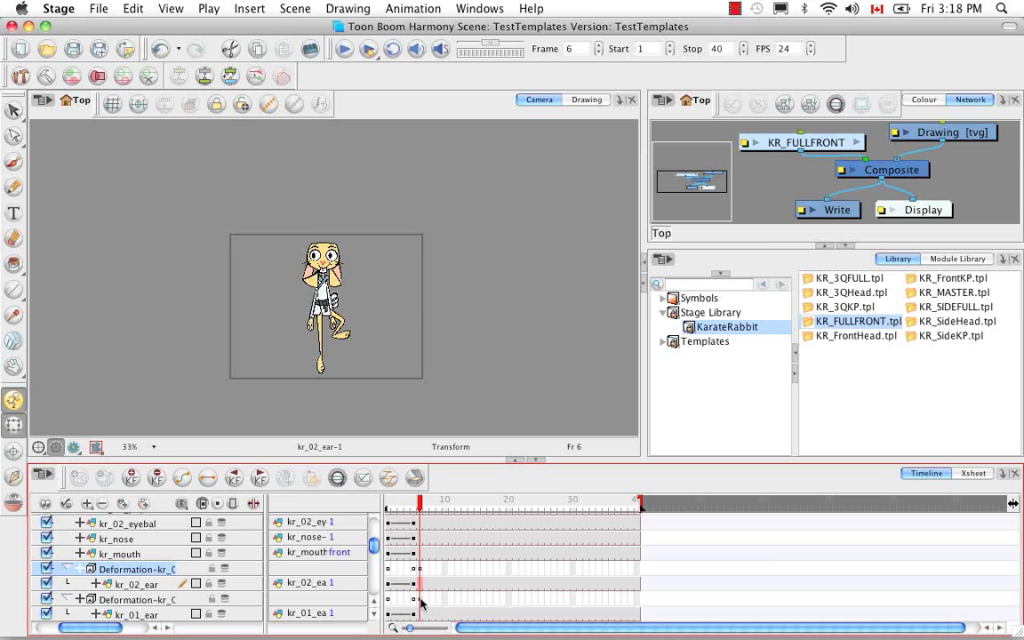
pyautogui.moveTo(420, 505); pyautogui.dragTo(421, 505)
pyautogui.click(422, 601)
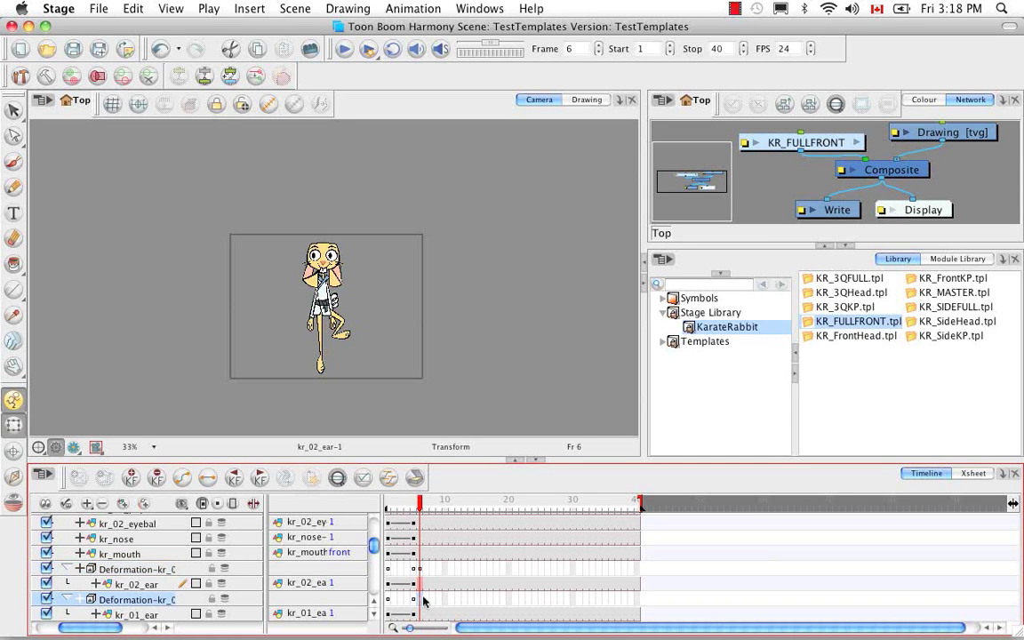
pyautogui.click(421, 571)
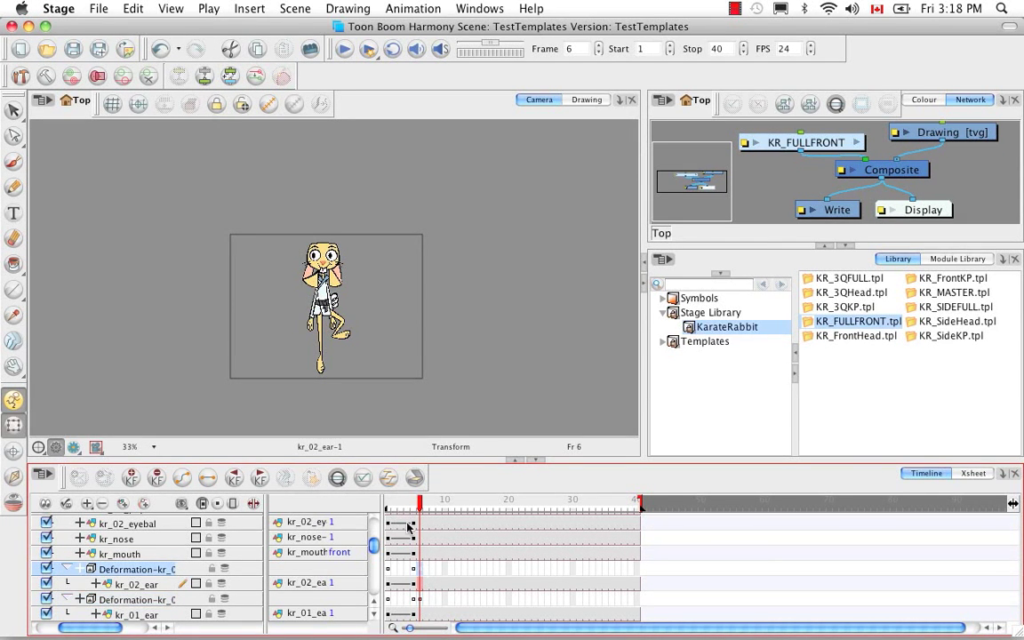
pyautogui.rightClick(421, 576)
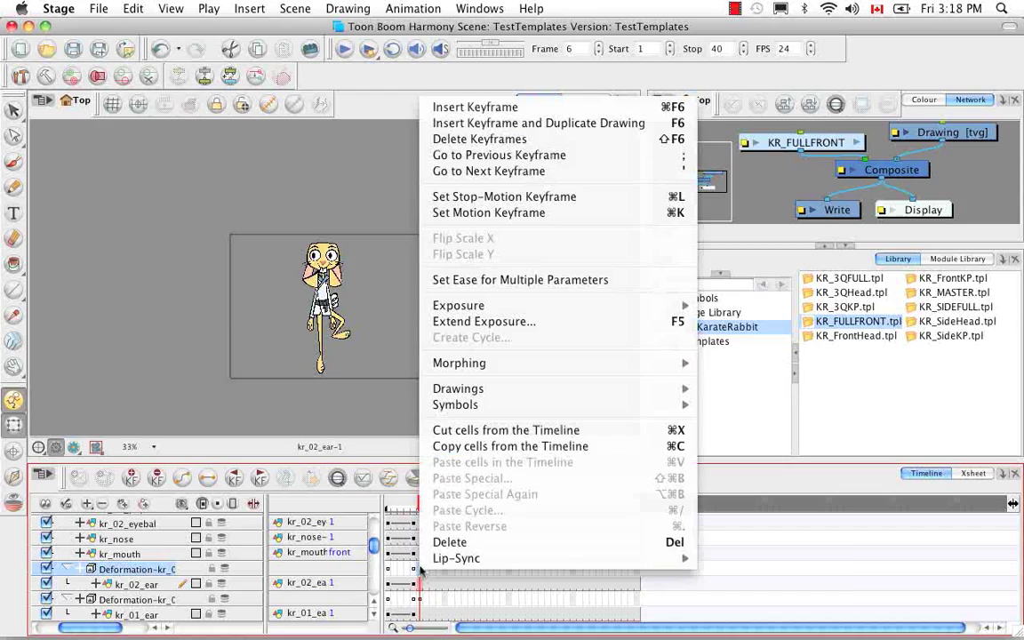
pyautogui.moveTo(433, 565)
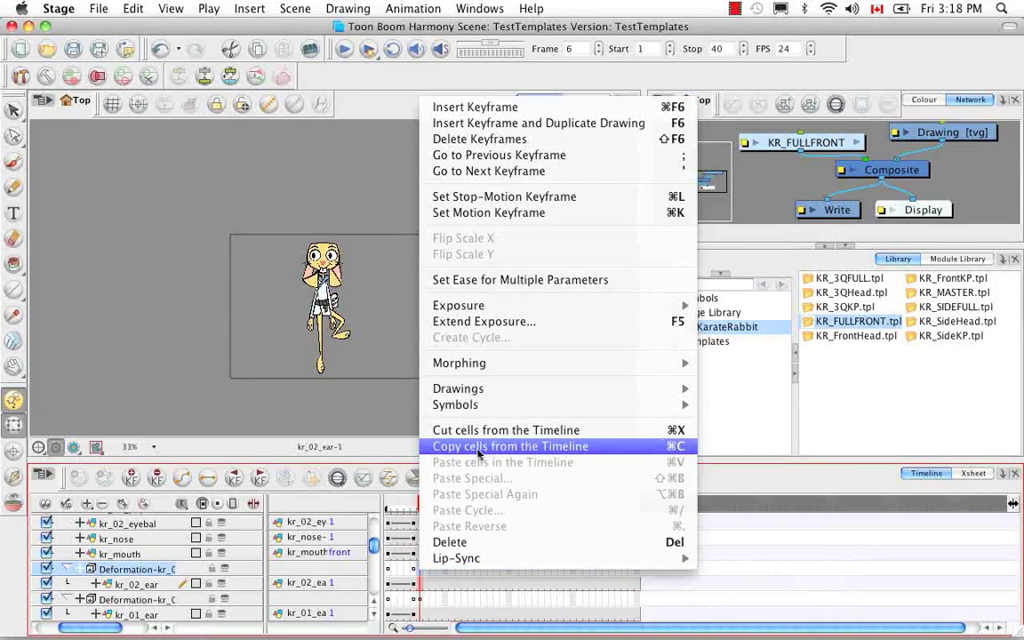
pyautogui.click(434, 446)
# Use Paste Special to put the copied keyframe on frame 5 of the kr_02_ear deformation layer, then review frames 1 to 6.
pyautogui.click(412, 569)
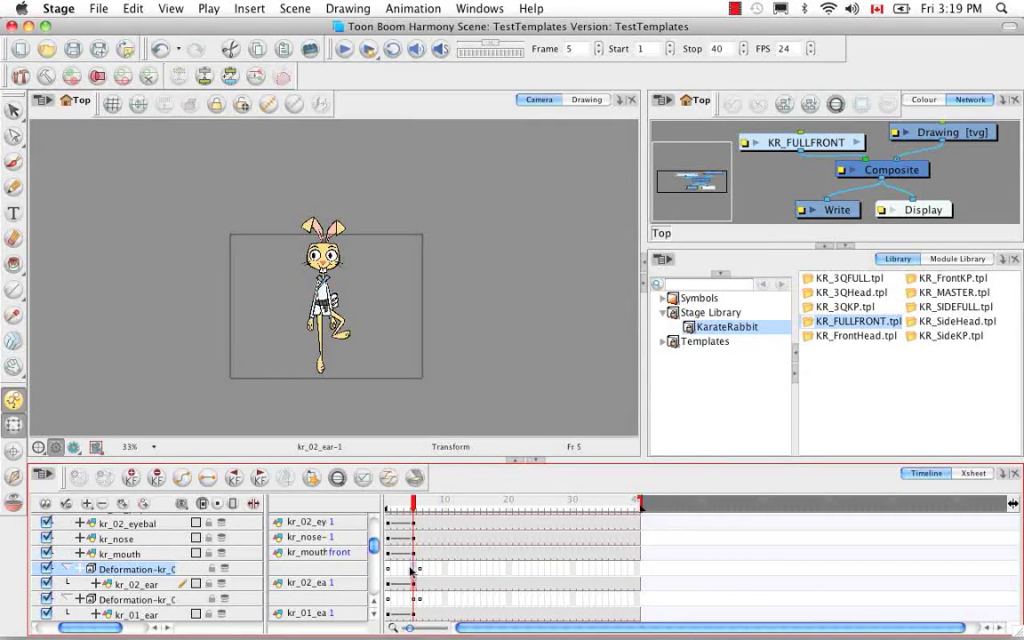
pyautogui.rightClick(417, 570)
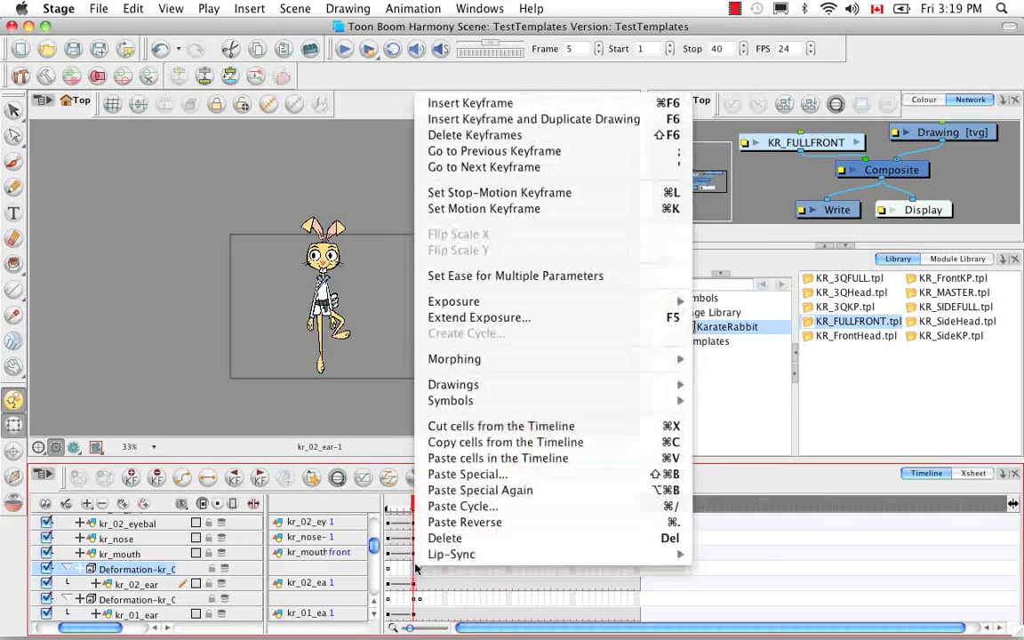
pyautogui.click(466, 478)
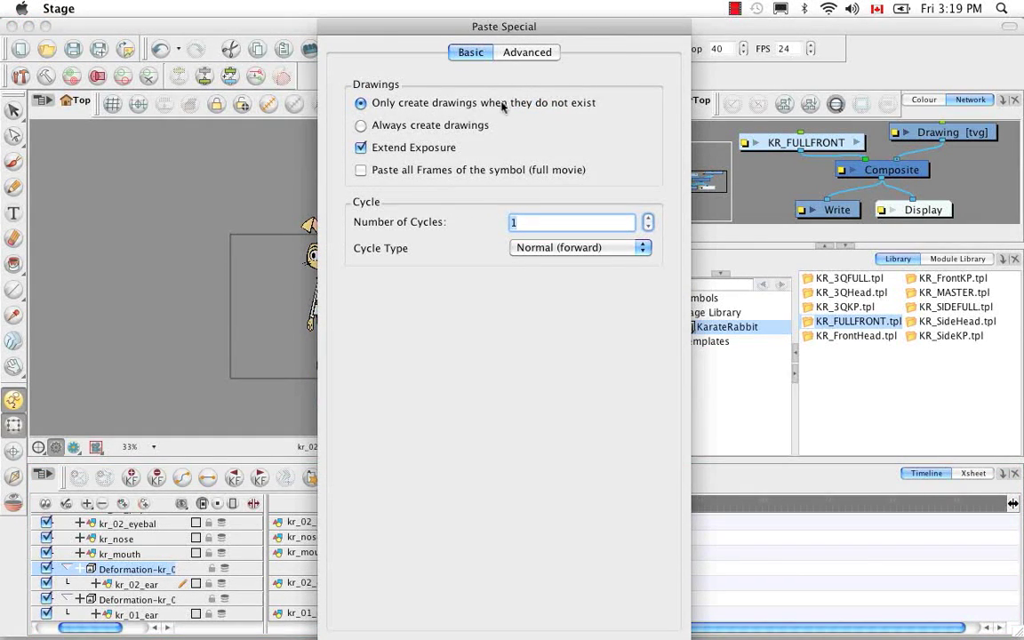
pyautogui.click(514, 51)
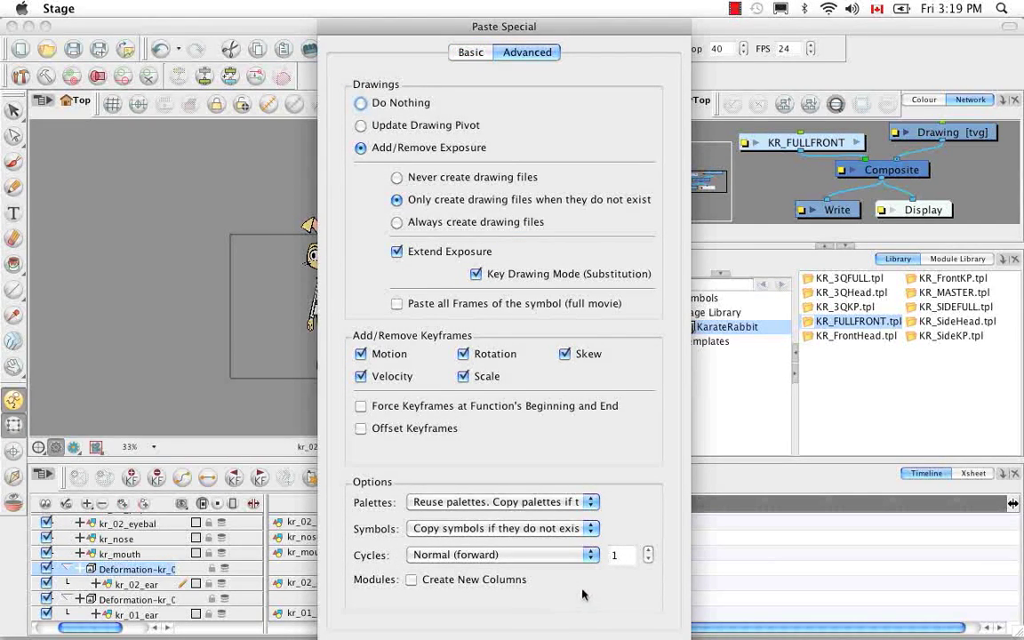
pyautogui.press('Return')
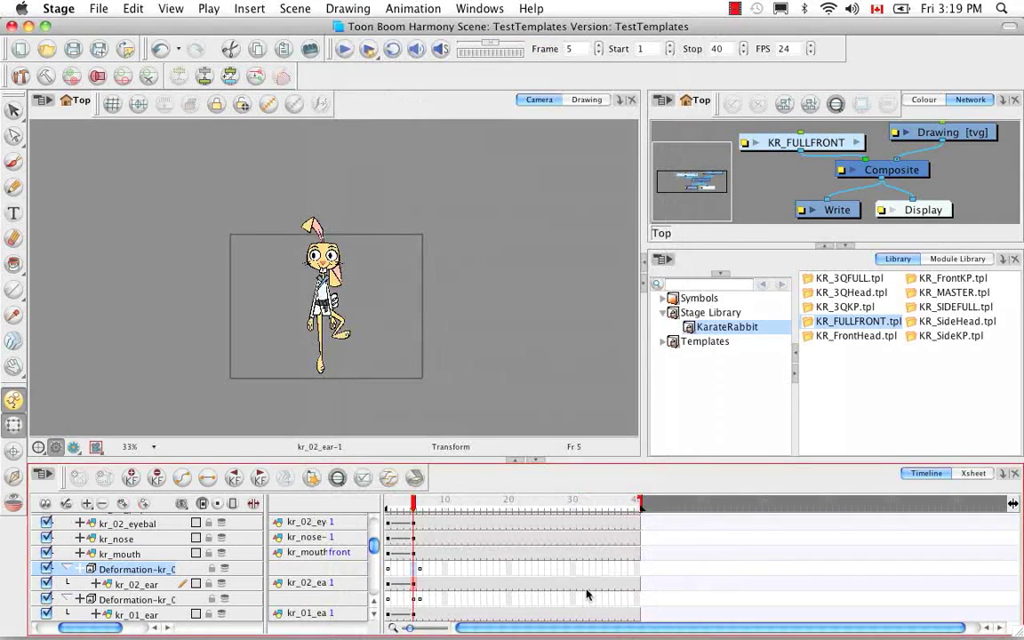
pyautogui.moveTo(416, 504)
pyautogui.mouseDown()
pyautogui.moveTo(402, 504)
pyautogui.moveTo(421, 504)
pyautogui.mouseUp()
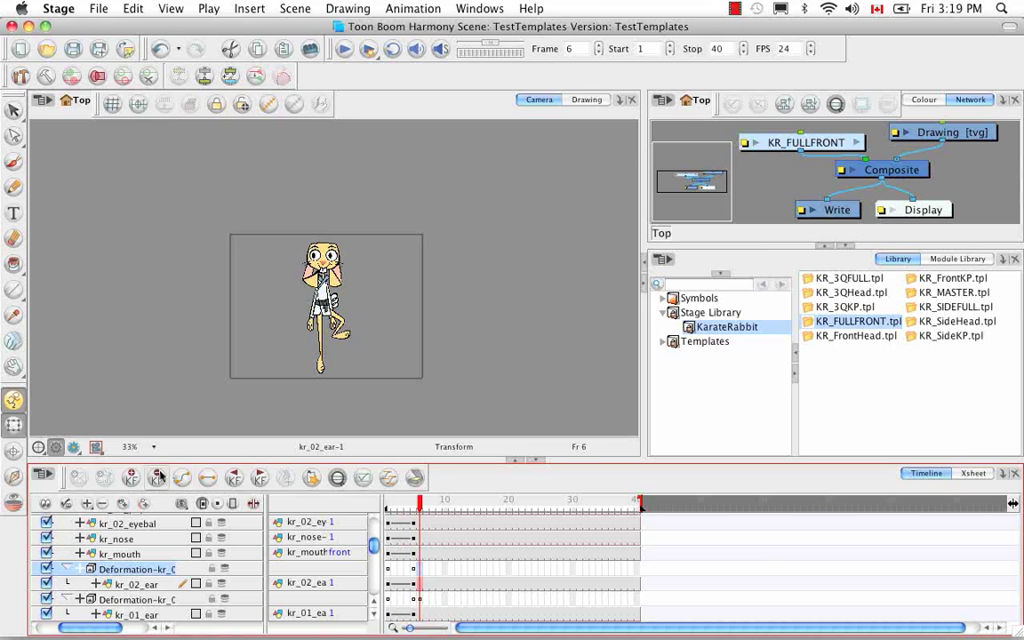
pyautogui.moveTo(420, 504); pyautogui.dragTo(388, 505)
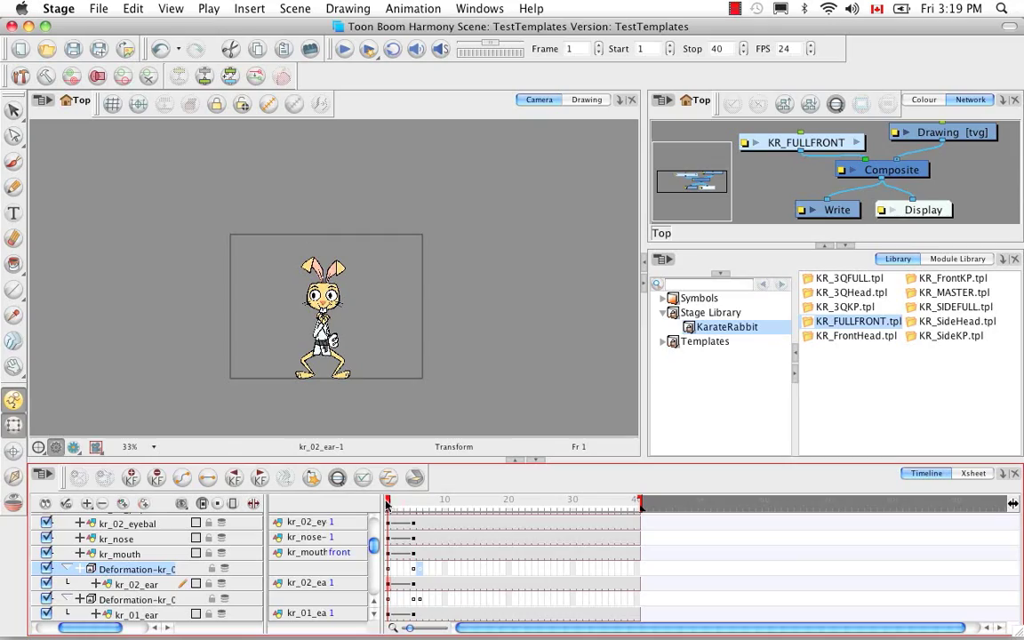
# Copy the kr_01_ear deformation keyframe from frame 6 and apply it to frame 5 with Paste Special Again.
pyautogui.click(421, 602)
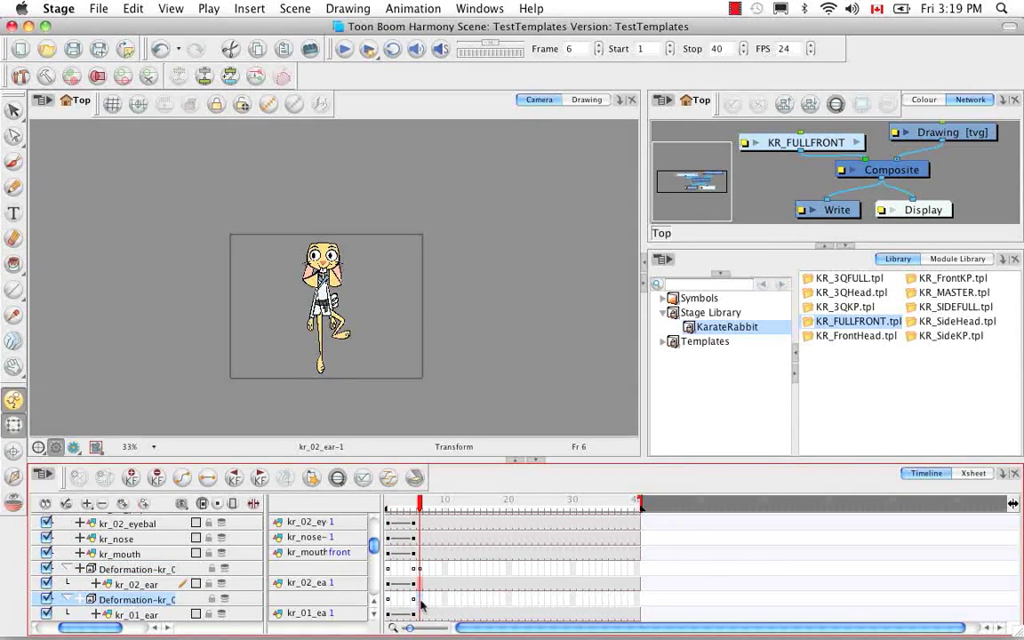
pyautogui.rightClick(423, 605)
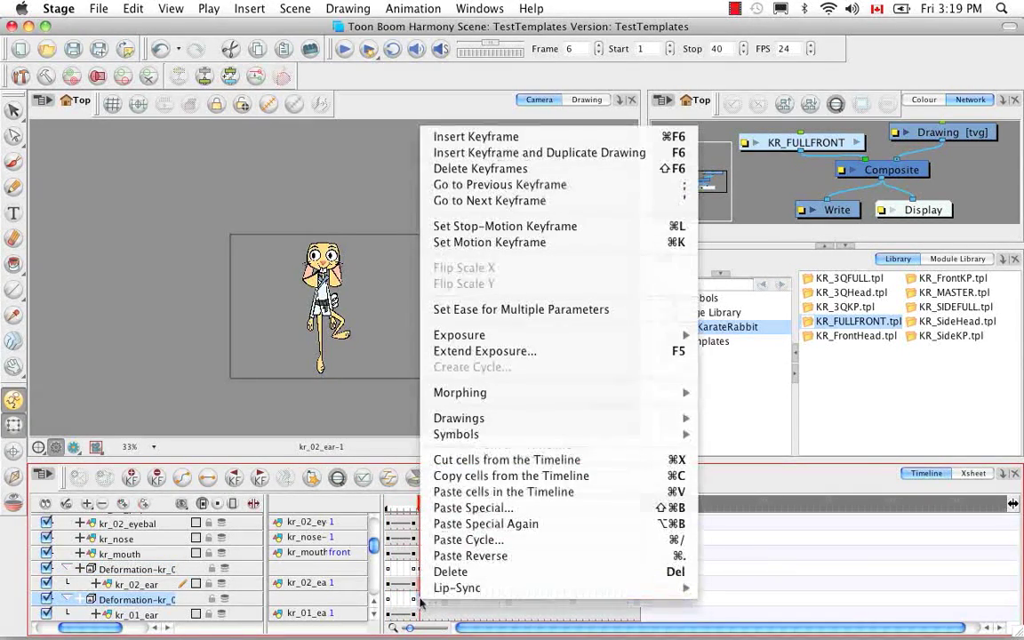
pyautogui.click(457, 491)
pyautogui.click(412, 606)
pyautogui.rightClick(412, 607)
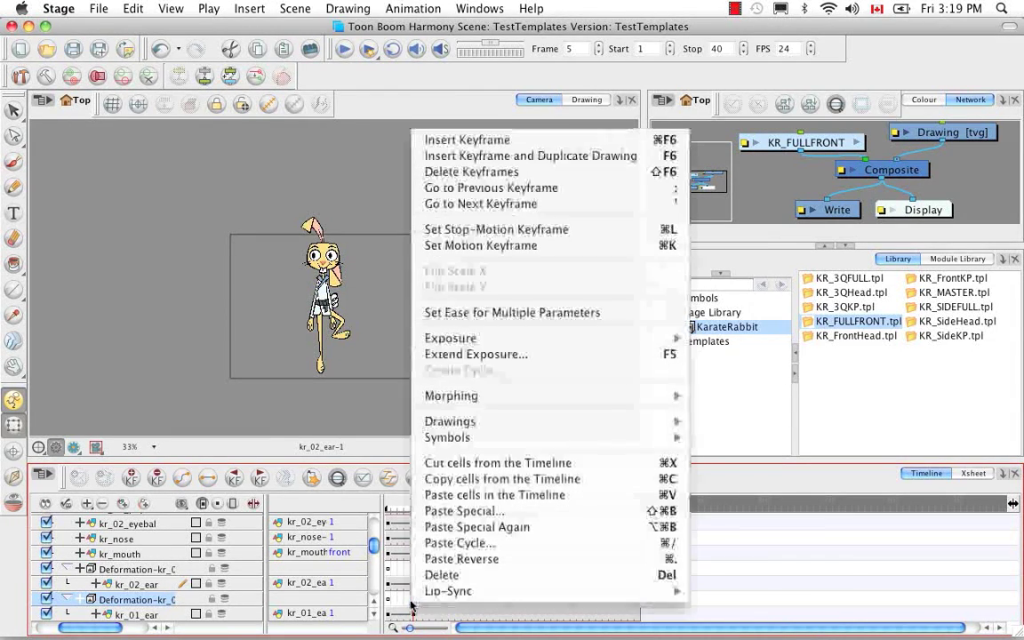
pyautogui.click(455, 527)
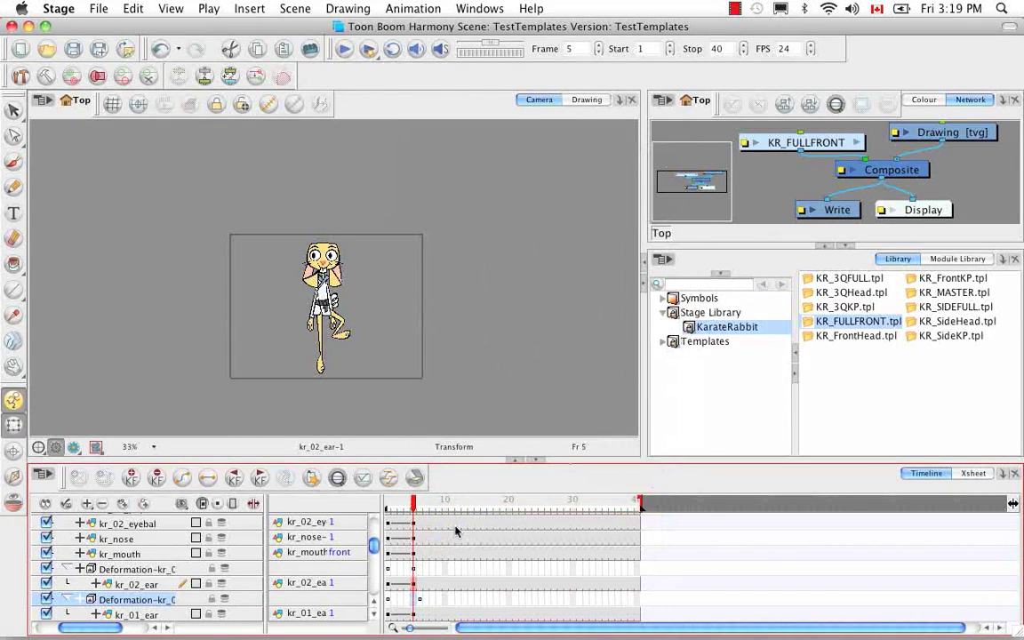
# Remove the surplus frame 6 keyframe from the kr_01_ear deformation layer and scrub through the jump.
pyautogui.moveTo(414, 502)
pyautogui.mouseDown()
pyautogui.moveTo(368, 504)
pyautogui.moveTo(421, 507)
pyautogui.moveTo(368, 507)
pyautogui.moveTo(418, 507)
pyautogui.moveTo(384, 507)
pyautogui.moveTo(419, 520)
pyautogui.moveTo(384, 520)
pyautogui.moveTo(414, 525)
pyautogui.mouseUp()
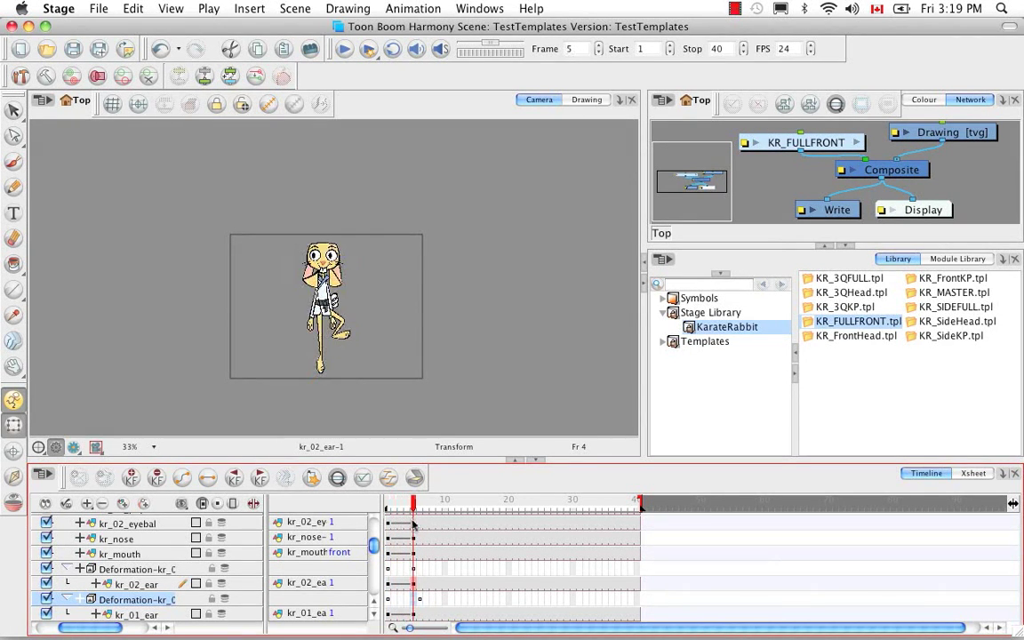
pyautogui.click(421, 601)
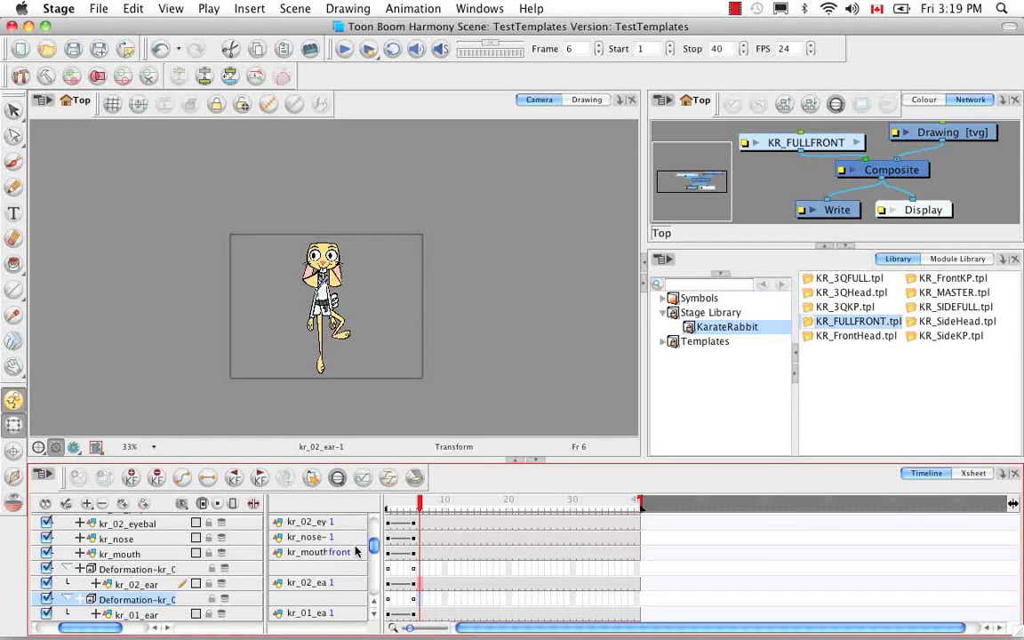
pyautogui.moveTo(420, 508); pyautogui.dragTo(395, 510)
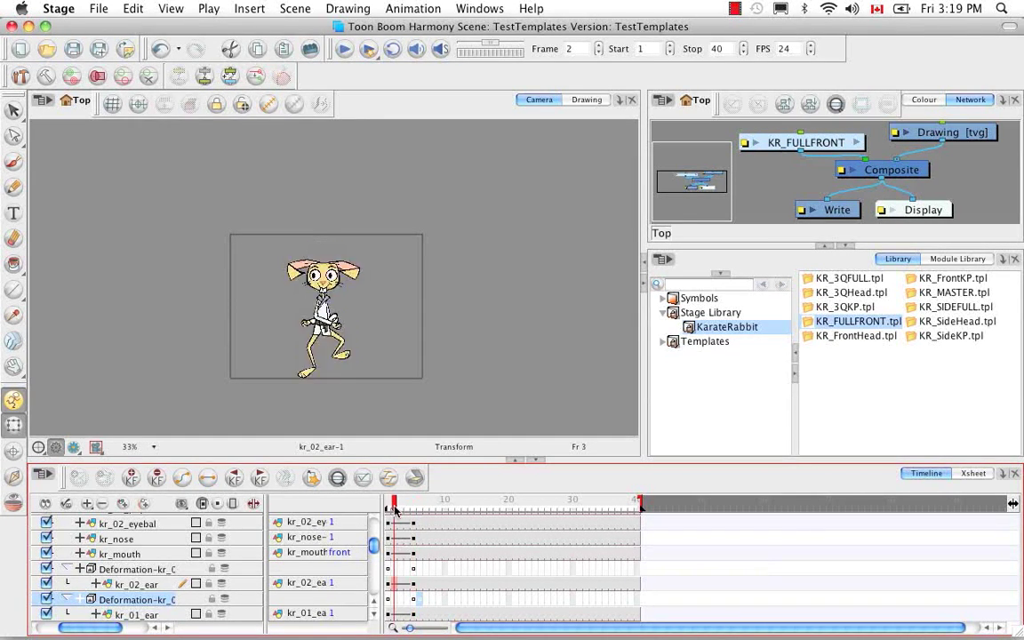
pyautogui.click(425, 580)
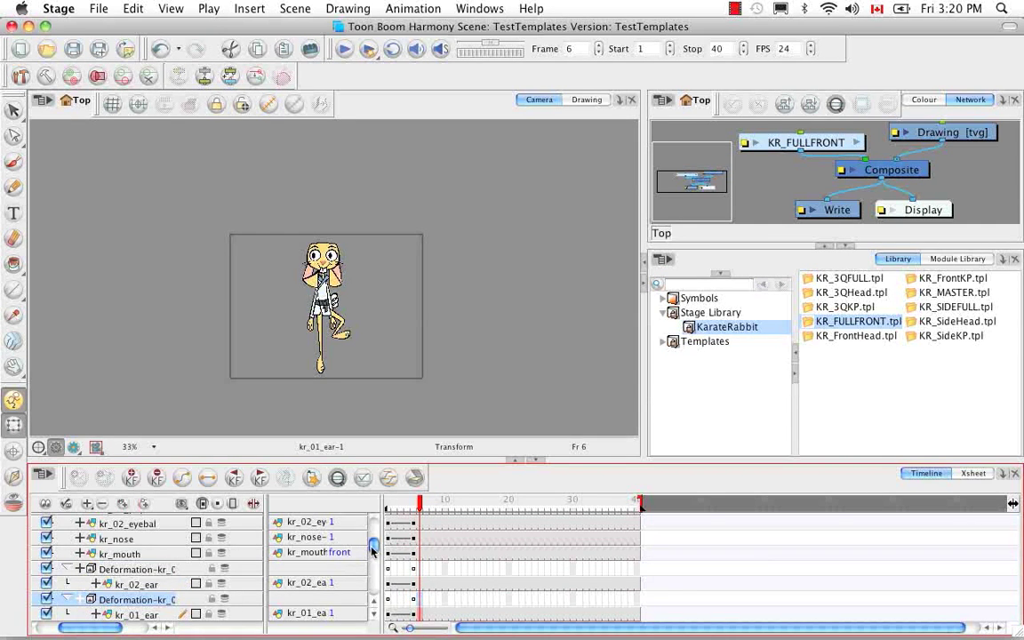
# Check kr_01_ear's position tracks around frame 6, hide them, and collapse that ear's deformation layer.
pyautogui.scroll(-3, 372, 549)
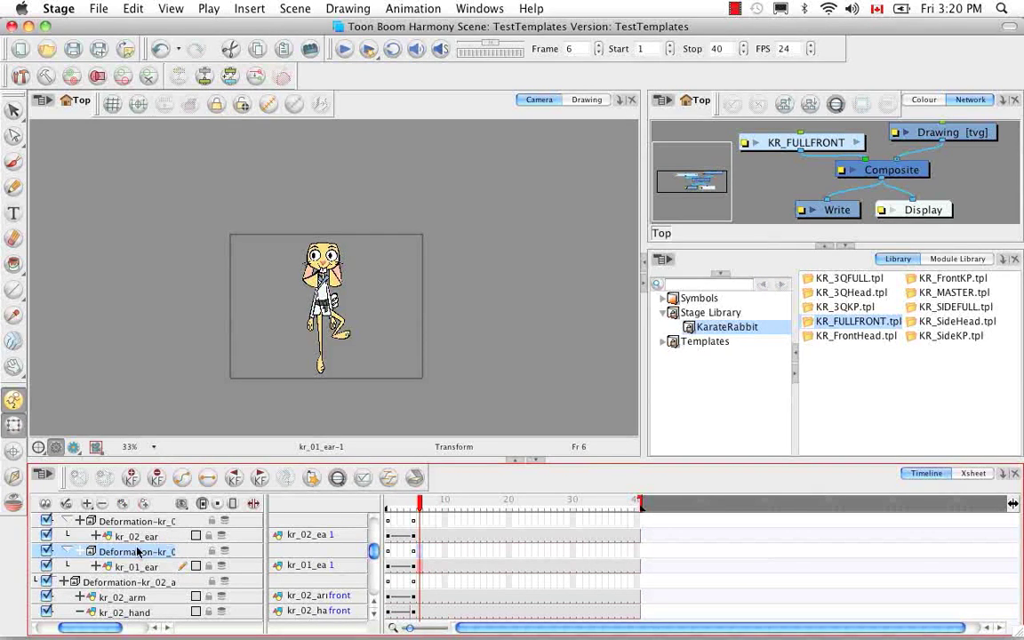
pyautogui.click(96, 566)
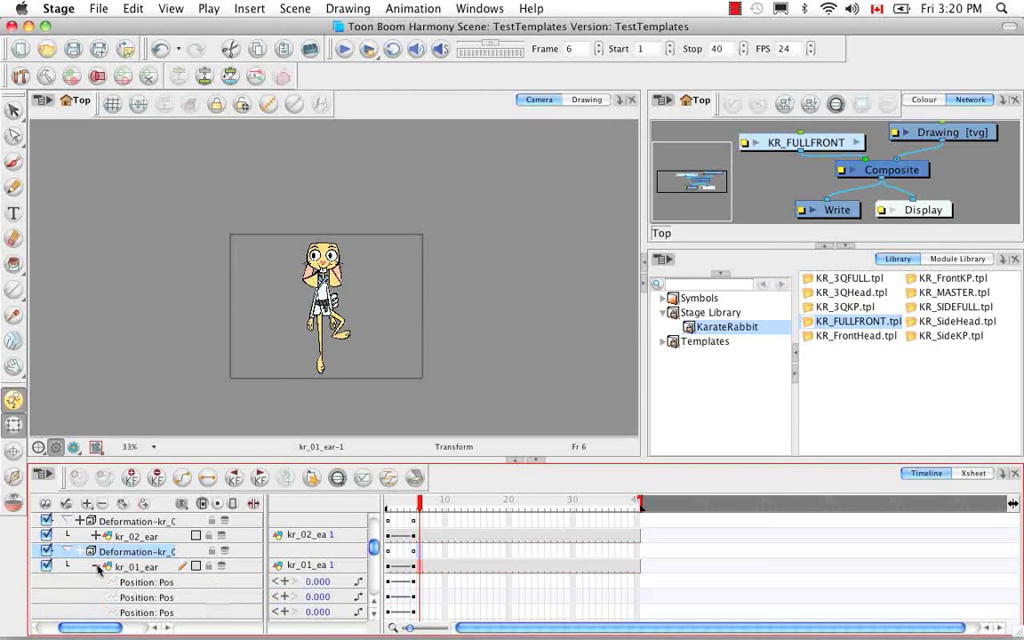
pyautogui.click(428, 583)
pyautogui.press(',')
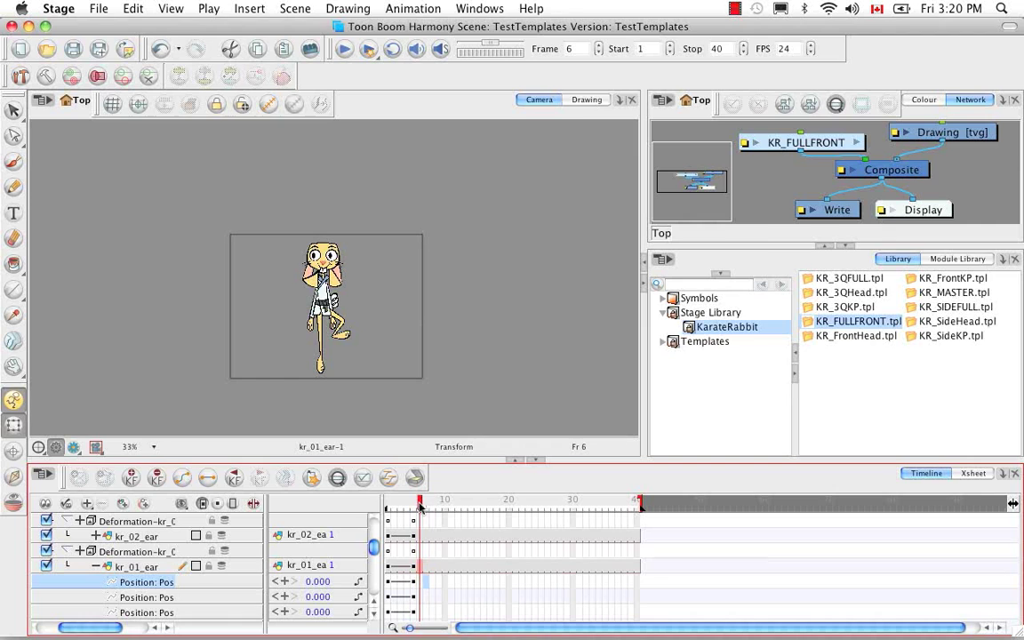
pyautogui.click(96, 567)
pyautogui.click(68, 552)
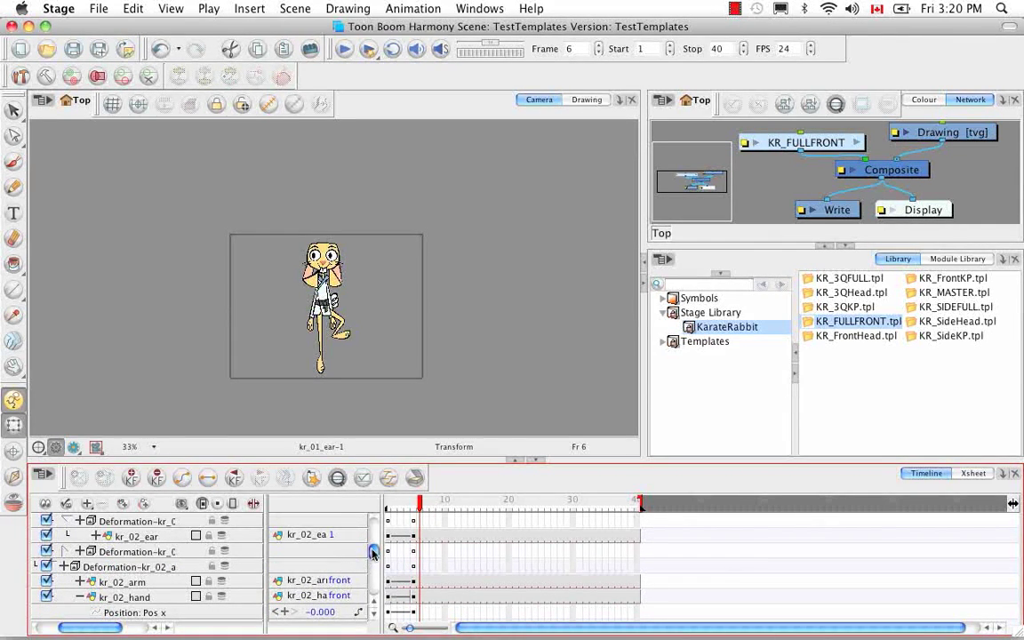
pyautogui.moveTo(374, 552); pyautogui.dragTo(374, 545)
# Examine the rabbit's frame 5 pose close up, from the face and folded ears to the hands and legs.
pyautogui.moveTo(419, 502)
pyautogui.mouseDown()
pyautogui.moveTo(377, 498)
pyautogui.moveTo(413, 500)
pyautogui.mouseUp()
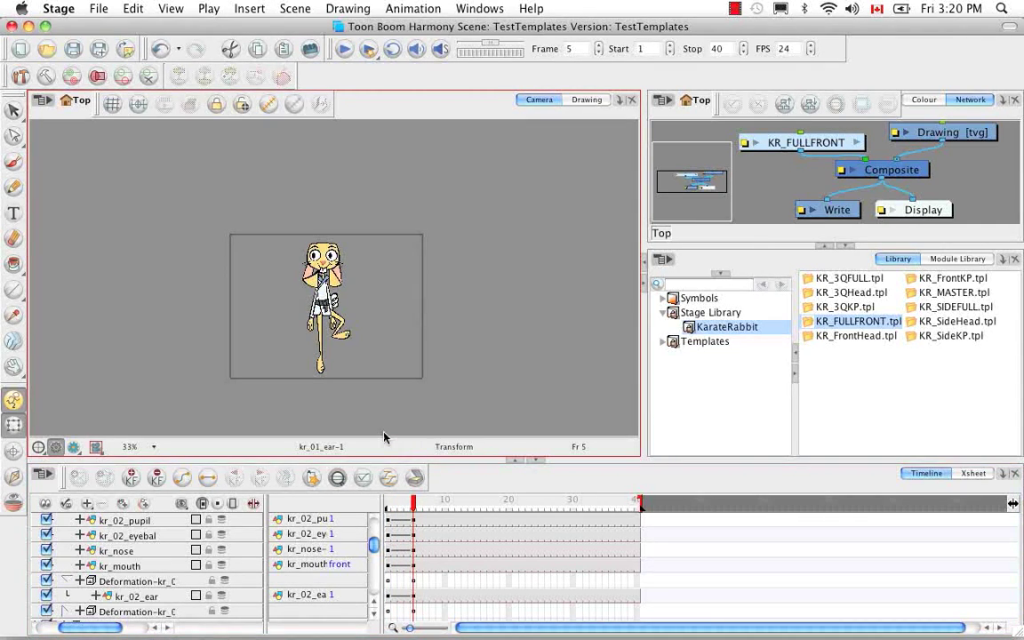
pyautogui.press('2')
pyautogui.press('2')
pyautogui.press('2')
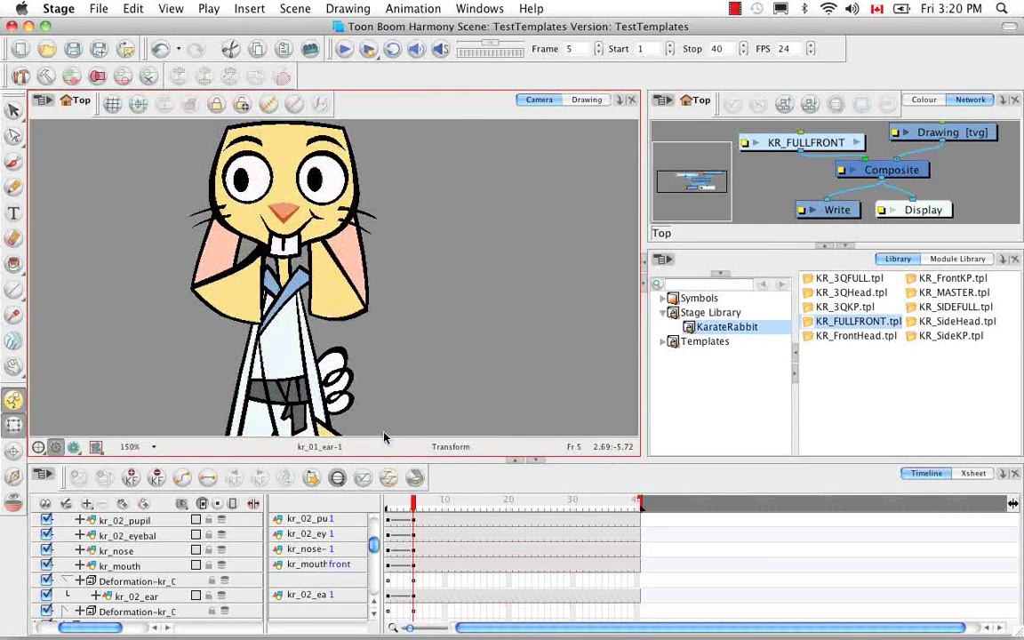
pyautogui.press('space')
pyautogui.moveTo(453, 393); pyautogui.dragTo(395, 263)
pyautogui.press('space')
pyautogui.moveTo(448, 381); pyautogui.dragTo(452, 344)
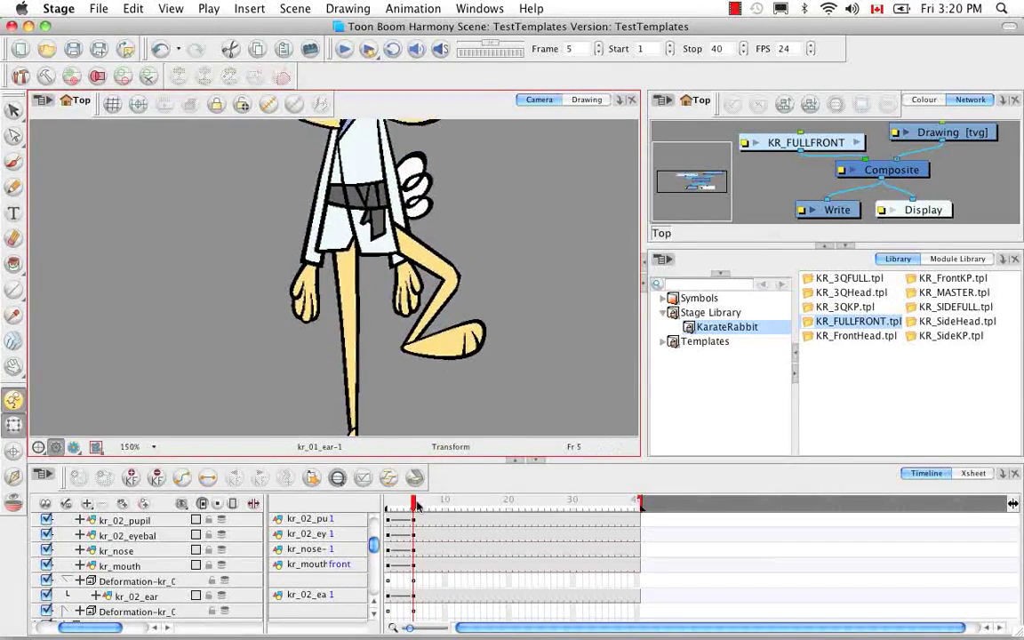
pyautogui.moveTo(414, 505)
pyautogui.mouseDown()
pyautogui.moveTo(380, 505)
pyautogui.moveTo(413, 506)
pyautogui.mouseUp()
pyautogui.click(446, 402)
pyautogui.press('2')
pyautogui.press('2')
pyautogui.press('2')
pyautogui.press('2')
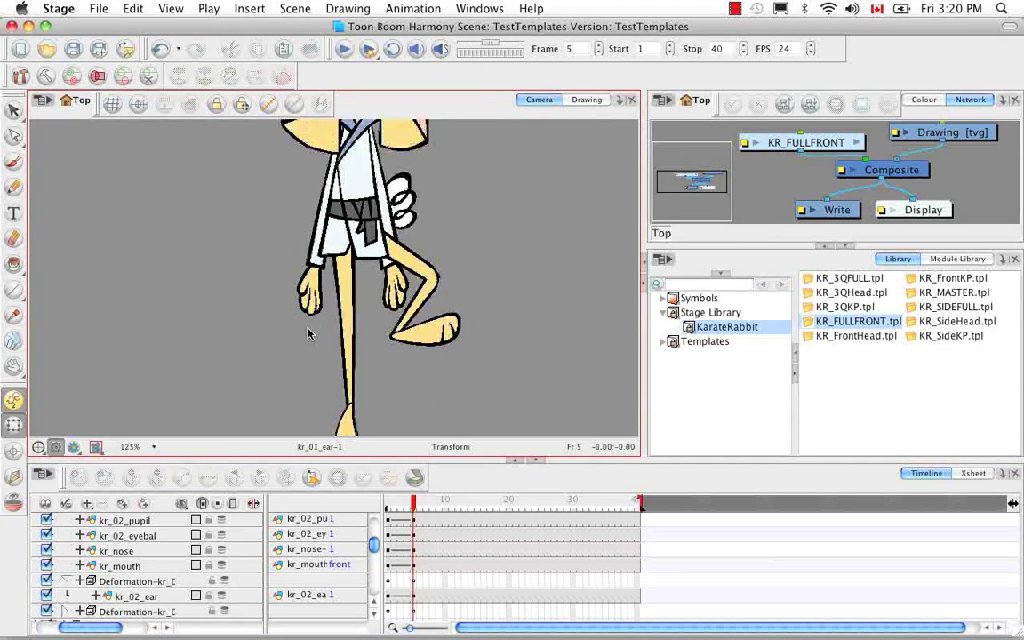
pyautogui.moveTo(441, 370); pyautogui.dragTo(441, 395)
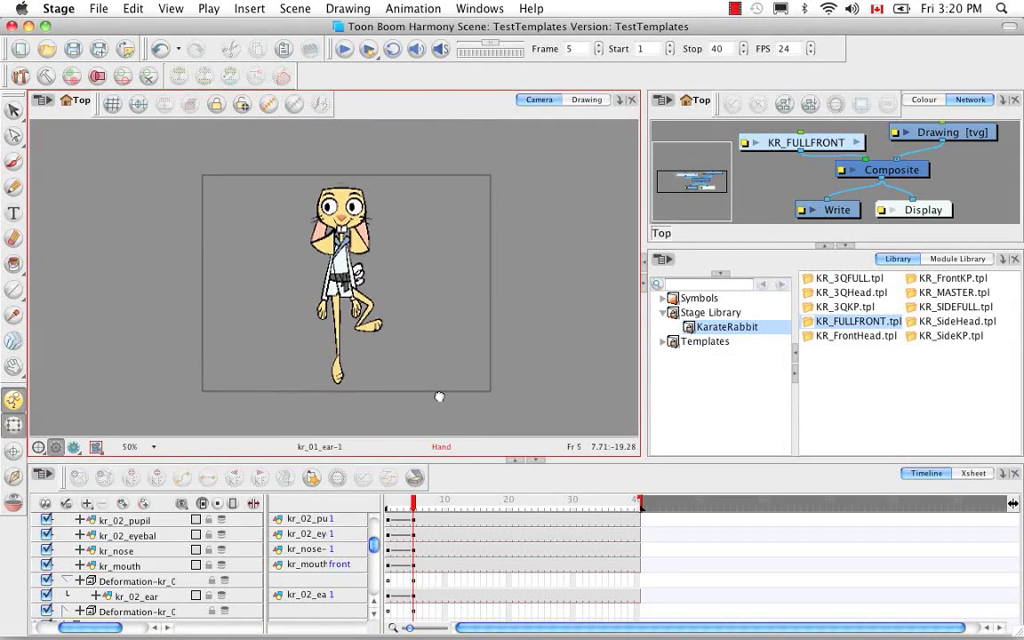